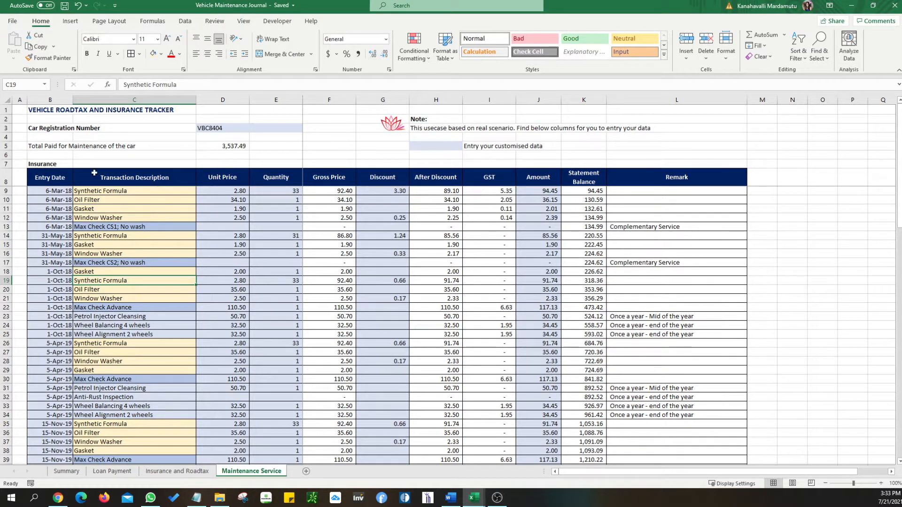
Change the sheet title in cell B1 to "VEHICLE MAINTENANCE TRACKER".
{"action": "left_click", "coordinate": [49, 112]}
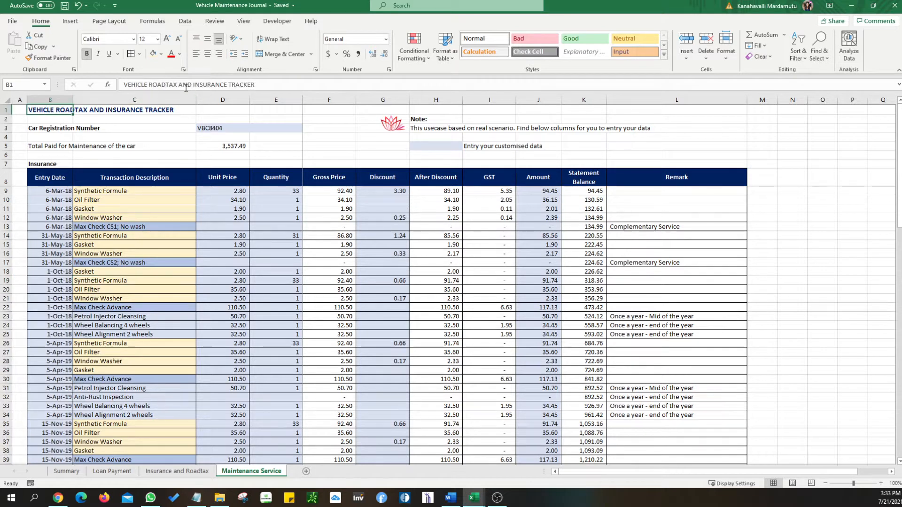
{"action": "left_click_drag", "start_coordinate": [150, 88], "coordinate": [229, 86]}
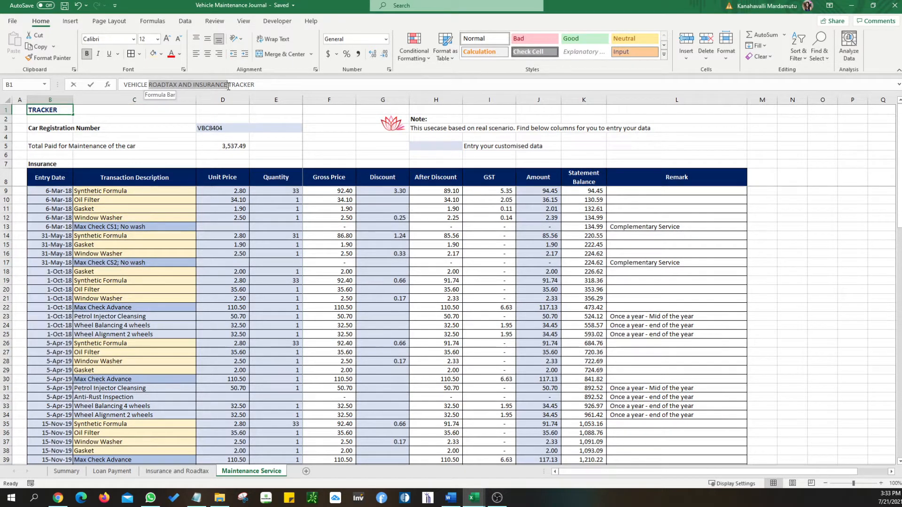
{"action": "type", "text": "MAIN"}
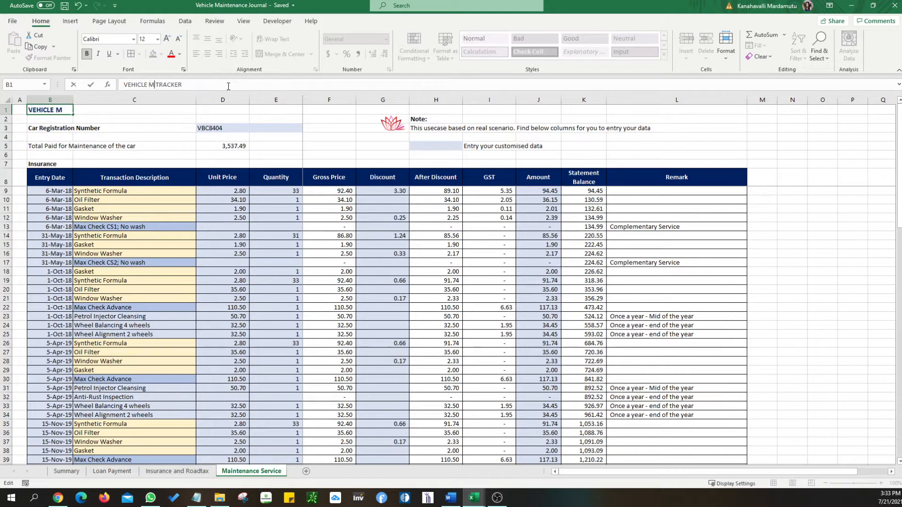
{"action": "type", "text": "TENANE"}
{"action": "key", "text": "BackSpace"}
{"action": "key", "text": "BackSpace"}
{"action": "key", "text": "BackSpace"}
{"action": "key", "text": "BackSpace"}
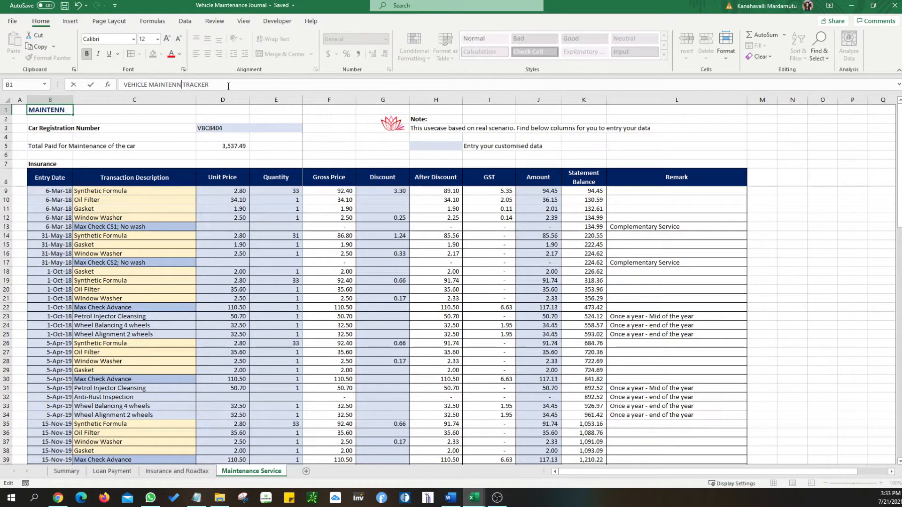
{"action": "type", "text": "NANCE"}
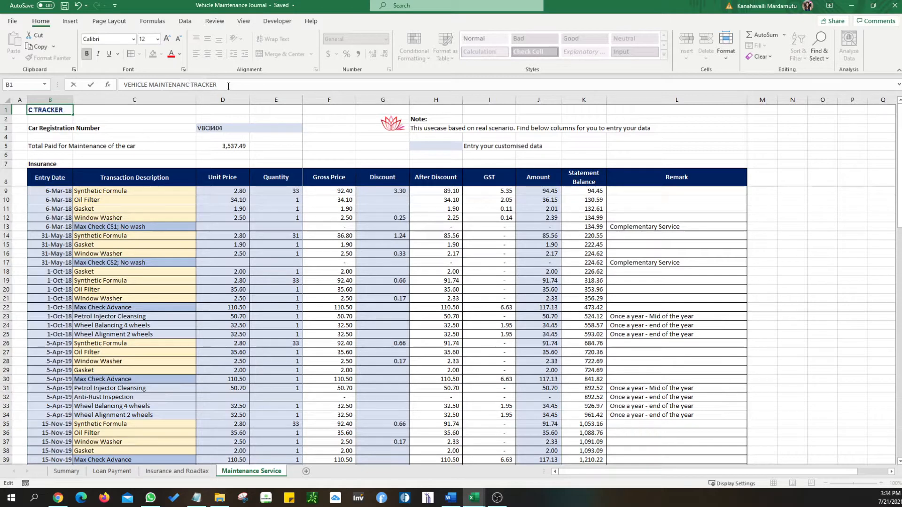
{"action": "left_click", "coordinate": [141, 138]}
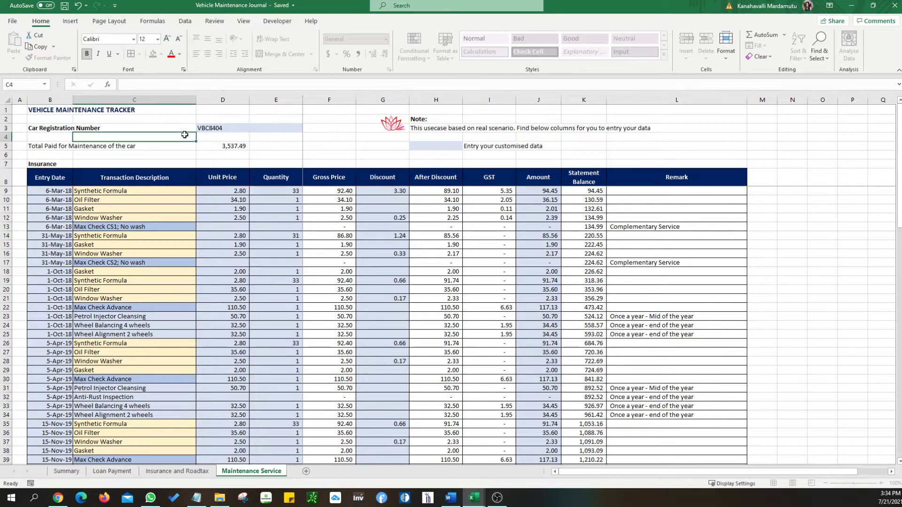
Review the maintenance entries by date, examining the highlighted recurring service items such as Synthetic Formula through Noviruclean and Max Check Advance.
{"action": "scroll", "coordinate": [336, 367], "scroll_direction": "down", "scroll_amount": 14}
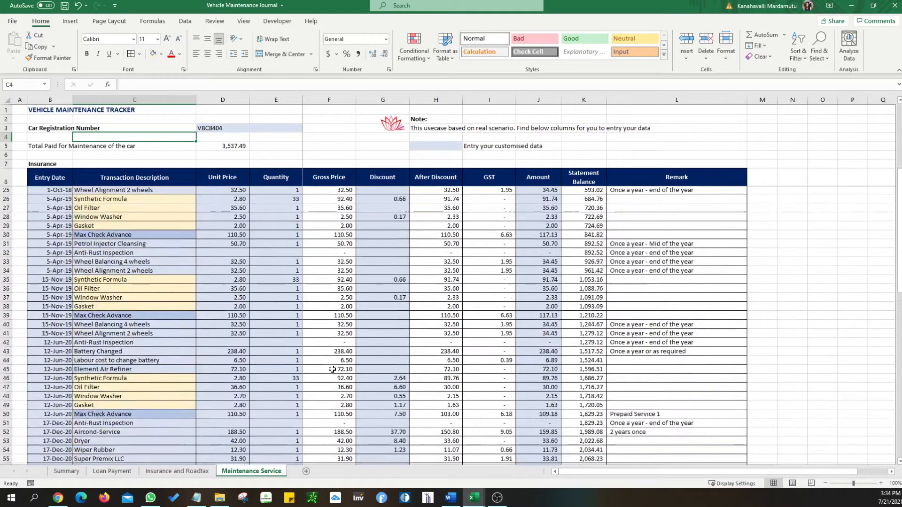
{"action": "scroll", "coordinate": [336, 367], "scroll_direction": "down", "scroll_amount": 3}
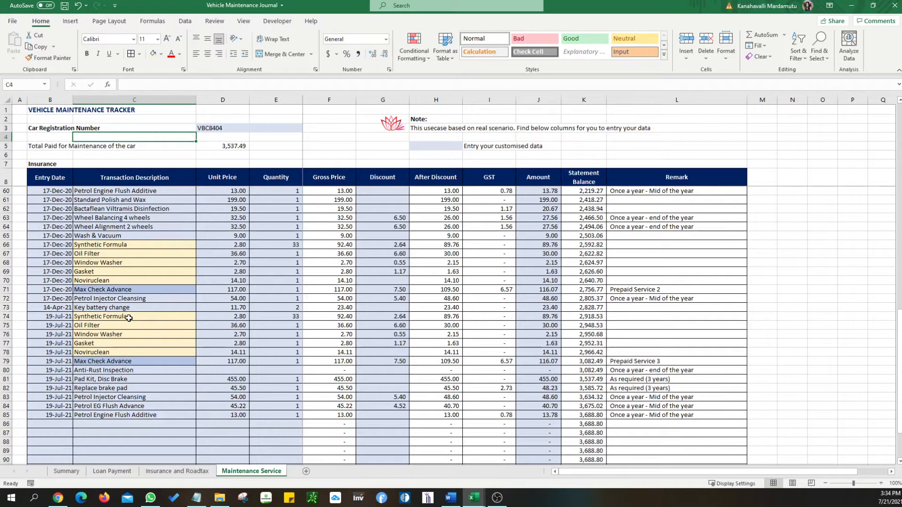
{"action": "left_click", "coordinate": [146, 292]}
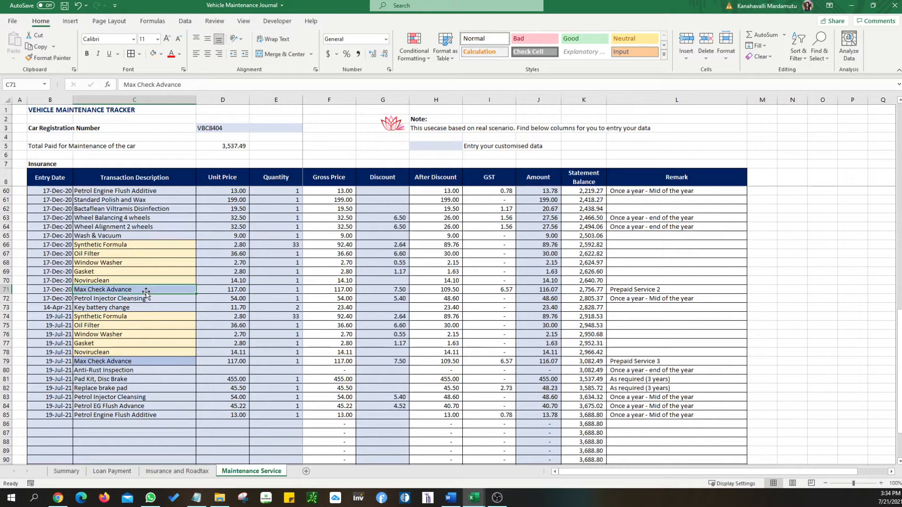
{"action": "scroll", "coordinate": [150, 376], "scroll_direction": "up", "scroll_amount": 3}
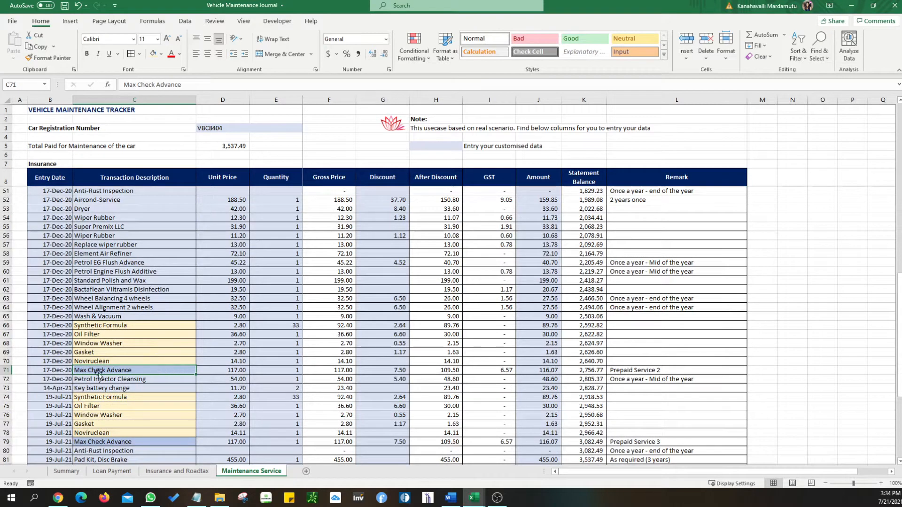
{"action": "left_click", "coordinate": [169, 315]}
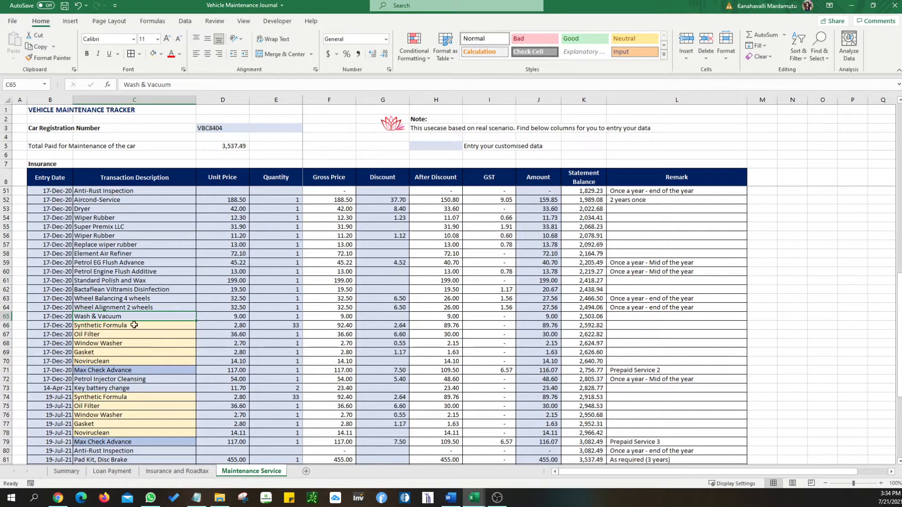
{"action": "left_click_drag", "start_coordinate": [133, 328], "coordinate": [142, 366]}
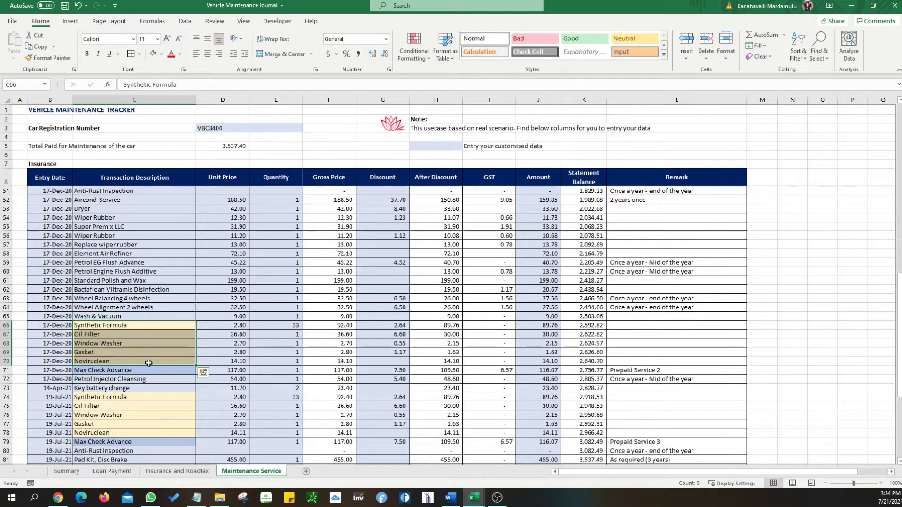
{"action": "scroll", "coordinate": [150, 358], "scroll_direction": "up", "scroll_amount": 11}
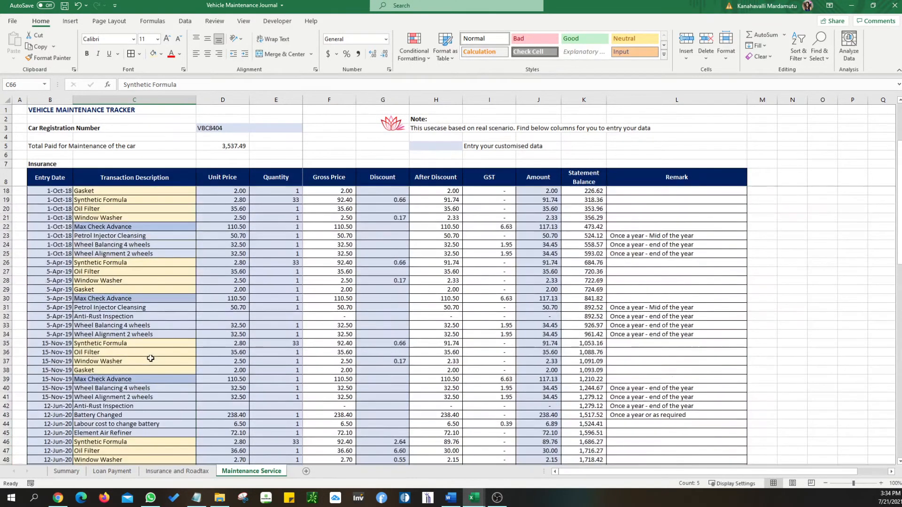
{"action": "scroll", "coordinate": [150, 359], "scroll_direction": "up", "scroll_amount": 3}
{"action": "scroll", "coordinate": [151, 358], "scroll_direction": "down", "scroll_amount": 7}
{"action": "scroll", "coordinate": [151, 358], "scroll_direction": "down", "scroll_amount": 1}
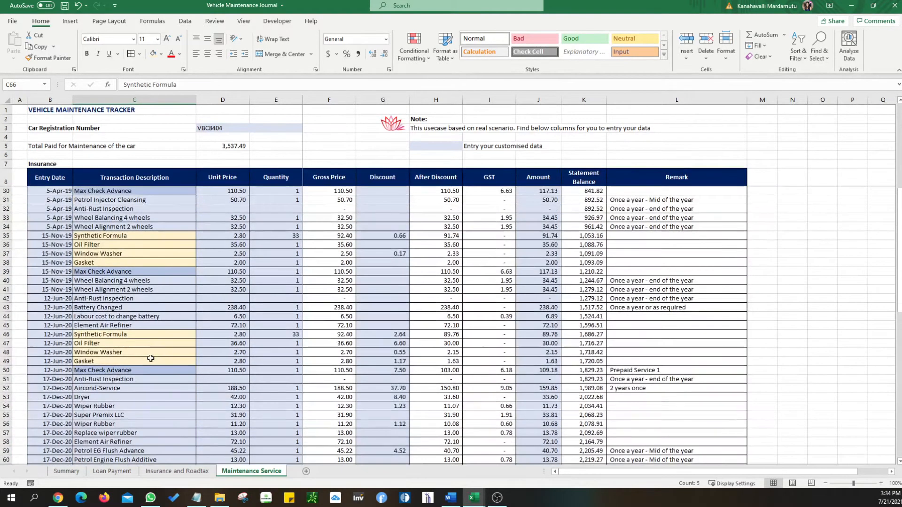
{"action": "scroll", "coordinate": [150, 358], "scroll_direction": "down", "scroll_amount": 9}
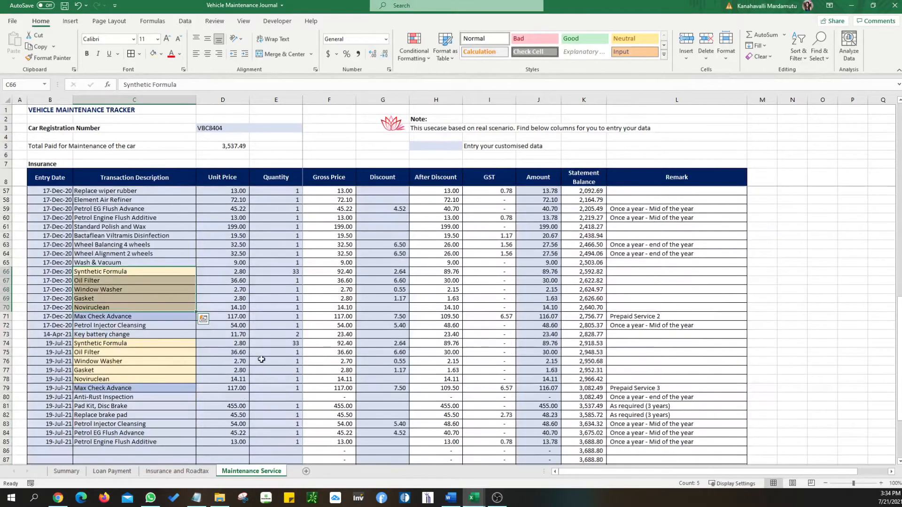
{"action": "left_click", "coordinate": [263, 360]}
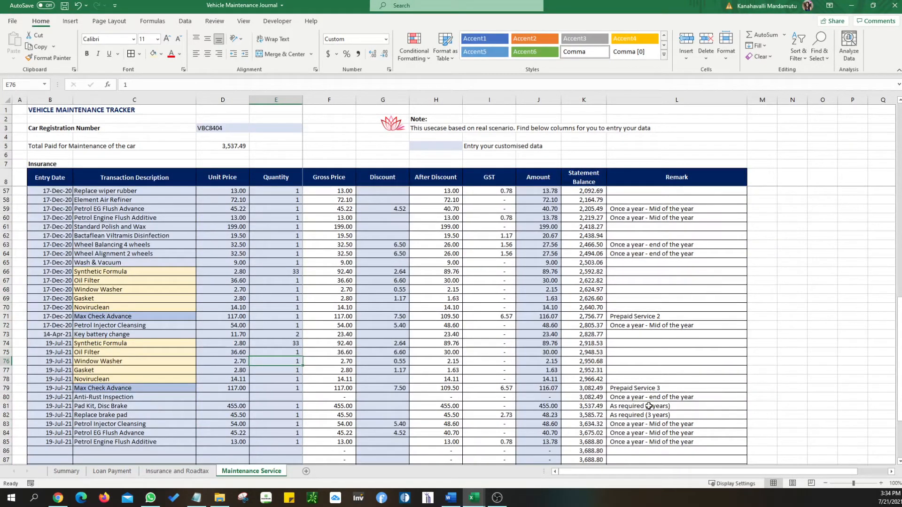
Enter the remark "As required (3 years)" for the 14-Apr-21 Key battery change entry in cell L73.
{"action": "left_click", "coordinate": [629, 338]}
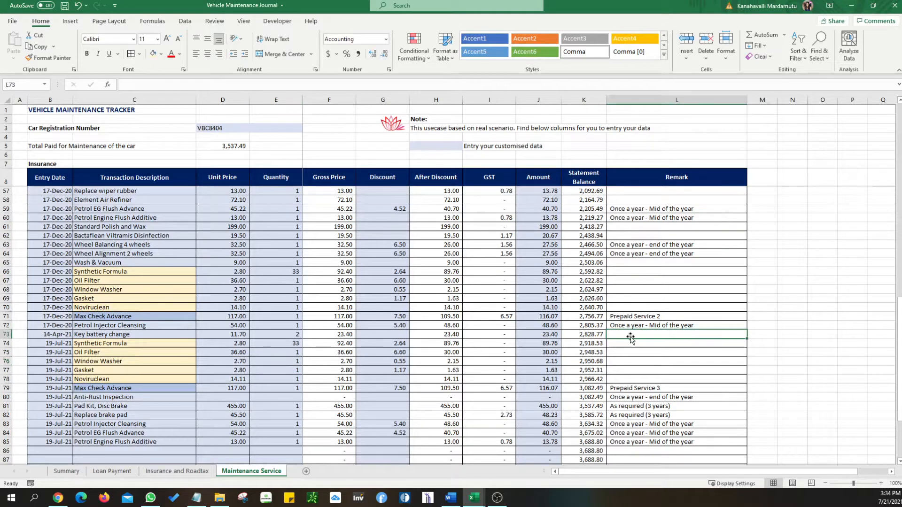
{"action": "scroll", "coordinate": [685, 351], "scroll_direction": "up", "scroll_amount": 6}
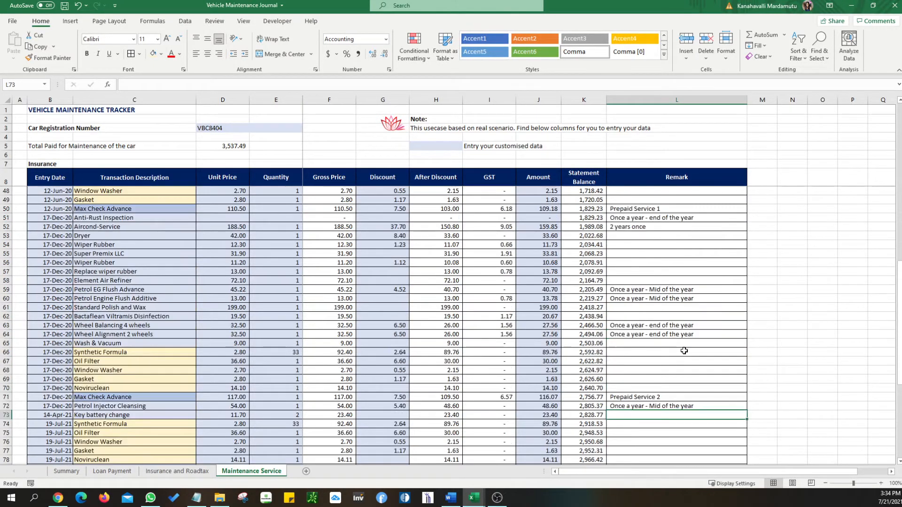
{"action": "scroll", "coordinate": [684, 351], "scroll_direction": "up", "scroll_amount": 10}
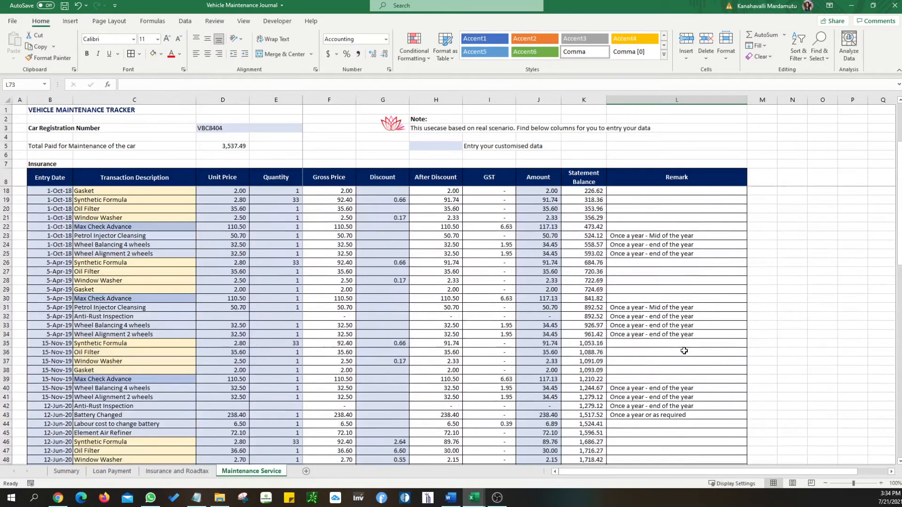
{"action": "scroll", "coordinate": [684, 351], "scroll_direction": "down", "scroll_amount": 11}
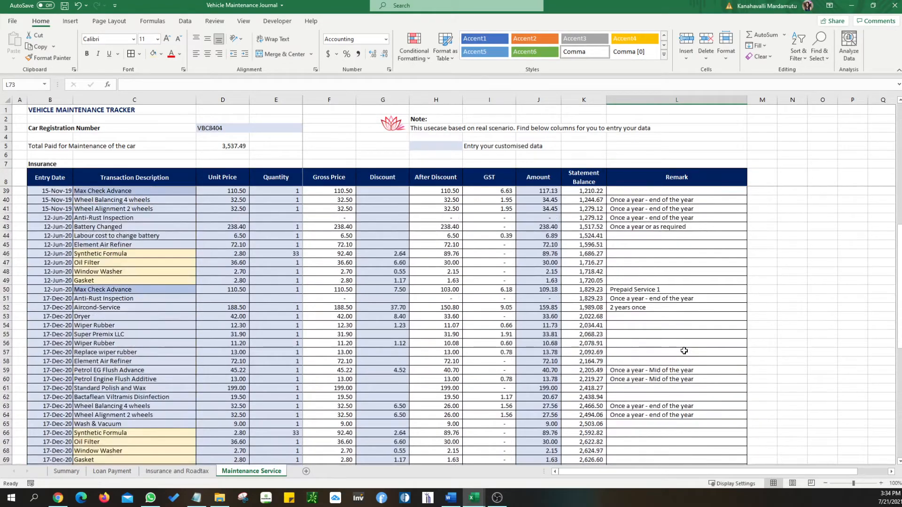
{"action": "type", "text": "As required (3 years)"}
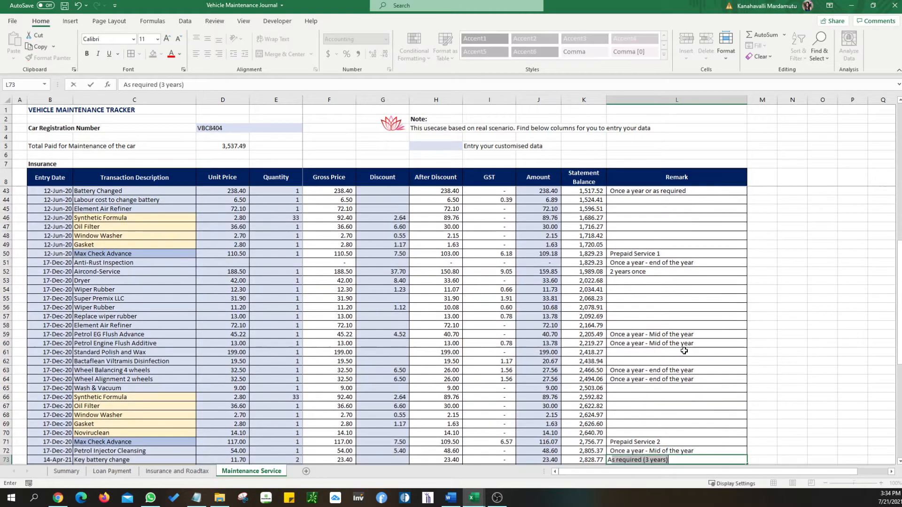
{"action": "scroll", "coordinate": [684, 351], "scroll_direction": "down", "scroll_amount": 4}
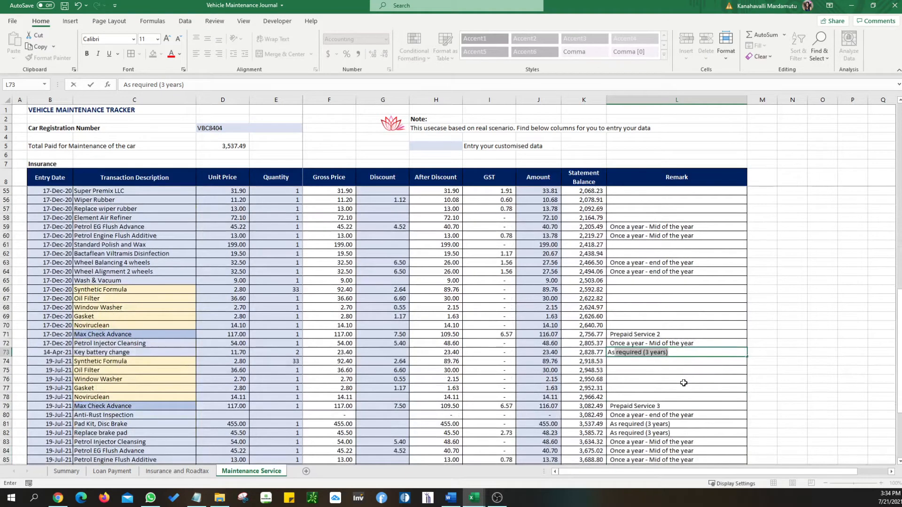
{"action": "left_click", "coordinate": [684, 379]}
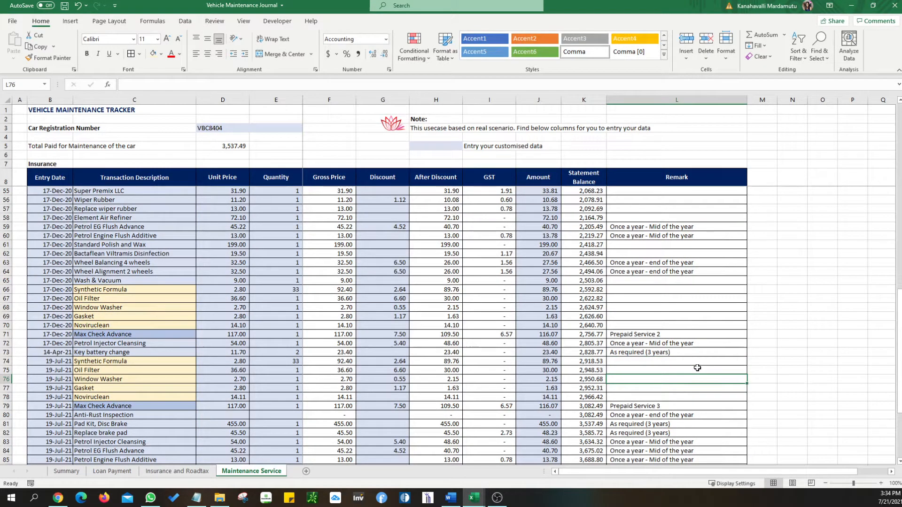
Examine the full service history down to the first empty rows, including the 17-Dec-20 Wiper Rubber to Element Air Refiner entries and their remarks.
{"action": "scroll", "coordinate": [700, 374], "scroll_direction": "down", "scroll_amount": 1}
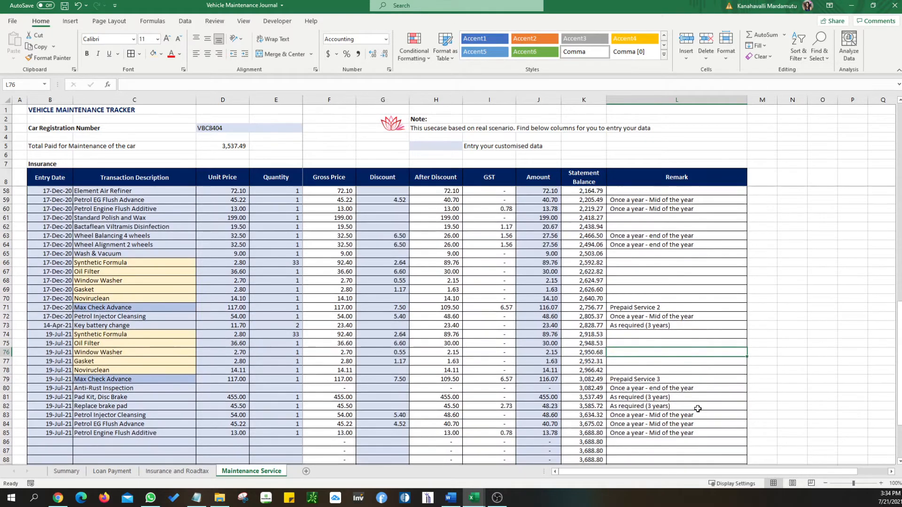
{"action": "scroll", "coordinate": [219, 357], "scroll_direction": "up", "scroll_amount": 16}
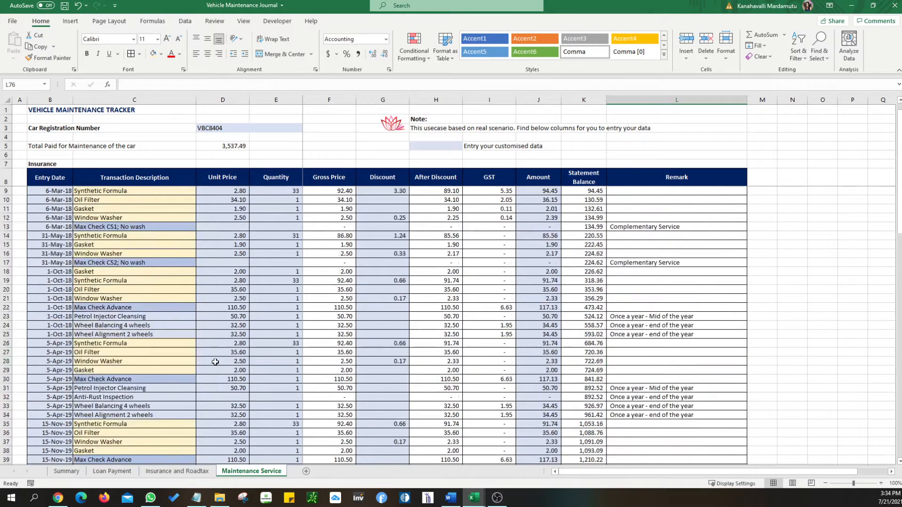
{"action": "scroll", "coordinate": [215, 362], "scroll_direction": "down", "scroll_amount": 12}
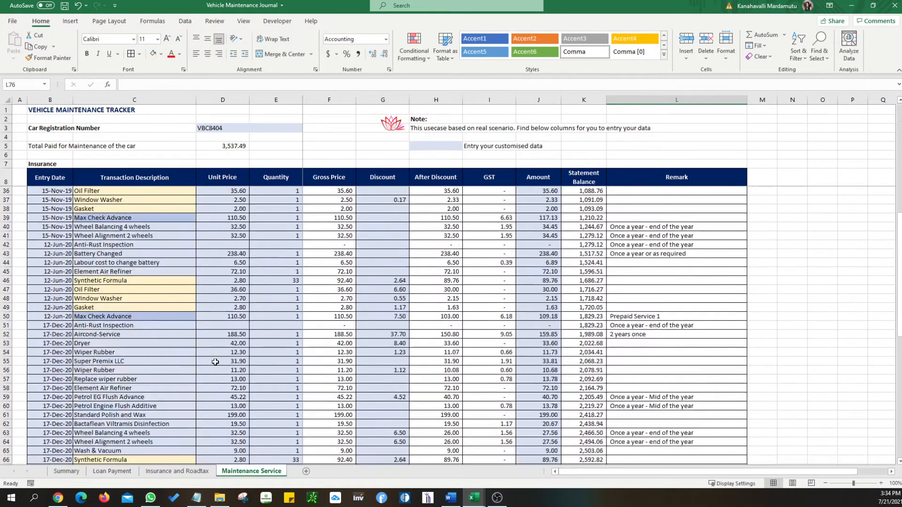
{"action": "scroll", "coordinate": [215, 362], "scroll_direction": "down", "scroll_amount": 5}
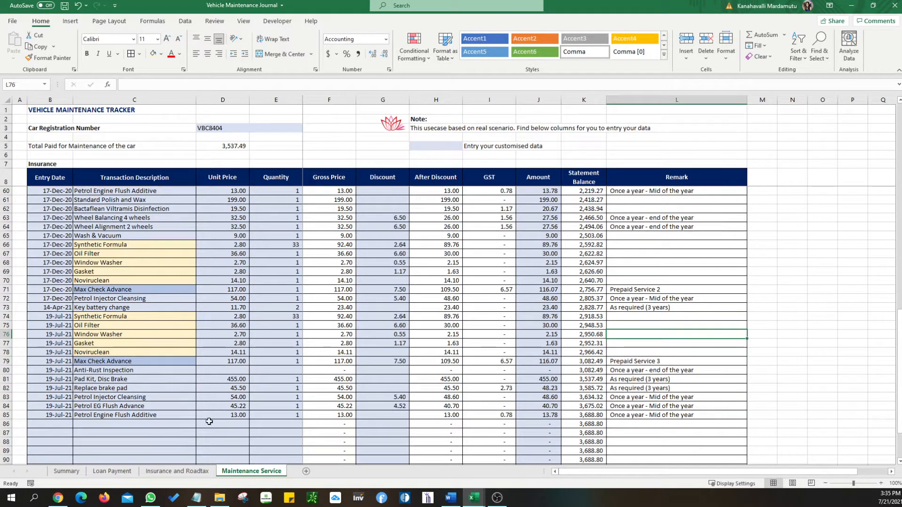
{"action": "left_click", "coordinate": [130, 432]}
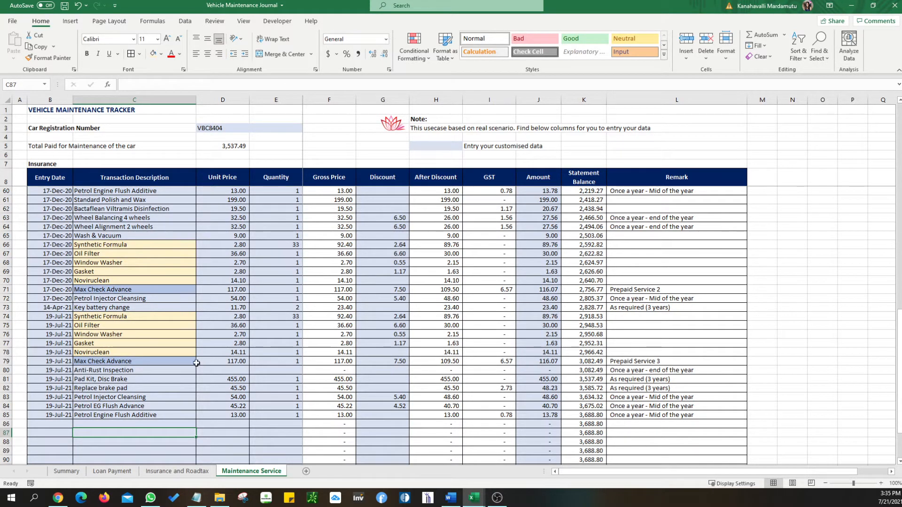
{"action": "scroll", "coordinate": [696, 406], "scroll_direction": "up", "scroll_amount": 3}
{"action": "scroll", "coordinate": [696, 407], "scroll_direction": "up", "scroll_amount": 3}
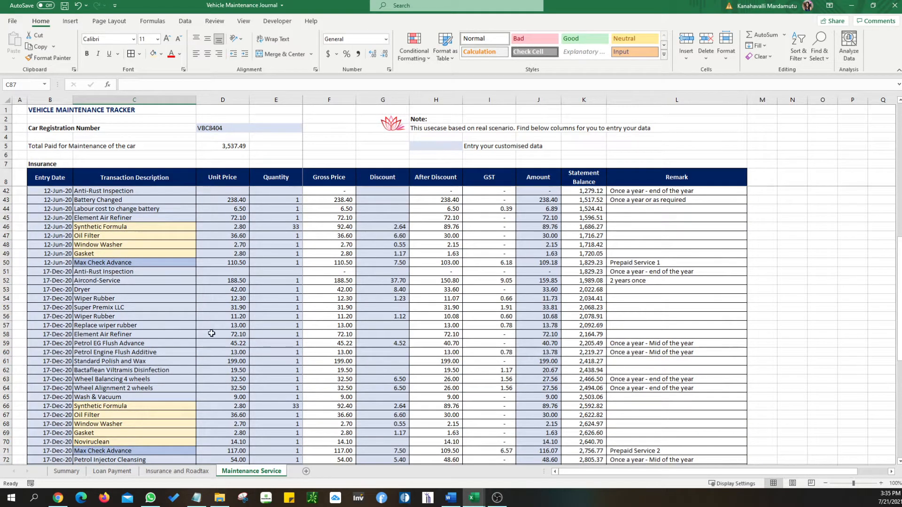
{"action": "left_click_drag", "start_coordinate": [119, 299], "coordinate": [638, 334]}
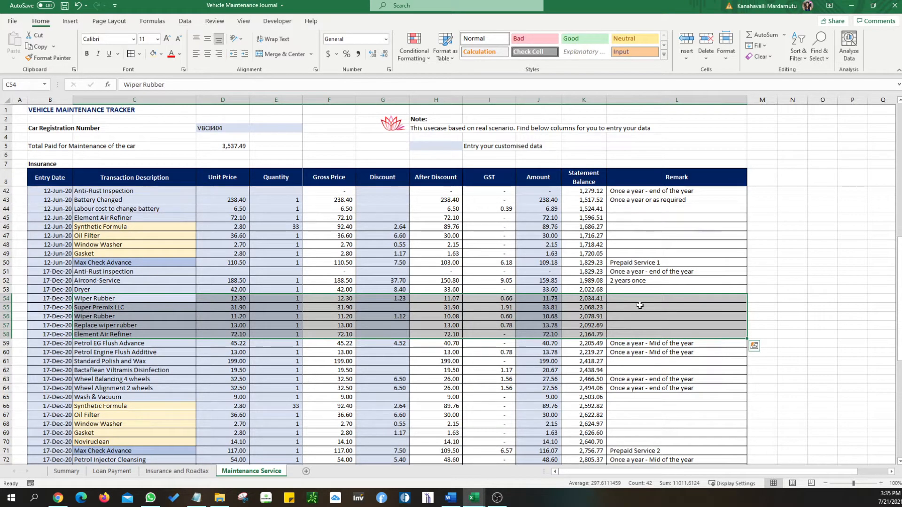
{"action": "left_click", "coordinate": [648, 328]}
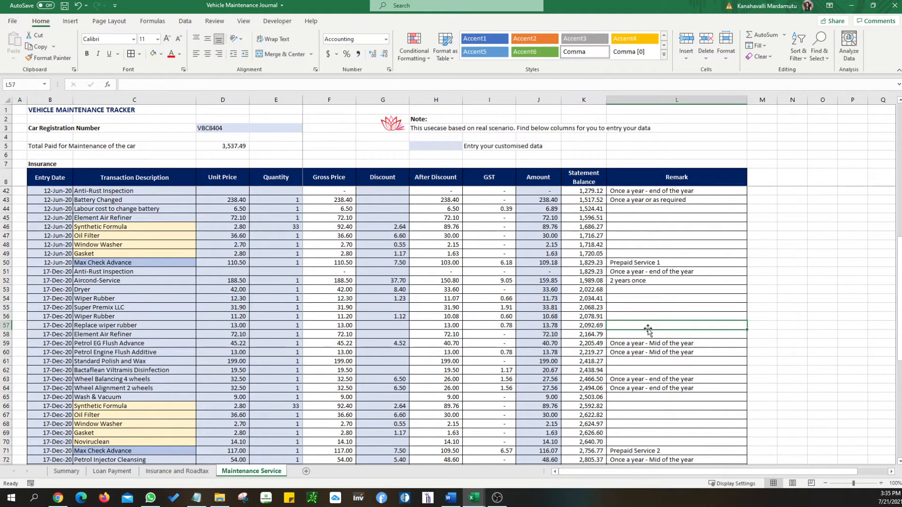
{"action": "scroll", "coordinate": [648, 329], "scroll_direction": "down", "scroll_amount": 3}
{"action": "scroll", "coordinate": [648, 329], "scroll_direction": "up", "scroll_amount": 9}
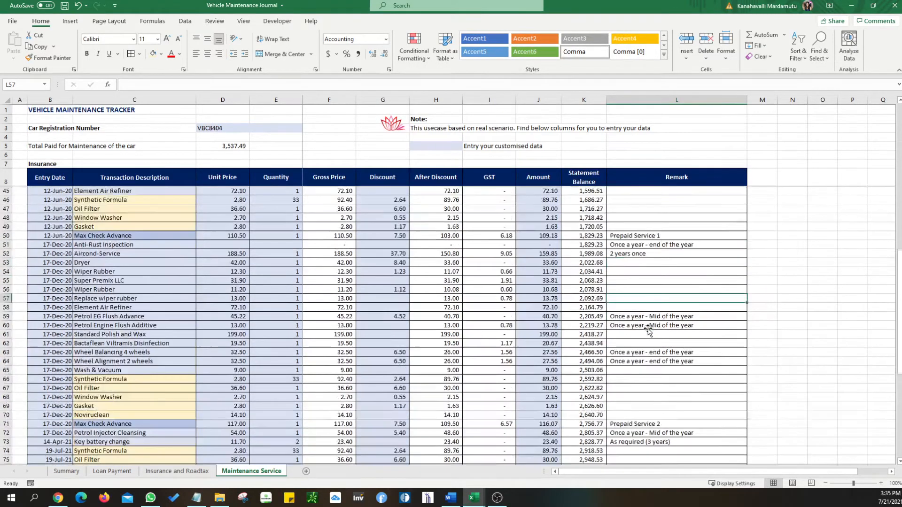
{"action": "scroll", "coordinate": [648, 329], "scroll_direction": "up", "scroll_amount": 3}
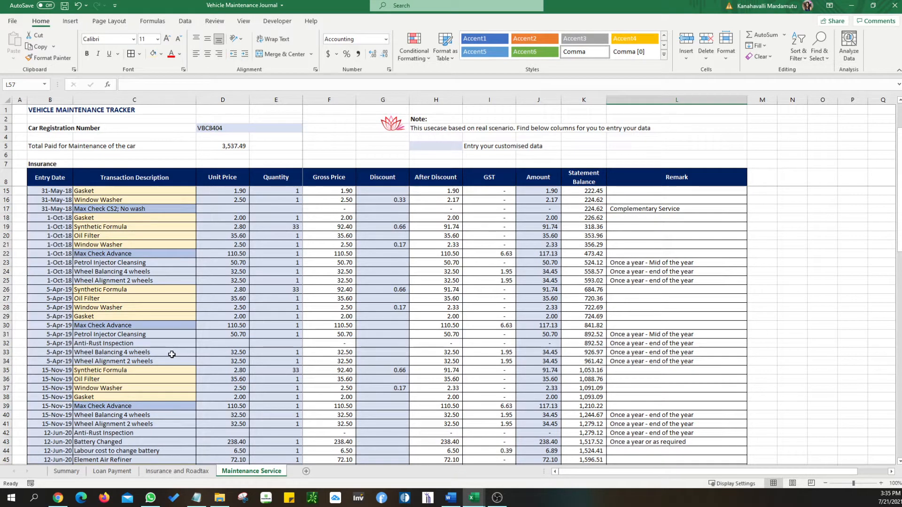
{"action": "scroll", "coordinate": [172, 354], "scroll_direction": "up", "scroll_amount": 2}
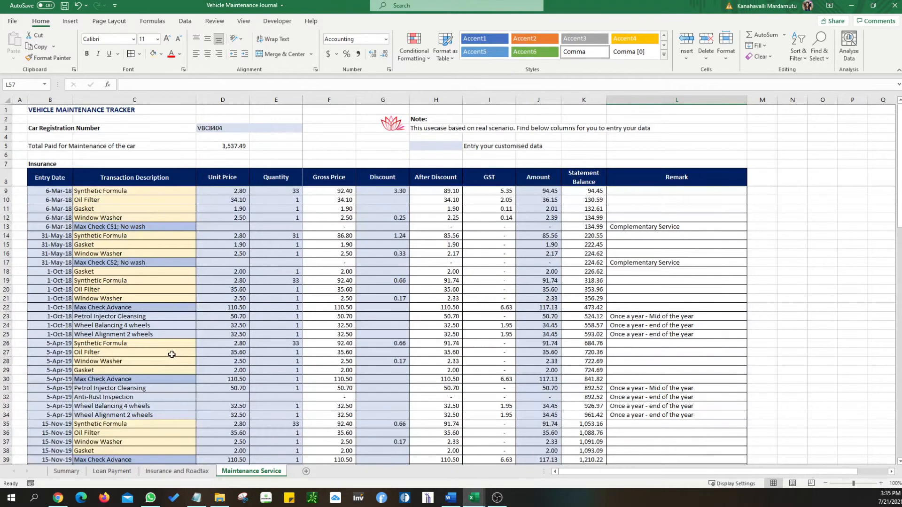
{"action": "scroll", "coordinate": [172, 354], "scroll_direction": "down", "scroll_amount": 15}
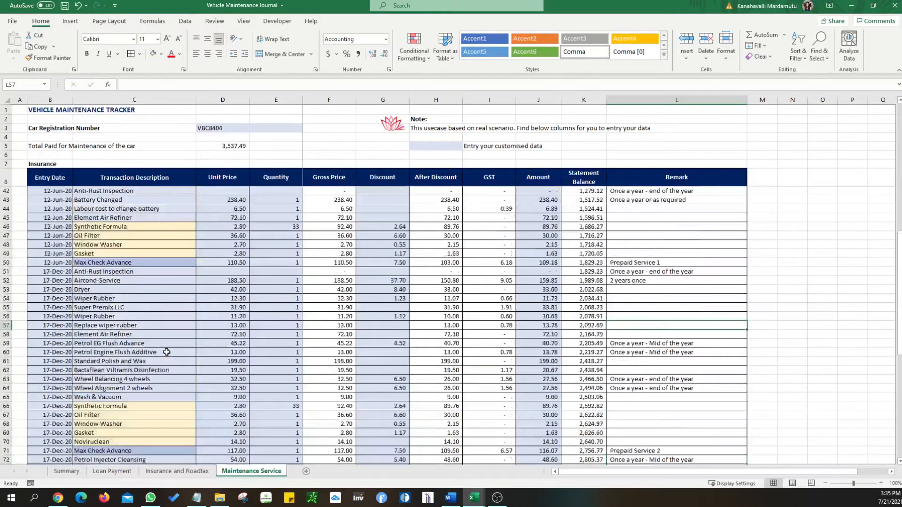
Examine the maintenance entries from 6-Mar-18 to 19-Jul-21, down to the unused rows at the end of the table.
{"action": "scroll", "coordinate": [169, 357], "scroll_direction": "down", "scroll_amount": 7}
{"action": "scroll", "coordinate": [168, 362], "scroll_direction": "up", "scroll_amount": 11}
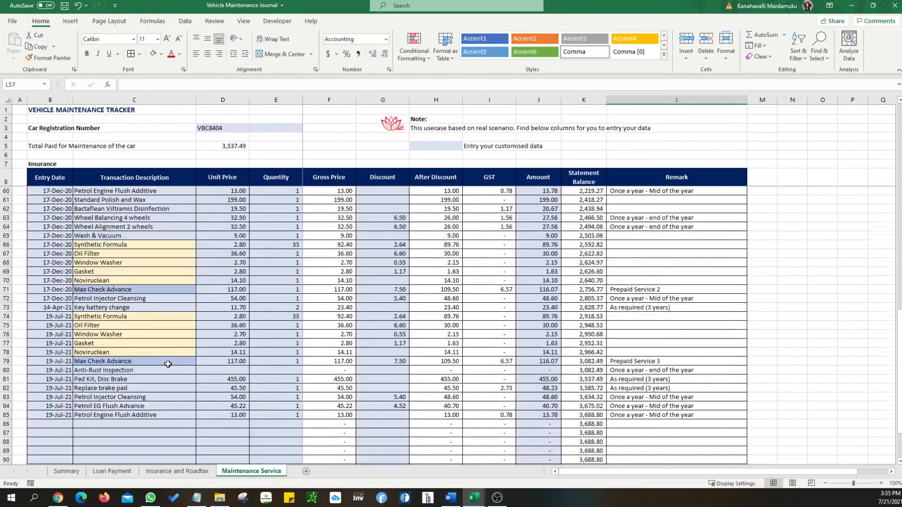
{"action": "scroll", "coordinate": [168, 364], "scroll_direction": "up", "scroll_amount": 11}
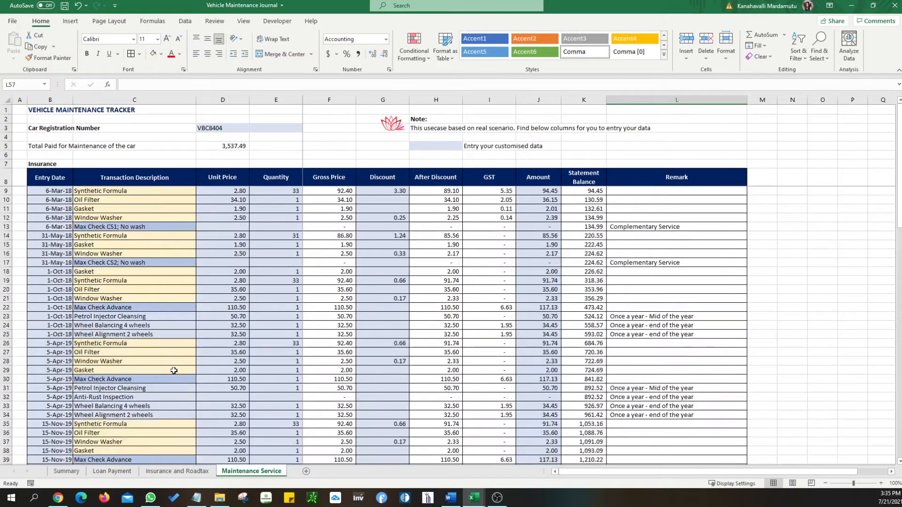
{"action": "scroll", "coordinate": [174, 372], "scroll_direction": "down", "scroll_amount": 15}
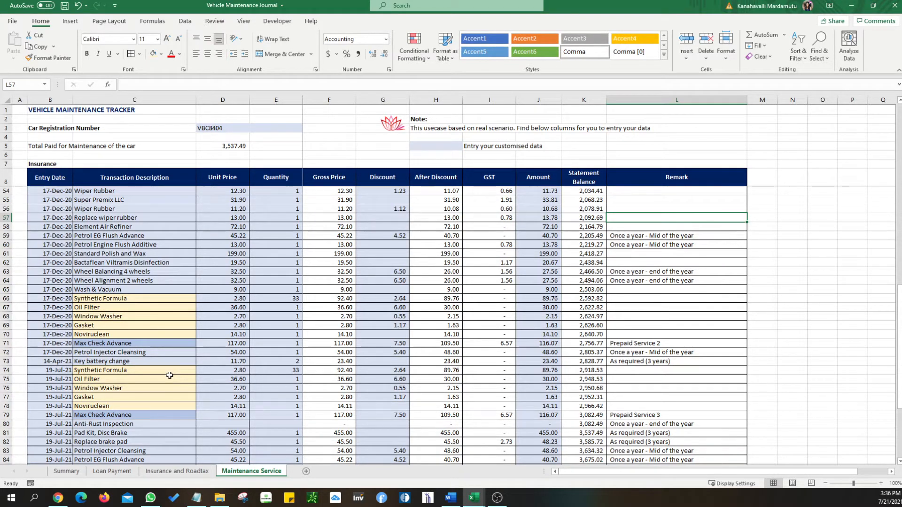
{"action": "scroll", "coordinate": [306, 337], "scroll_direction": "down", "scroll_amount": 10}
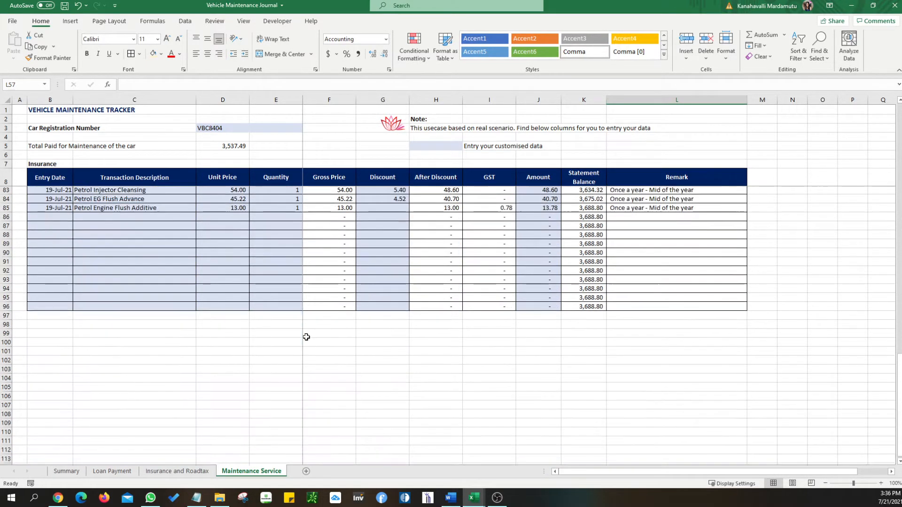
{"action": "scroll", "coordinate": [307, 337], "scroll_direction": "up", "scroll_amount": 20}
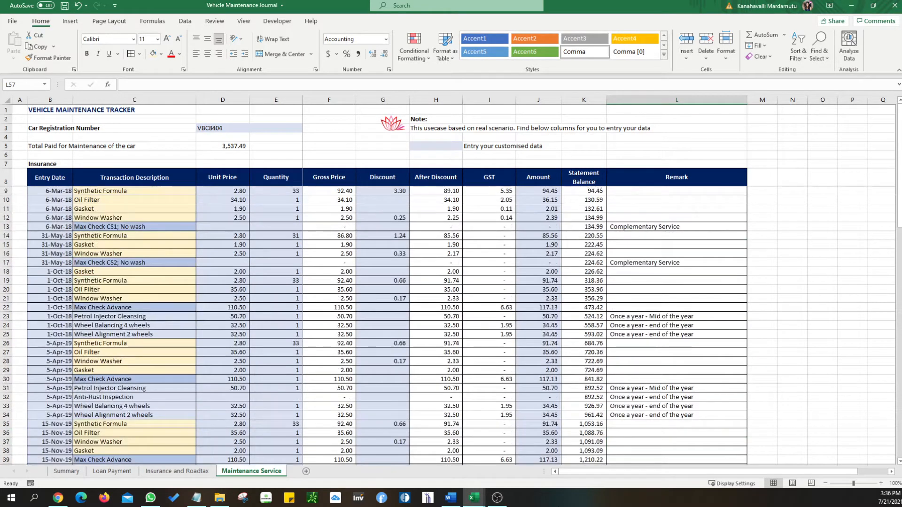
{"action": "scroll", "coordinate": [592, 441], "scroll_direction": "down", "scroll_amount": 20}
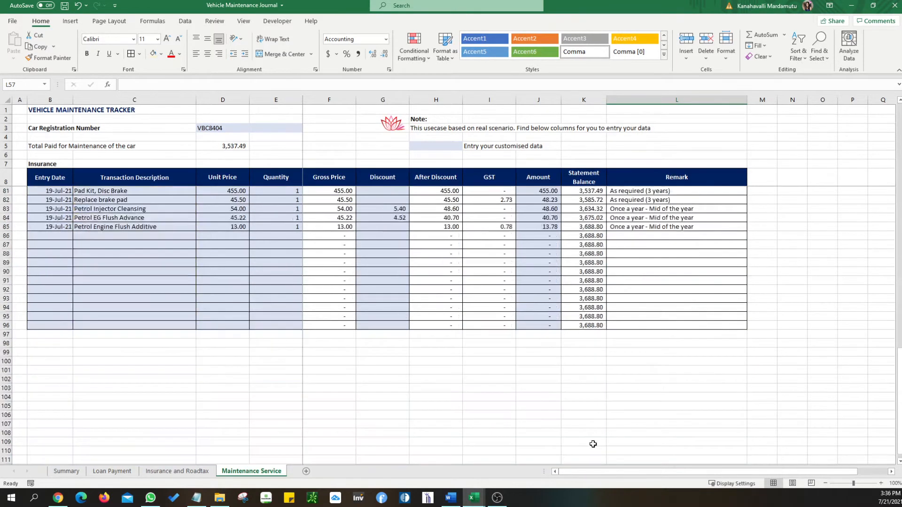
Extend the VLOOKUP range of the total paid formula in cell D5 to K9:K150 and save the workbook.
{"action": "double_click", "coordinate": [233, 146]}
{"action": "scroll", "coordinate": [609, 275], "scroll_direction": "up", "scroll_amount": 1}
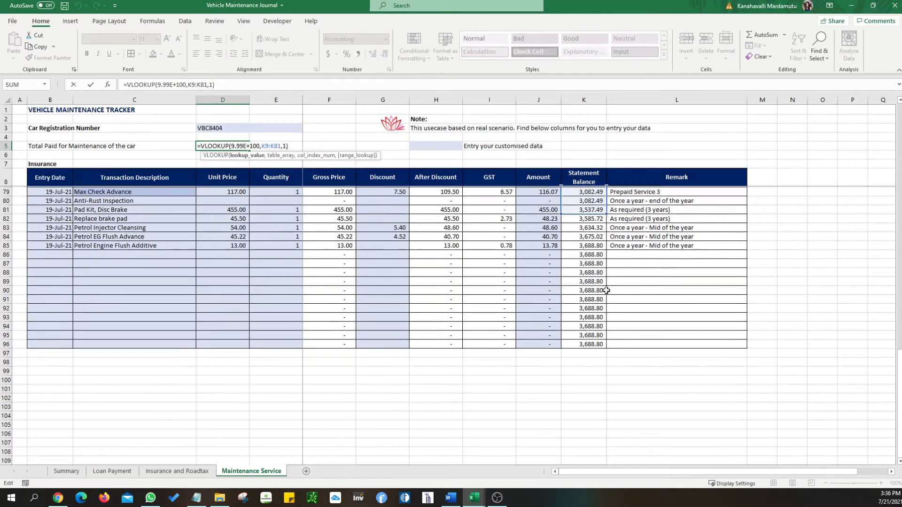
{"action": "left_click_drag", "start_coordinate": [606, 221], "coordinate": [603, 464]}
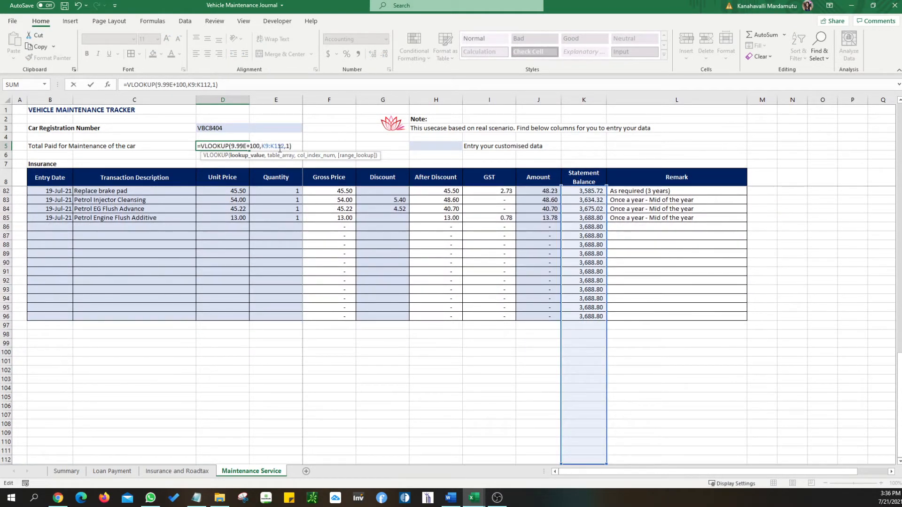
{"action": "left_click_drag", "start_coordinate": [282, 148], "coordinate": [284, 148]}
{"action": "key", "text": "Return"}
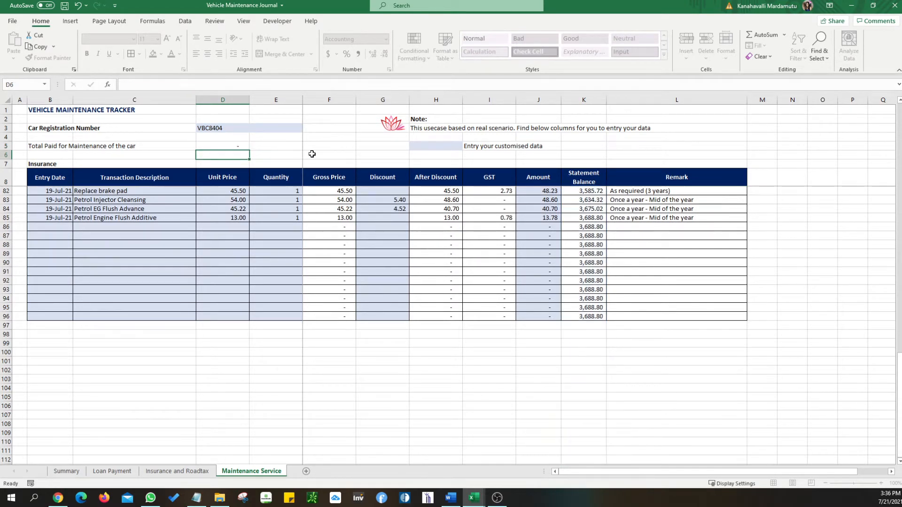
{"action": "left_click", "coordinate": [675, 329]}
{"action": "scroll", "coordinate": [649, 332], "scroll_direction": "up", "scroll_amount": 20}
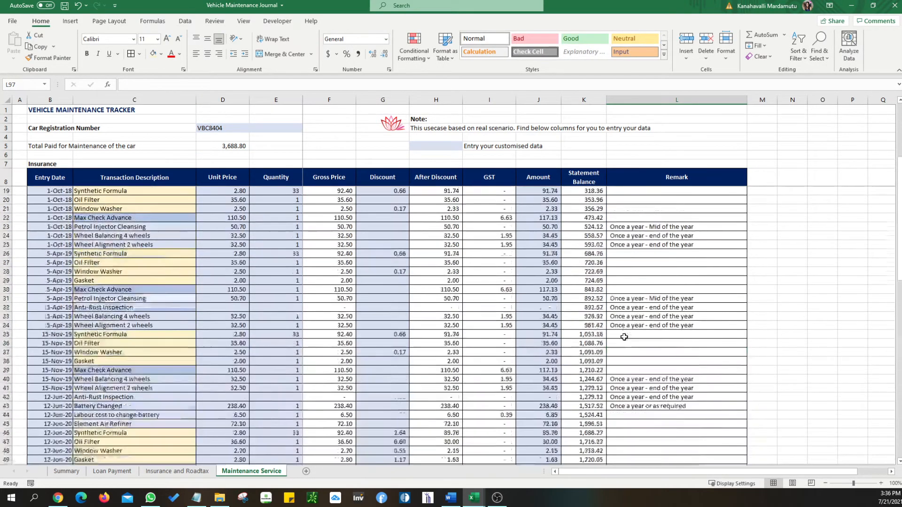
{"action": "left_click", "coordinate": [190, 155]}
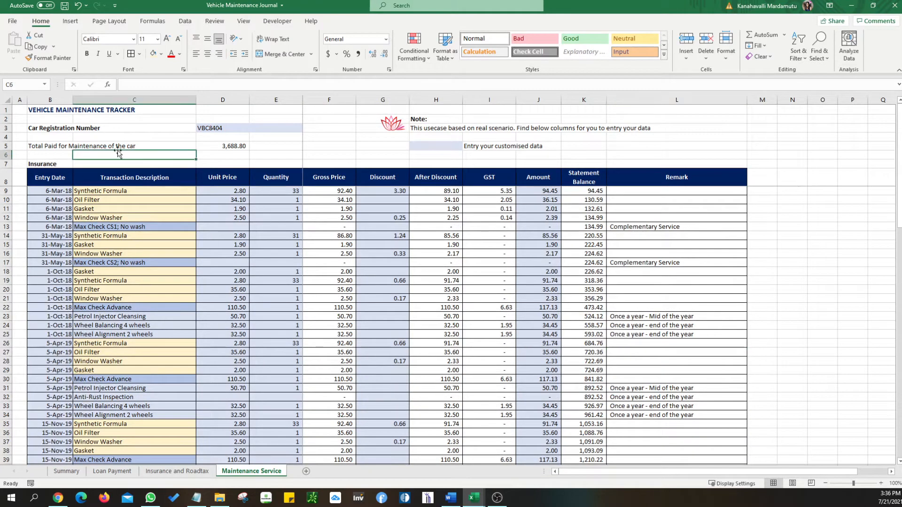
{"action": "left_click", "coordinate": [58, 146]}
{"action": "key", "text": "ctrl+s"}
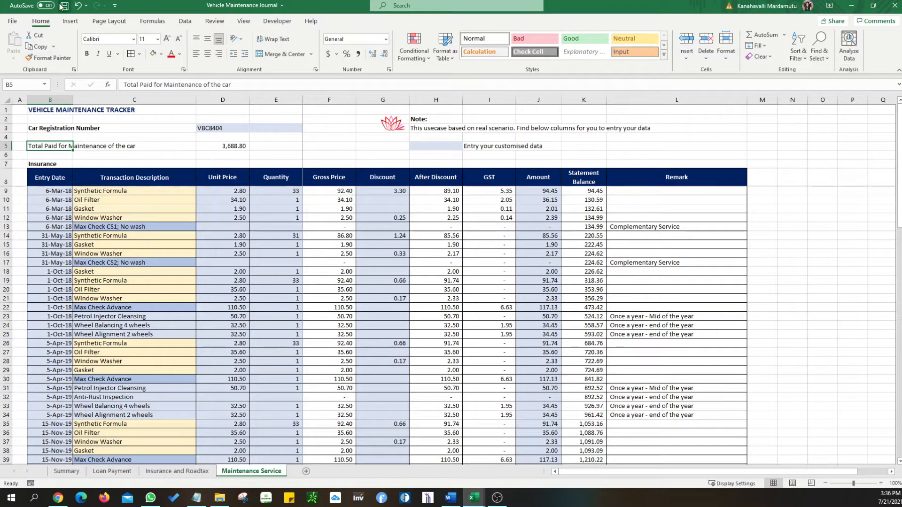
Check the total paid for maintenance in cell D5 against the last Statement Balance in column K.
{"action": "left_click", "coordinate": [223, 146]}
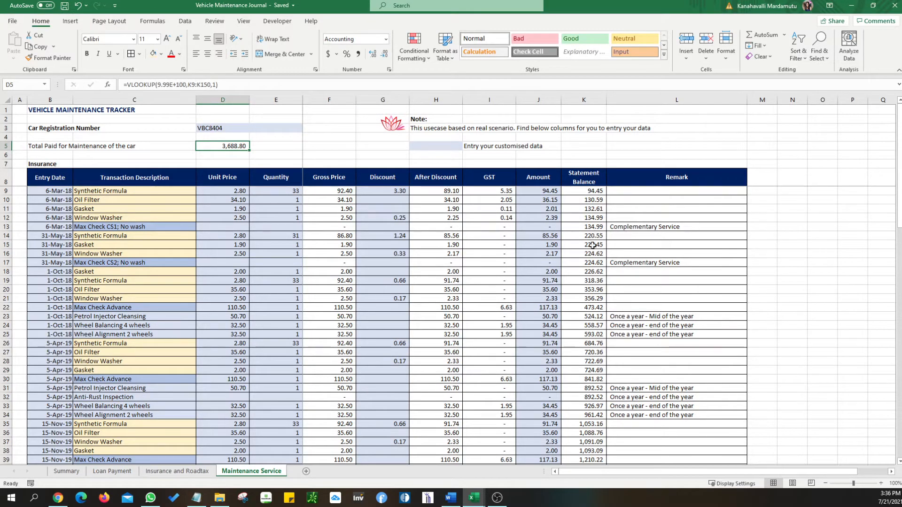
{"action": "scroll", "coordinate": [590, 258], "scroll_direction": "down", "scroll_amount": 6}
{"action": "scroll", "coordinate": [590, 258], "scroll_direction": "down", "scroll_amount": 14}
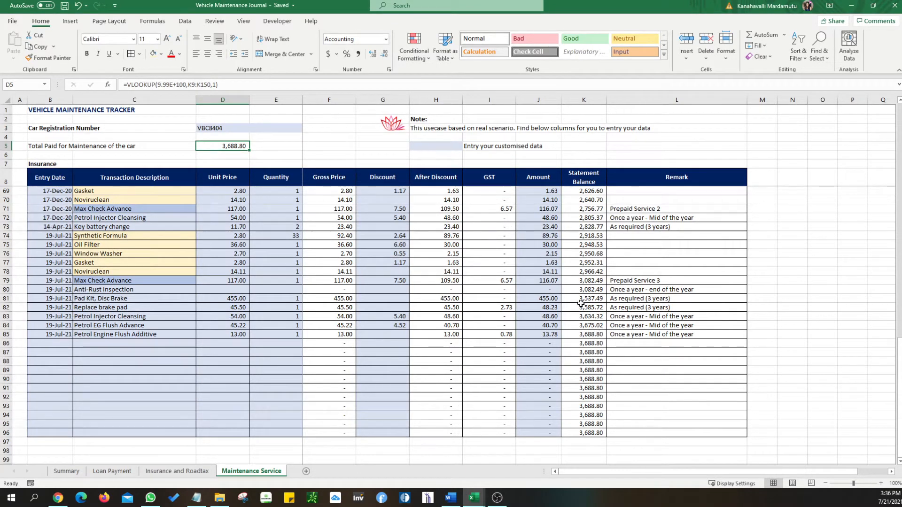
{"action": "scroll", "coordinate": [583, 305], "scroll_direction": "up", "scroll_amount": 19}
{"action": "scroll", "coordinate": [582, 304], "scroll_direction": "up", "scroll_amount": 1}
Review the Insurance and Roadtax sheet and the Loan Payment sheet, including the hire purchase details and the instalment entries through 23-Jan-25.
{"action": "left_click", "coordinate": [177, 471]}
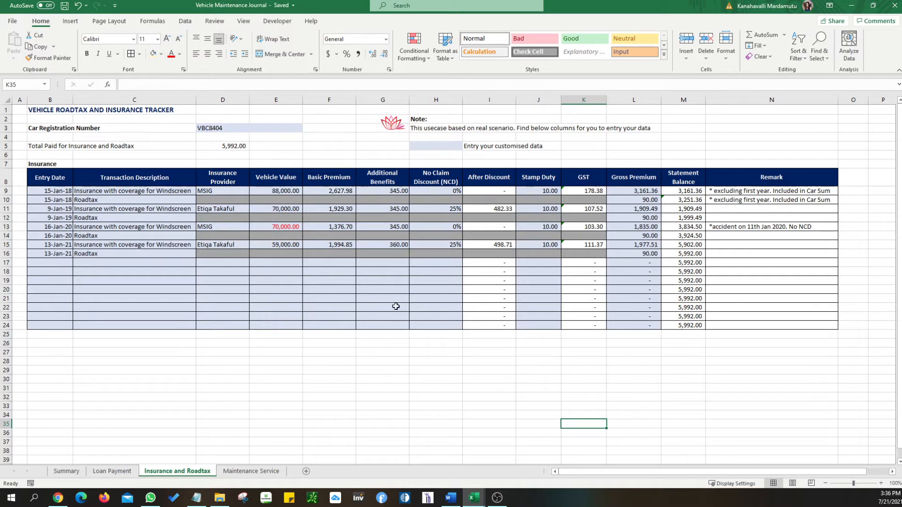
{"action": "key", "text": "ctrl+Page_Up"}
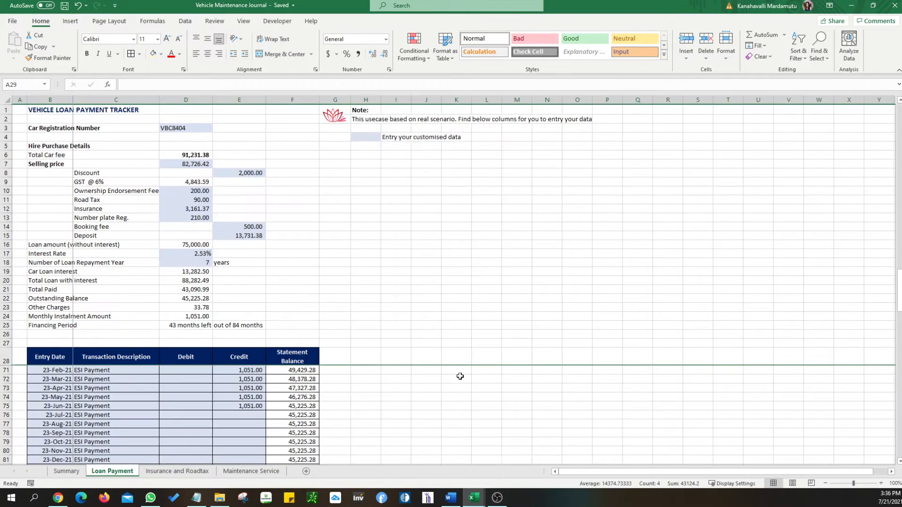
{"action": "scroll", "coordinate": [367, 385], "scroll_direction": "down", "scroll_amount": 15}
{"action": "scroll", "coordinate": [367, 385], "scroll_direction": "up", "scroll_amount": 6}
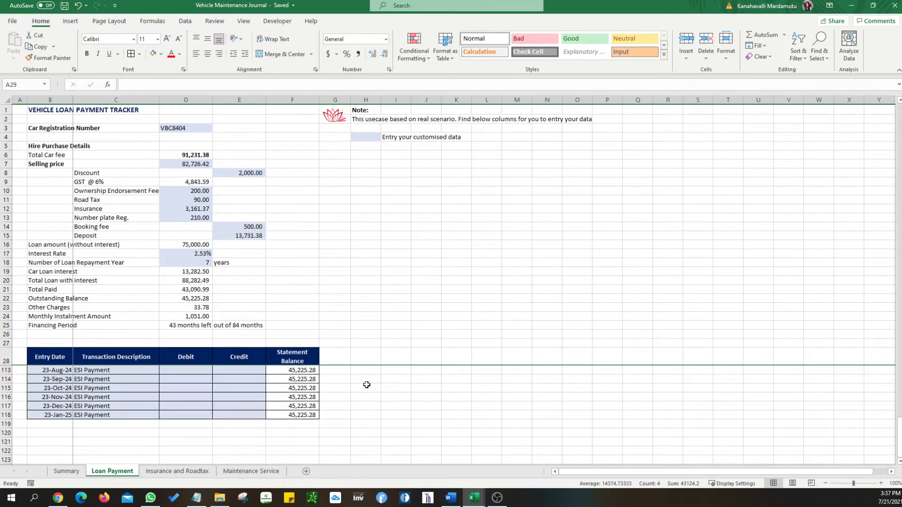
{"action": "scroll", "coordinate": [367, 386], "scroll_direction": "up", "scroll_amount": 20}
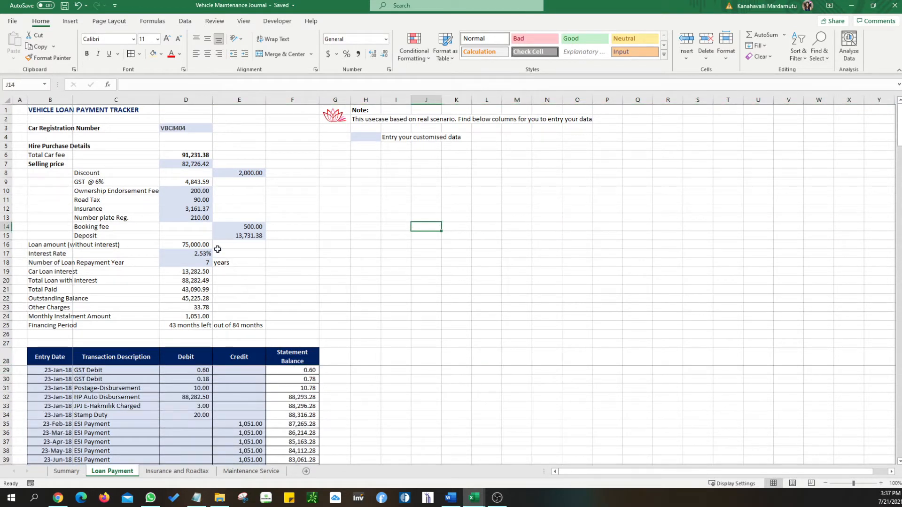
{"action": "left_click", "coordinate": [264, 472]}
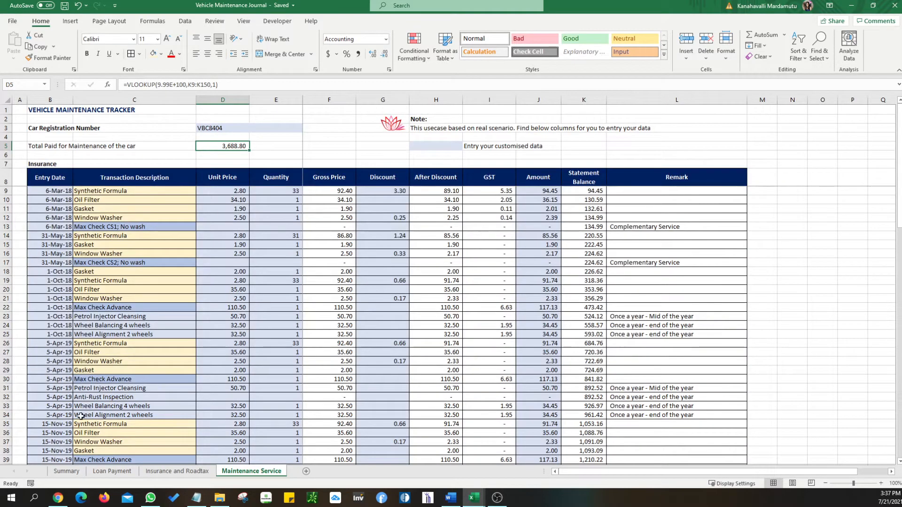
{"action": "left_click", "coordinate": [155, 473]}
{"action": "left_click", "coordinate": [112, 472]}
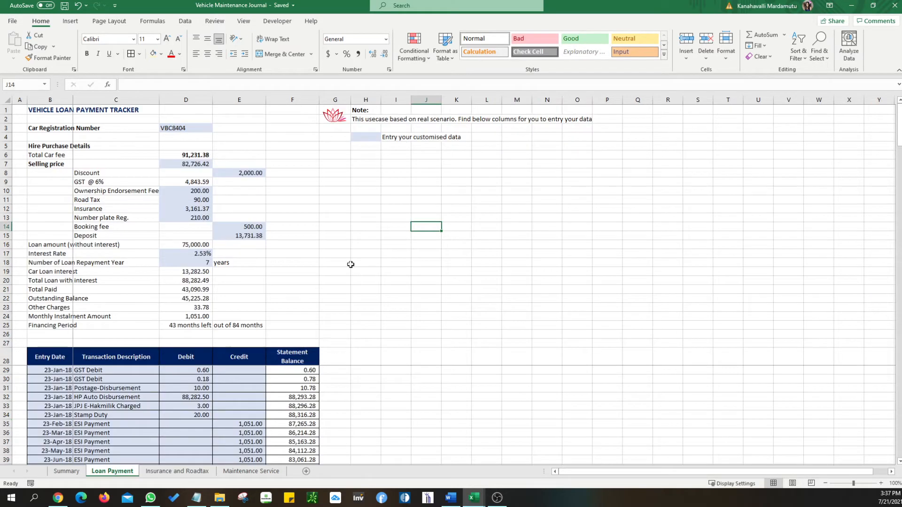
{"action": "left_click", "coordinate": [358, 254]}
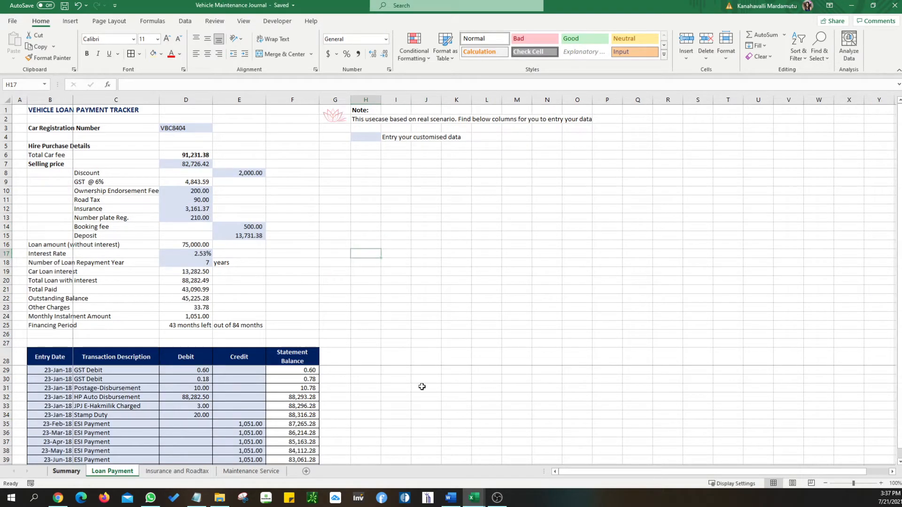
View the Summary sheet from cell A1 and look at the Loan Payment sheet for comparison.
{"action": "left_click", "coordinate": [66, 473]}
{"action": "left_click", "coordinate": [31, 108]}
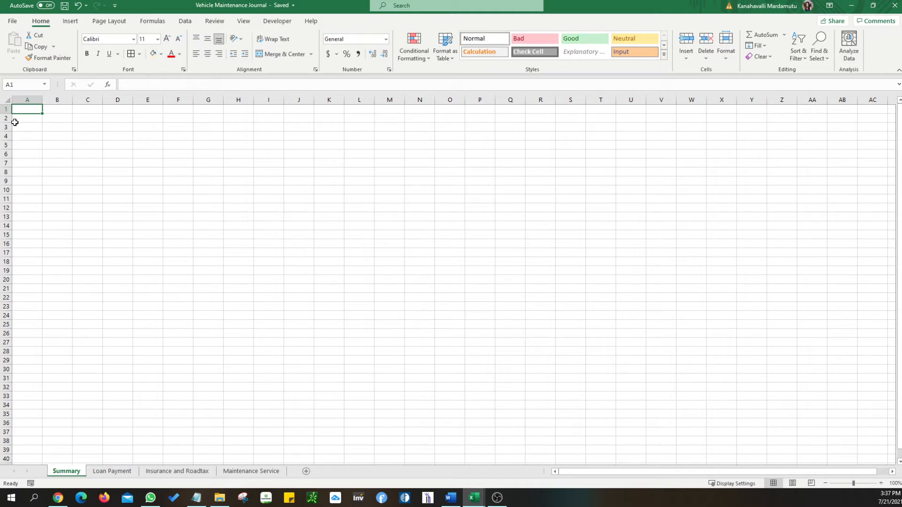
{"action": "left_click", "coordinate": [112, 471]}
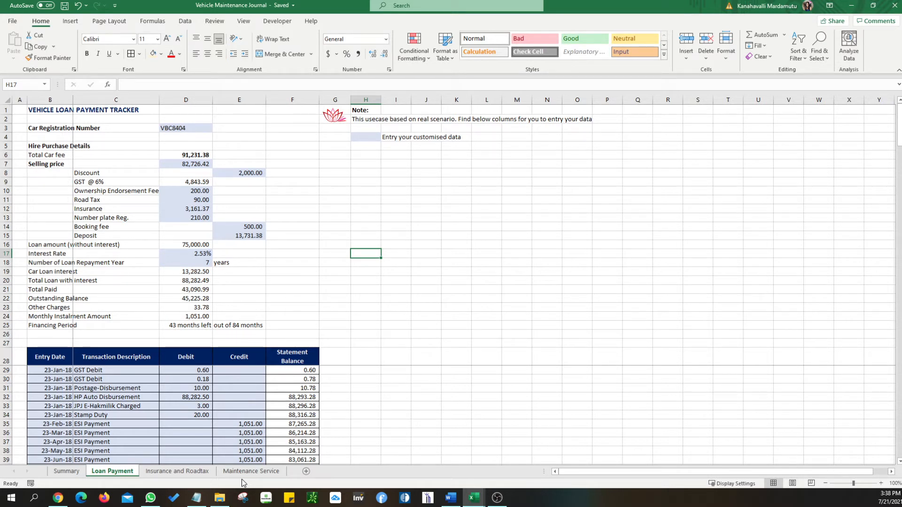
{"action": "mouse_move", "coordinate": [150, 498]}
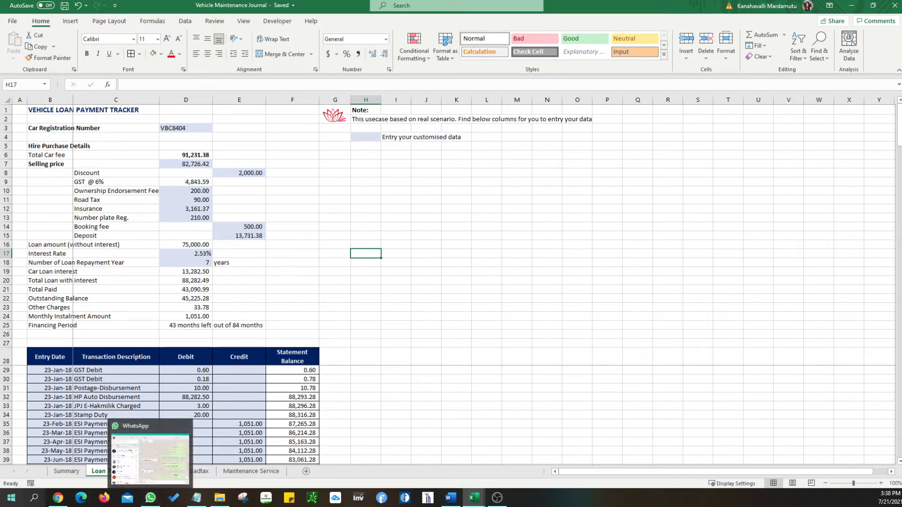
{"action": "left_click", "coordinate": [66, 472]}
{"action": "left_click", "coordinate": [147, 323]}
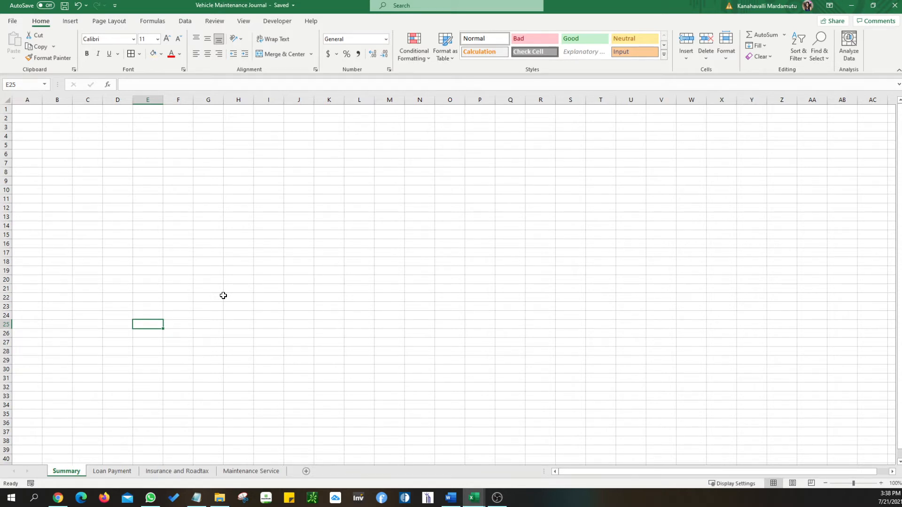
{"action": "left_click", "coordinate": [113, 471]}
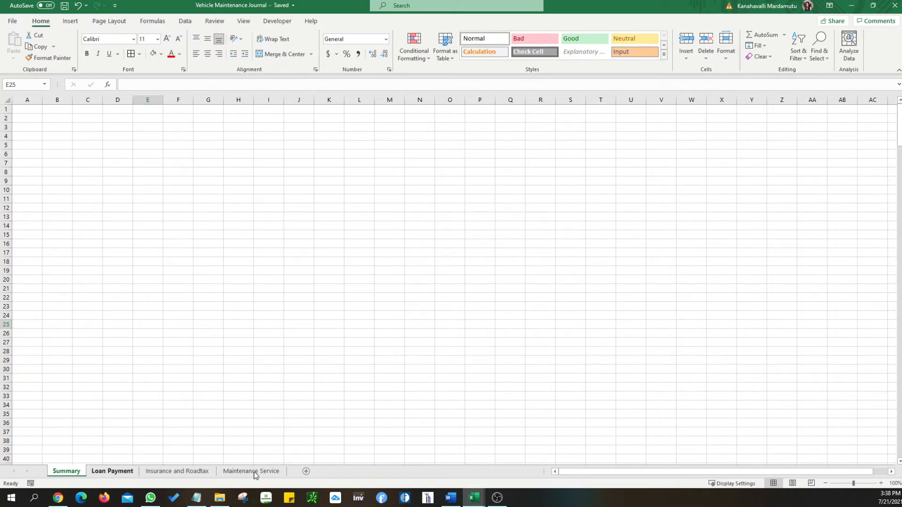
Examine the Maintenance Service history again, focusing on the 14-Apr-21 Key battery change row and the GST of the 19-Jul-21 Max Check Advance.
{"action": "left_click", "coordinate": [267, 472]}
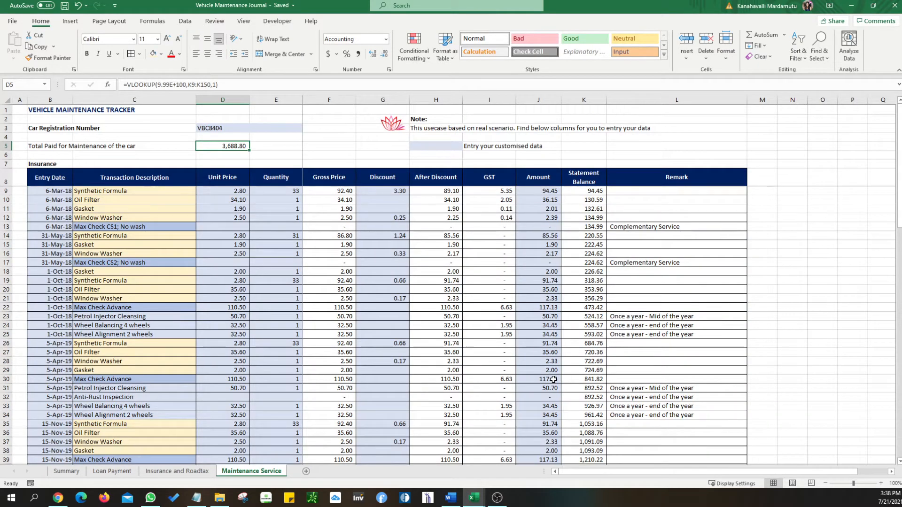
{"action": "scroll", "coordinate": [582, 298], "scroll_direction": "down", "scroll_amount": 15}
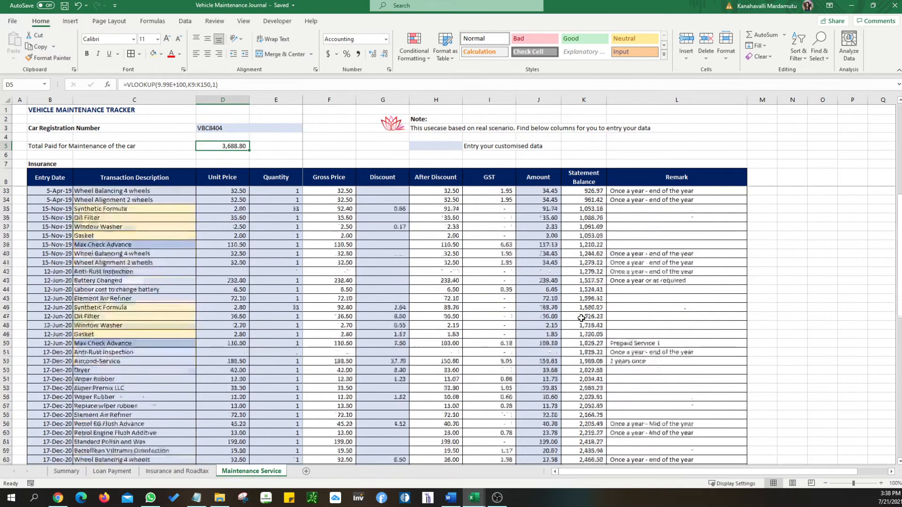
{"action": "scroll", "coordinate": [582, 319], "scroll_direction": "up", "scroll_amount": 9}
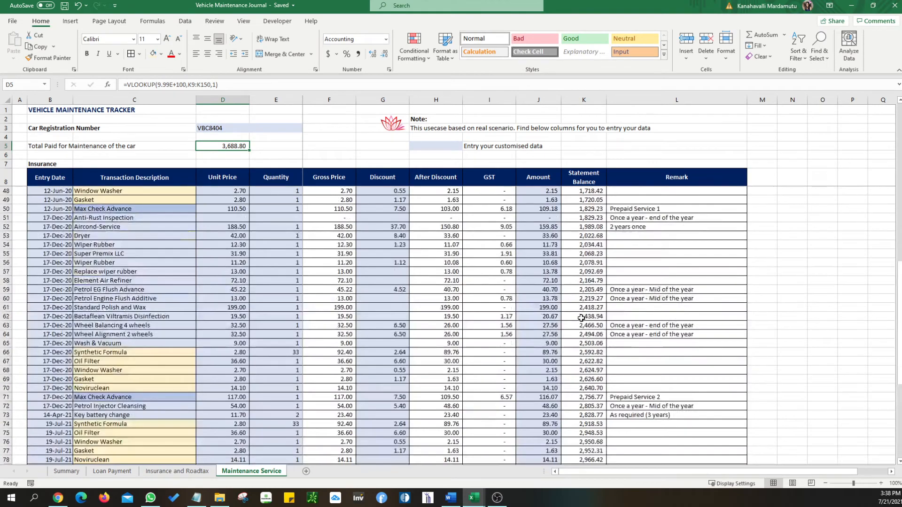
{"action": "scroll", "coordinate": [581, 319], "scroll_direction": "up", "scroll_amount": 6}
{"action": "scroll", "coordinate": [582, 318], "scroll_direction": "down", "scroll_amount": 16}
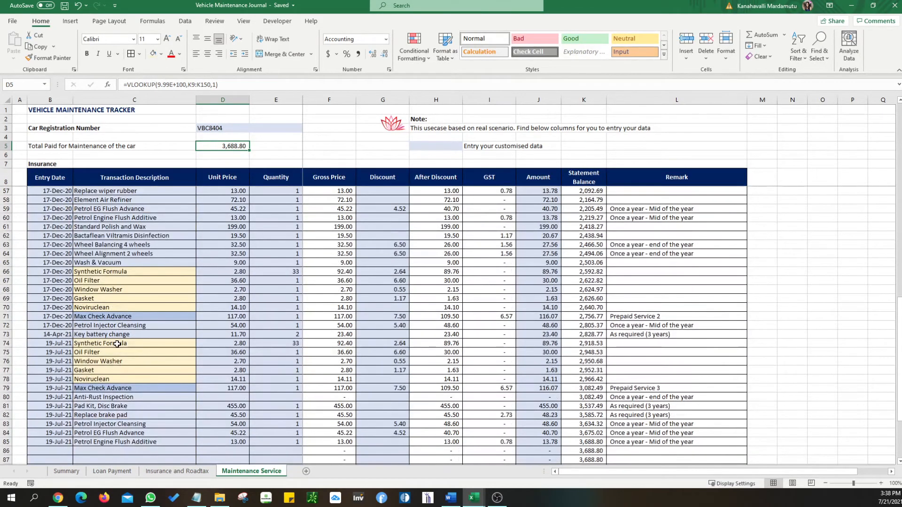
{"action": "left_click", "coordinate": [6, 335]}
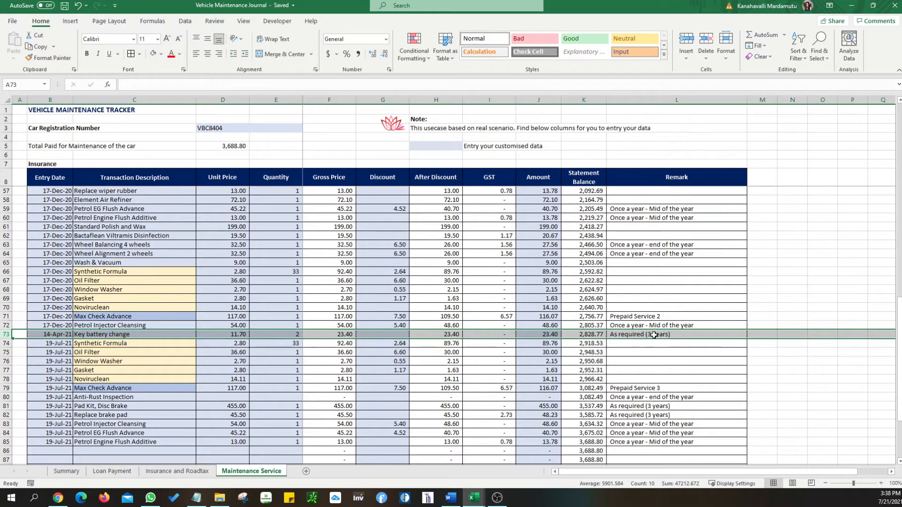
{"action": "left_click", "coordinate": [488, 387]}
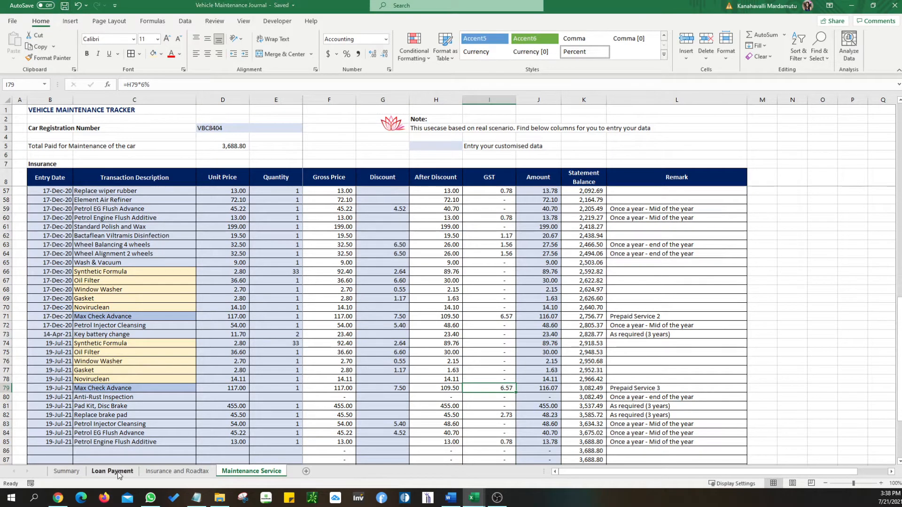
{"action": "scroll", "coordinate": [341, 400], "scroll_direction": "up", "scroll_amount": 16}
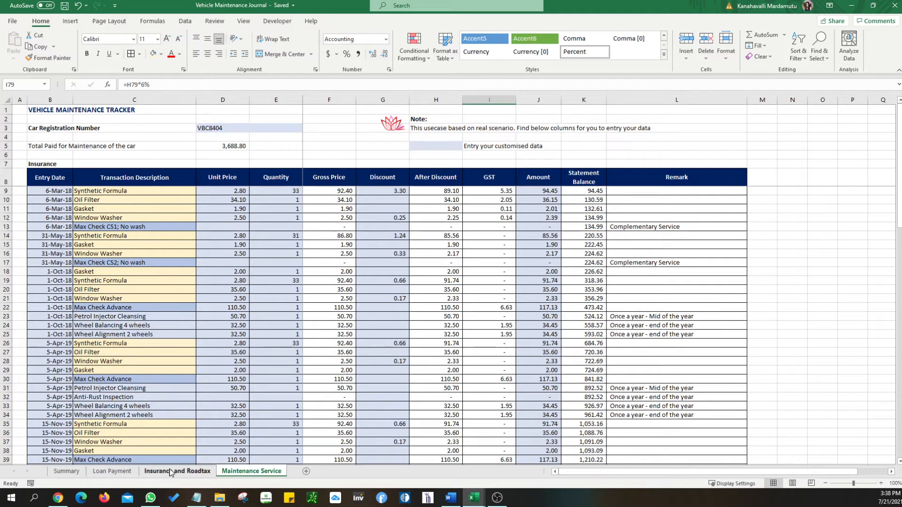
Narrow column A on the Summary sheet, then open the Loan Payment sheet.
{"action": "left_click", "coordinate": [66, 472]}
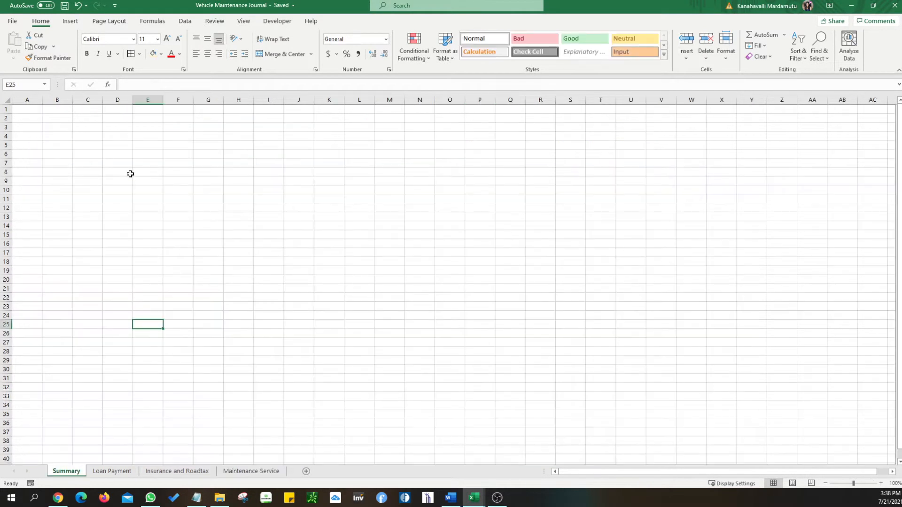
{"action": "left_click", "coordinate": [40, 126]}
{"action": "left_click_drag", "start_coordinate": [42, 101], "coordinate": [23, 100]}
{"action": "left_click", "coordinate": [39, 118]}
{"action": "left_click", "coordinate": [111, 471]}
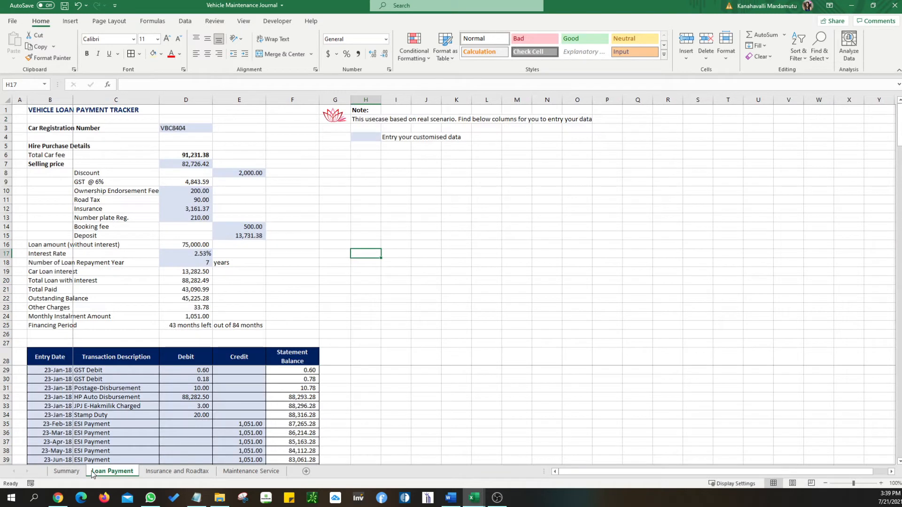
Copy the heading block B1:D5 from the Loan Payment sheet and paste it into the Summary sheet starting at B1.
{"action": "left_click_drag", "start_coordinate": [45, 110], "coordinate": [203, 148]}
{"action": "key", "text": "ctrl+c"}
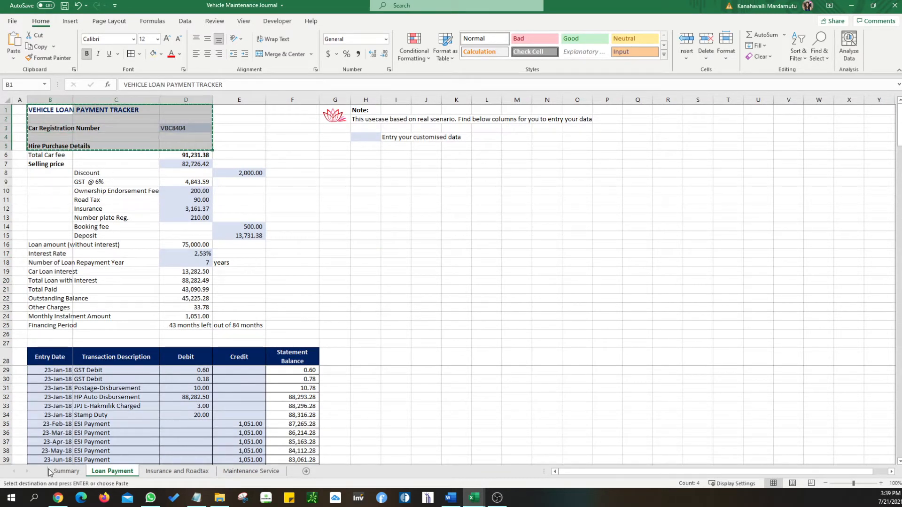
{"action": "left_click", "coordinate": [61, 471]}
{"action": "left_click", "coordinate": [46, 110]}
{"action": "key", "text": "ctrl+v"}
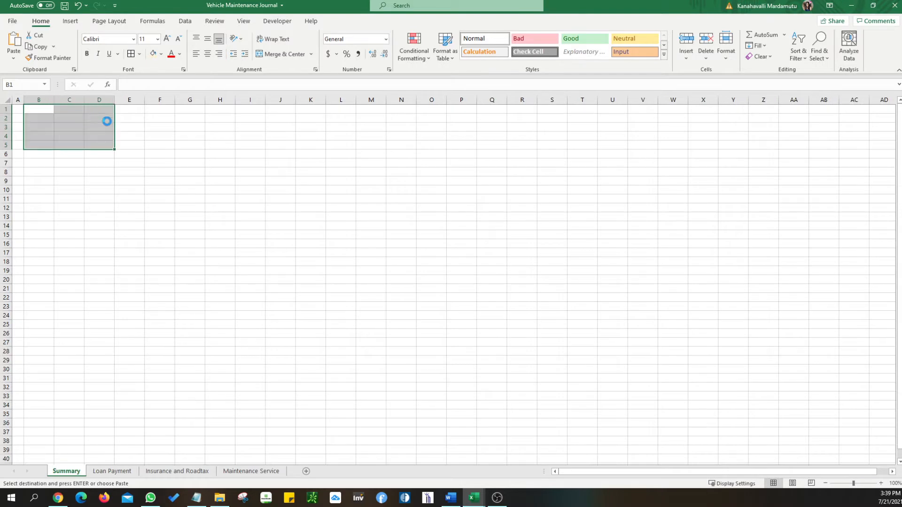
Widen columns A and C on the Summary sheet so the Car Registration Number label fits, using the Loan Payment layout as reference.
{"action": "left_click_drag", "start_coordinate": [24, 100], "coordinate": [28, 100]}
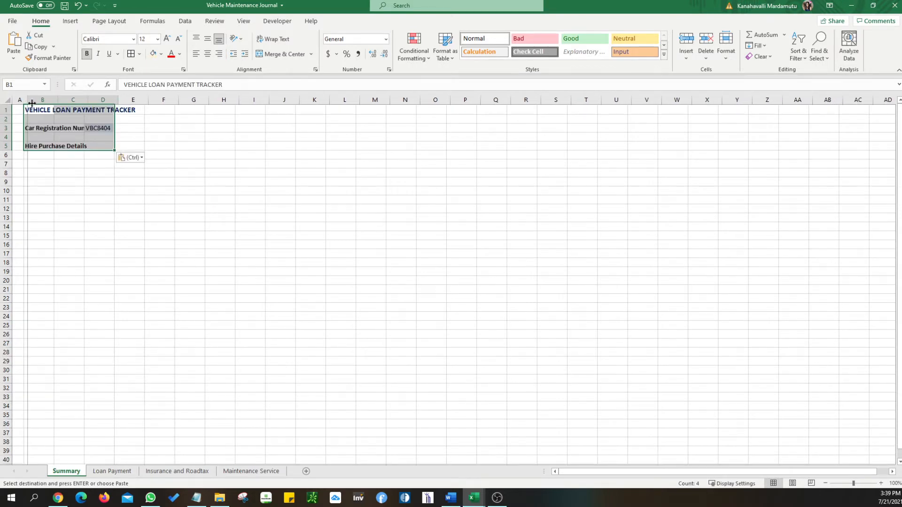
{"action": "left_click", "coordinate": [105, 245]}
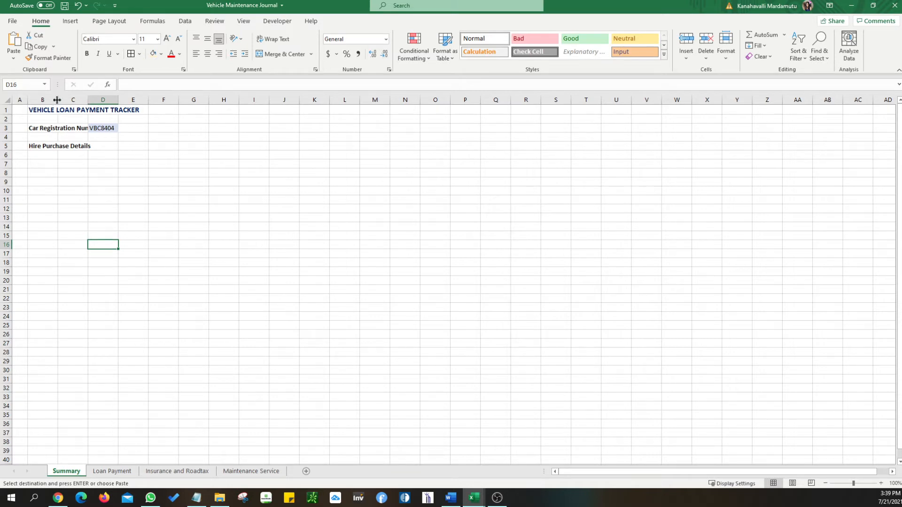
{"action": "left_click", "coordinate": [115, 472]}
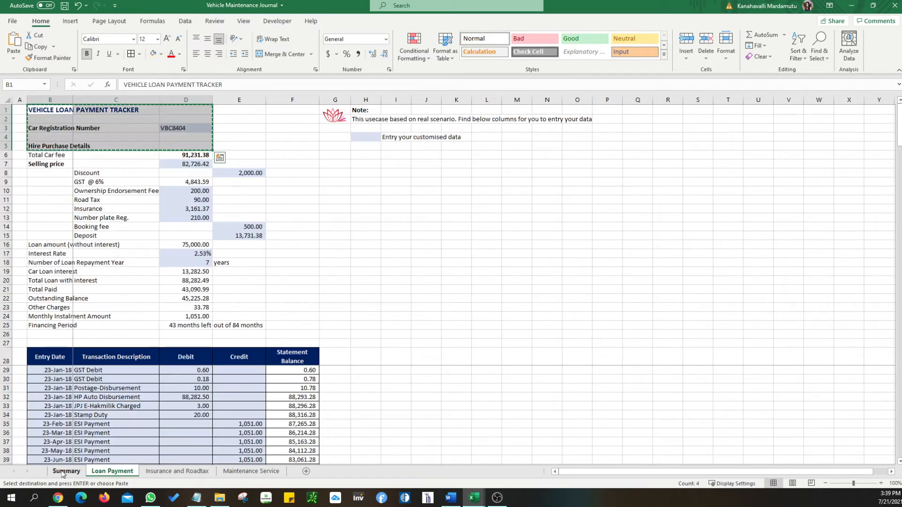
{"action": "left_click", "coordinate": [64, 472]}
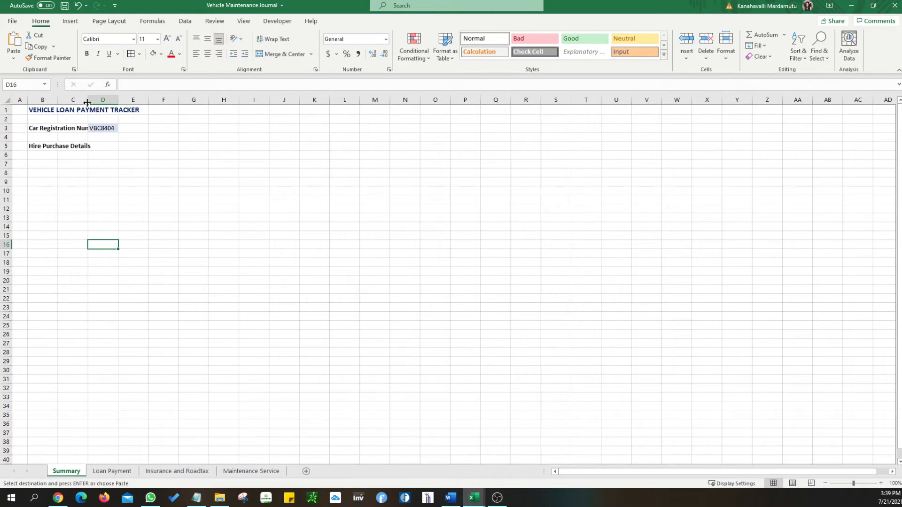
{"action": "left_click_drag", "start_coordinate": [87, 105], "coordinate": [145, 103]}
{"action": "left_click", "coordinate": [80, 228]}
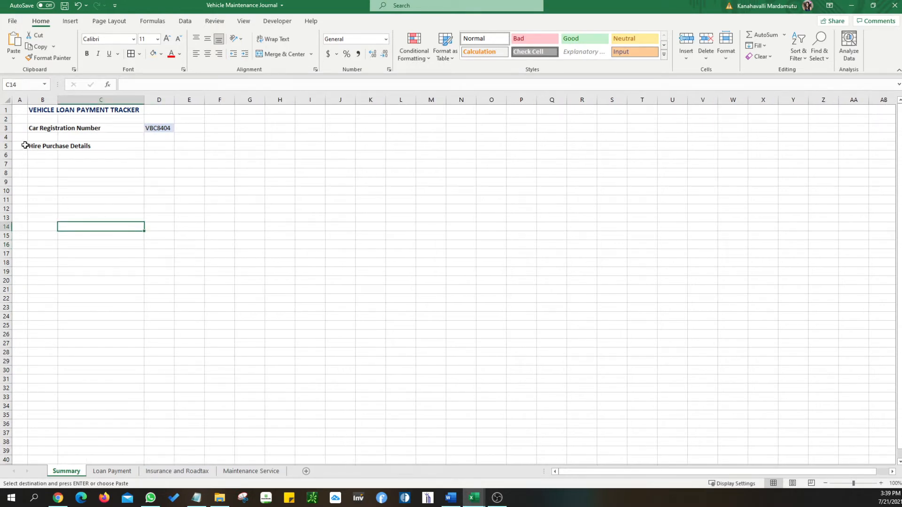
Replace the Hire Purchase Details heading in Summary cell B5 with "Expences summary".
{"action": "left_click", "coordinate": [44, 146]}
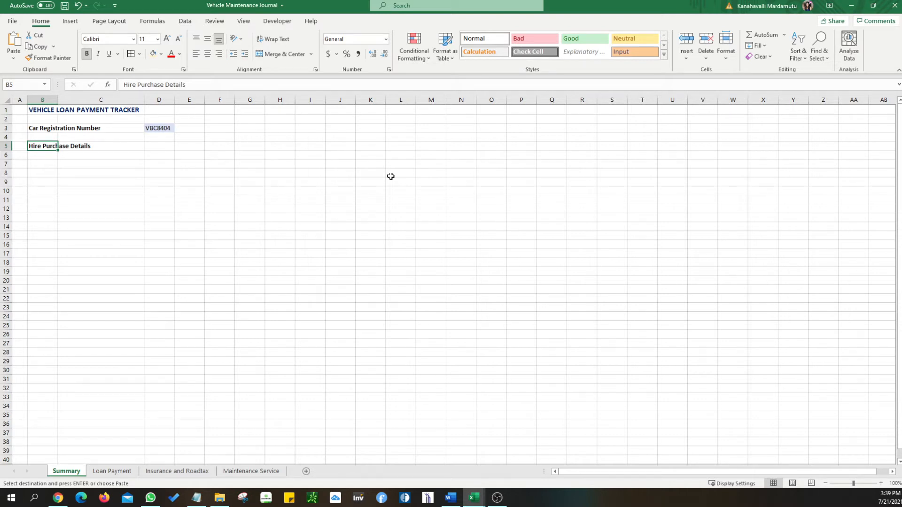
{"action": "type", "text": "Ex"}
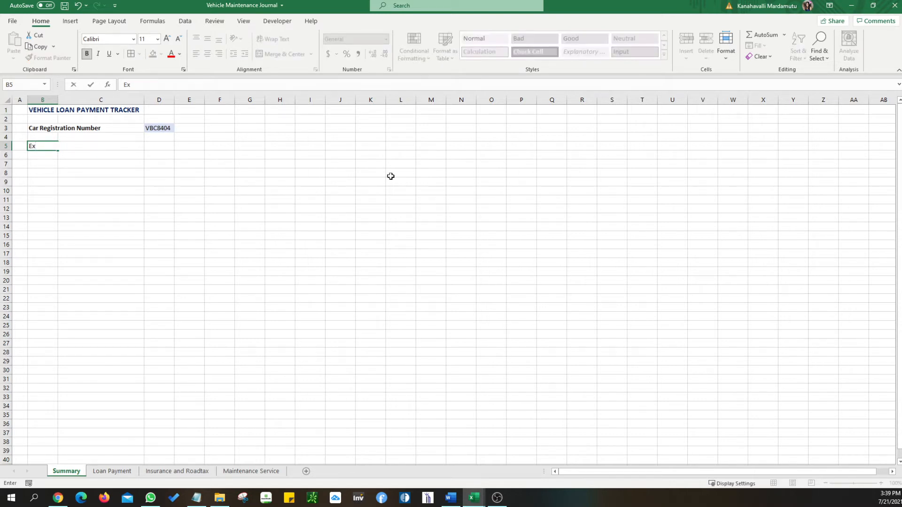
{"action": "type", "text": "pences summary"}
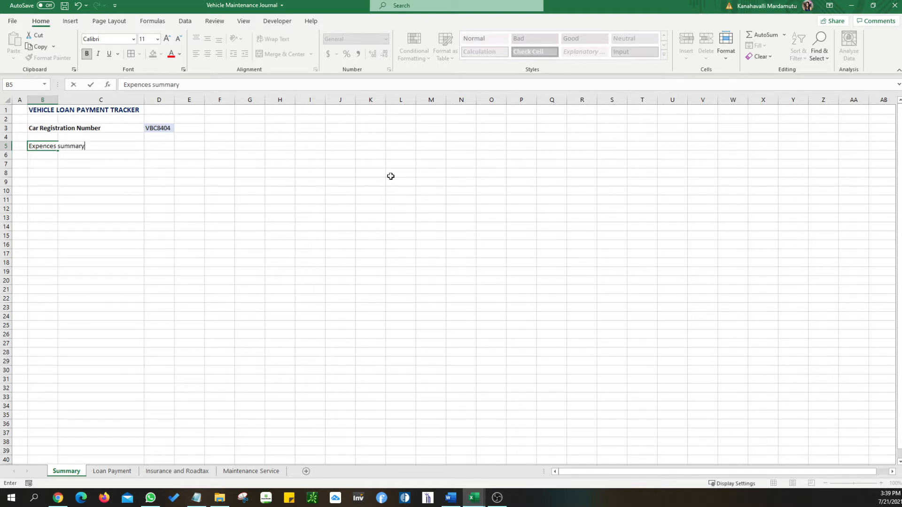
{"action": "key", "text": "Return"}
{"action": "key", "text": "Return"}
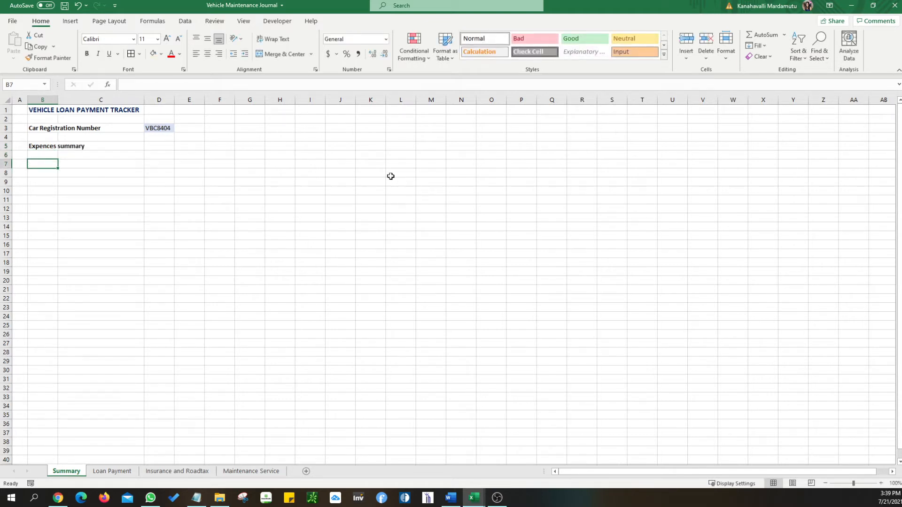
Rewrite the heading in Summary cell B5 as "Expense Summary".
{"action": "left_click", "coordinate": [47, 145]}
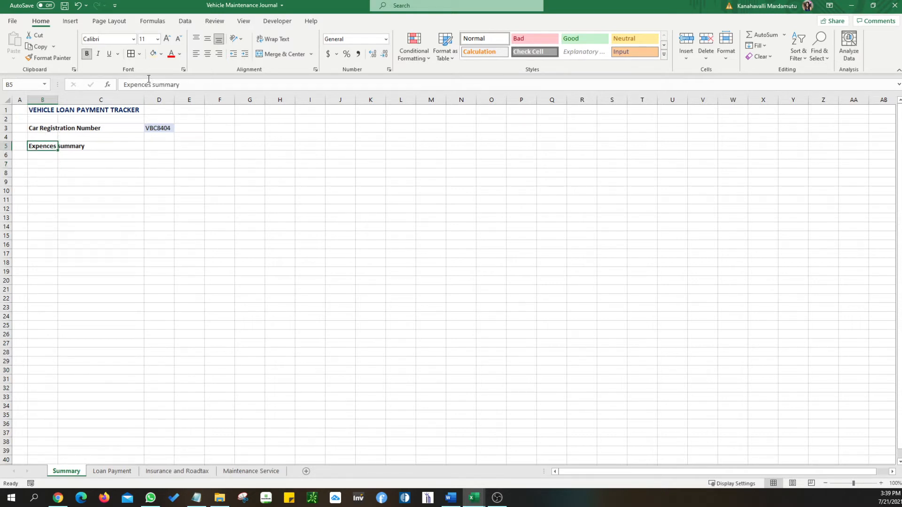
{"action": "left_click_drag", "start_coordinate": [187, 85], "coordinate": [122, 85]}
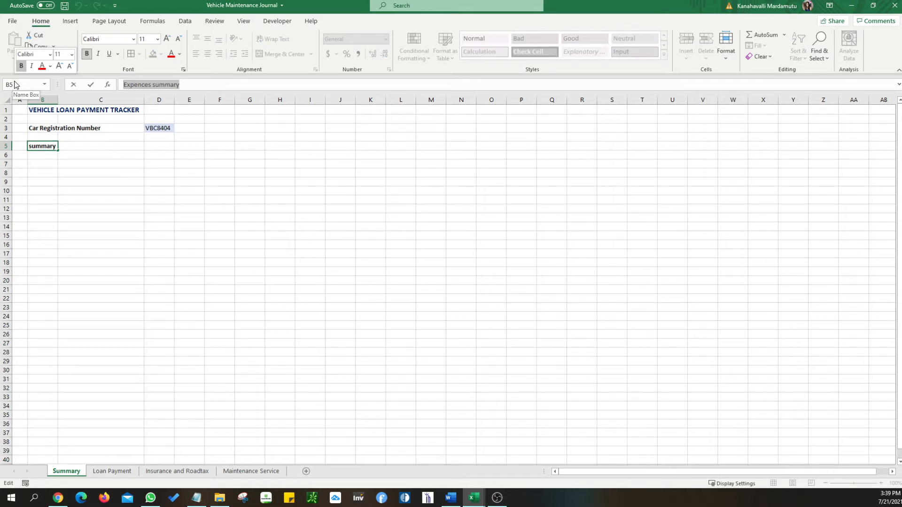
{"action": "type", "text": "Expense"}
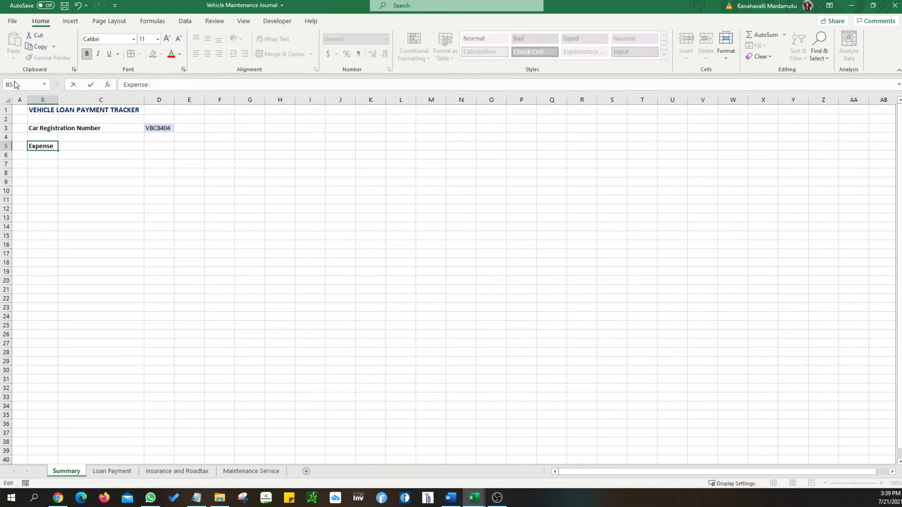
{"action": "type", "text": "Di"}
{"action": "key", "text": "BackSpace"}
{"action": "type", "text": "Summary"}
{"action": "key", "text": "Return"}
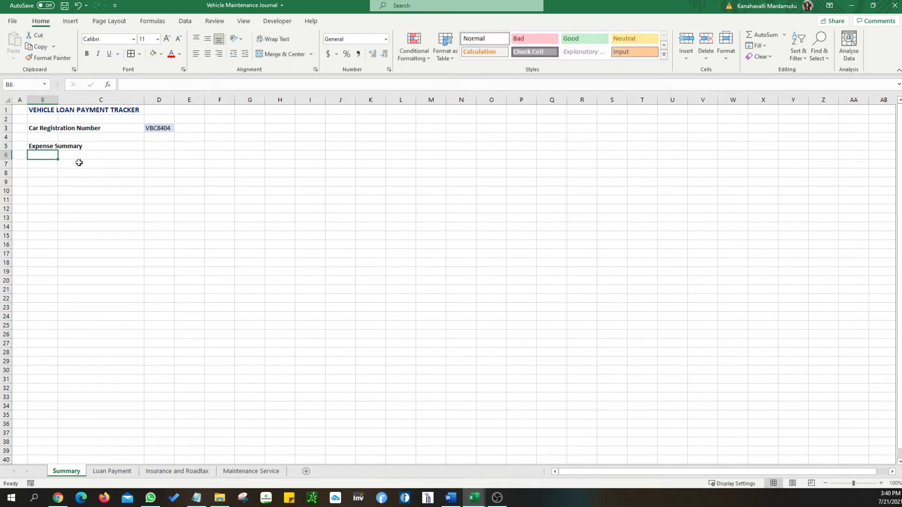
Inspect the Total Car fee formula in D6 on the Loan Payment sheet, then return to the Summary sheet.
{"action": "left_click", "coordinate": [49, 164]}
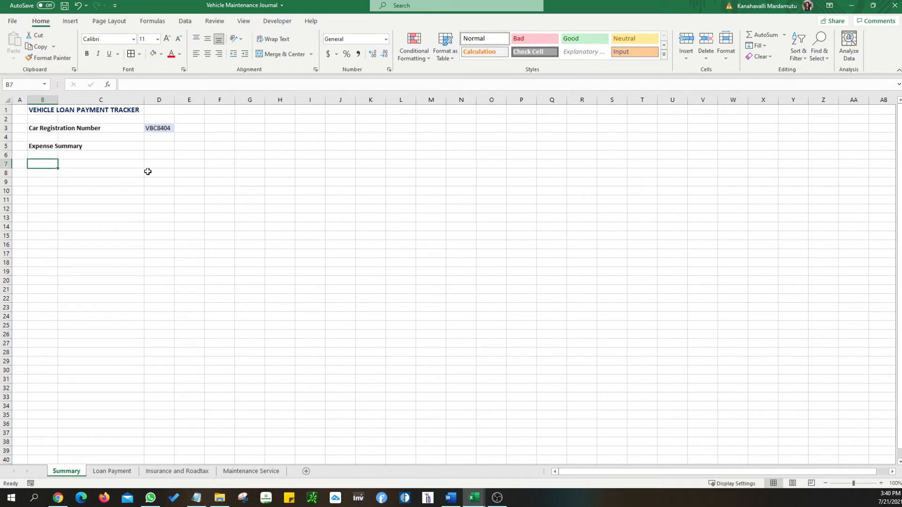
{"action": "left_click", "coordinate": [112, 473]}
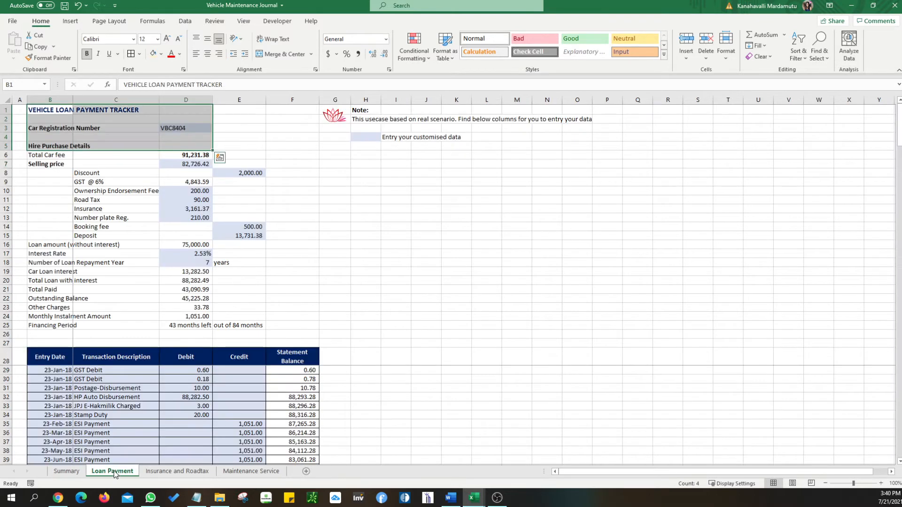
{"action": "left_click", "coordinate": [469, 291]}
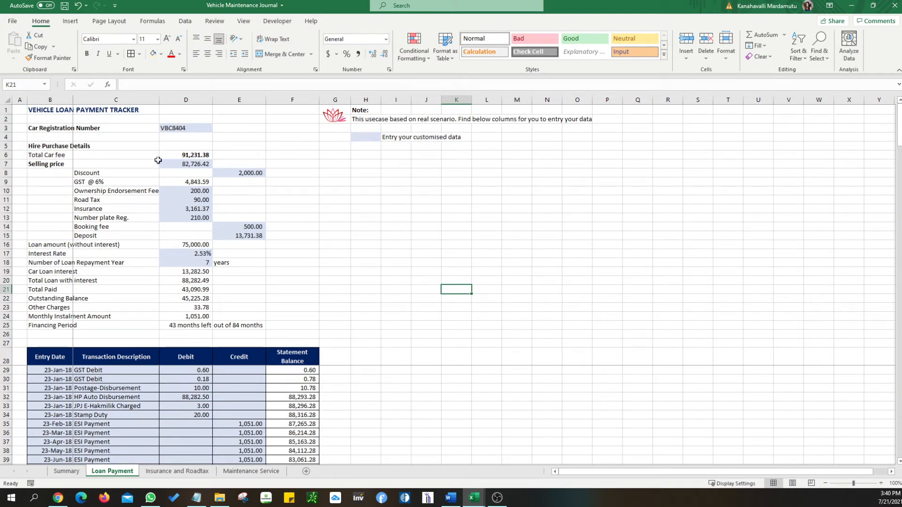
{"action": "left_click", "coordinate": [184, 156]}
{"action": "double_click", "coordinate": [185, 155]}
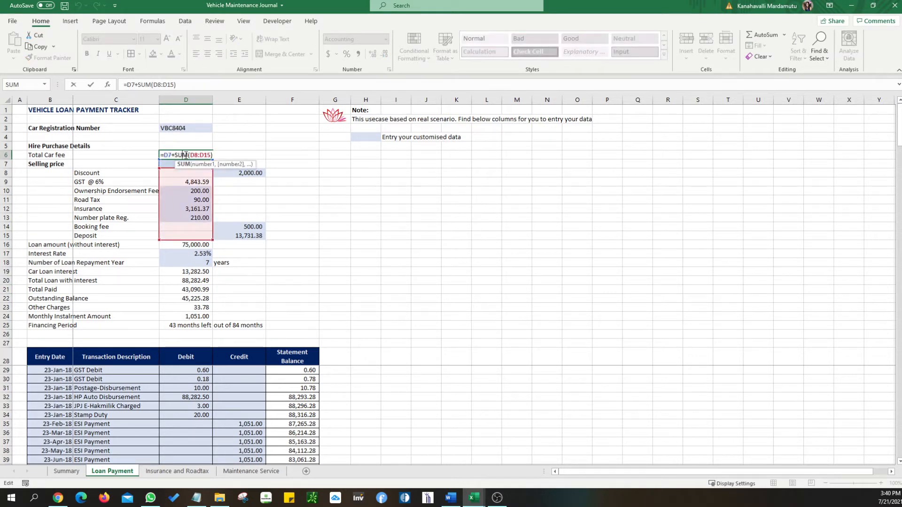
{"action": "left_click", "coordinate": [369, 288]}
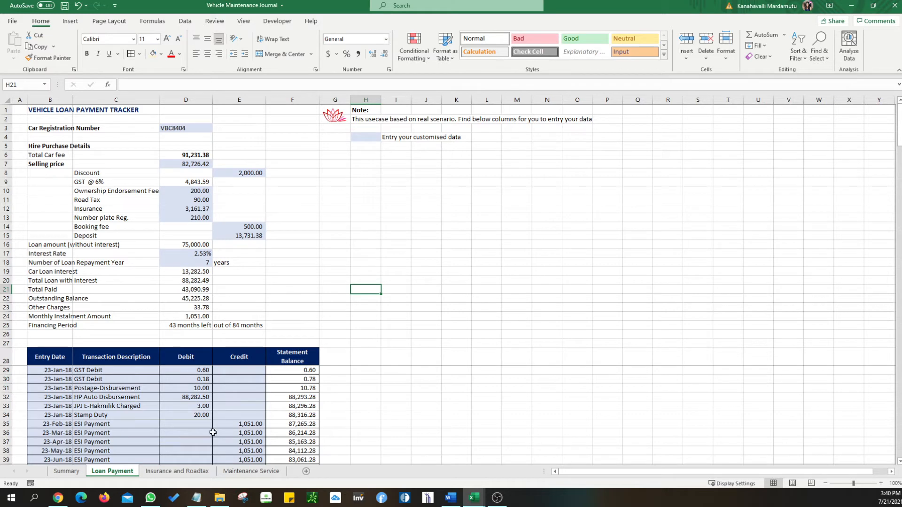
{"action": "left_click", "coordinate": [73, 472]}
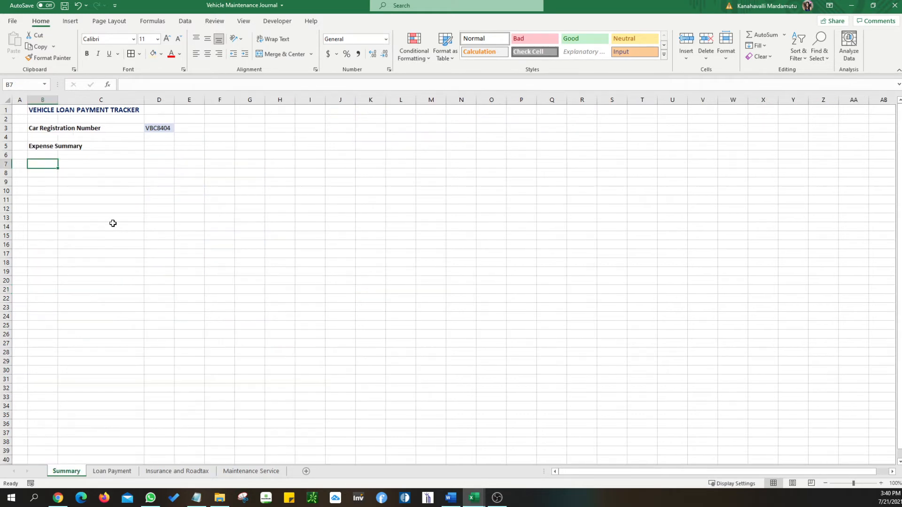
Copy the Total Car fee row B6:D6 from the Loan Payment sheet into row 7 of the Summary sheet.
{"action": "left_click", "coordinate": [113, 471]}
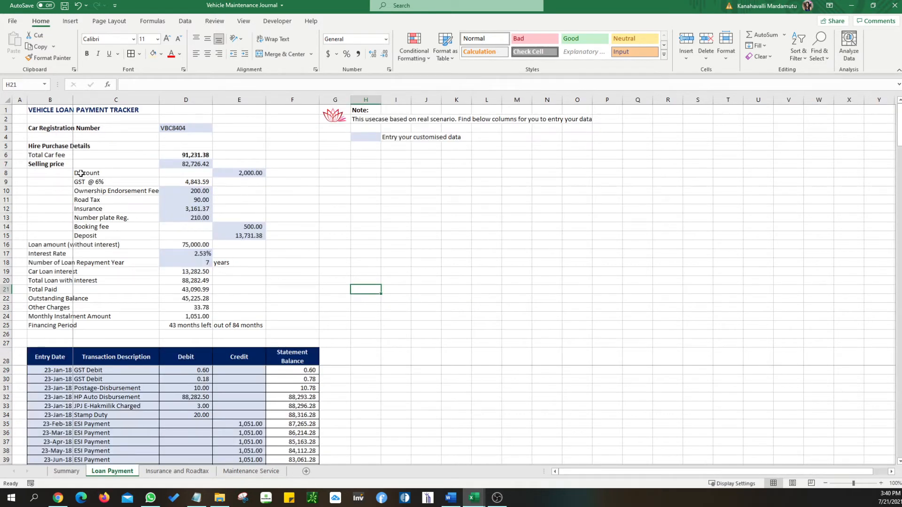
{"action": "left_click_drag", "start_coordinate": [45, 155], "coordinate": [188, 155]}
{"action": "key", "text": "ctrl+c"}
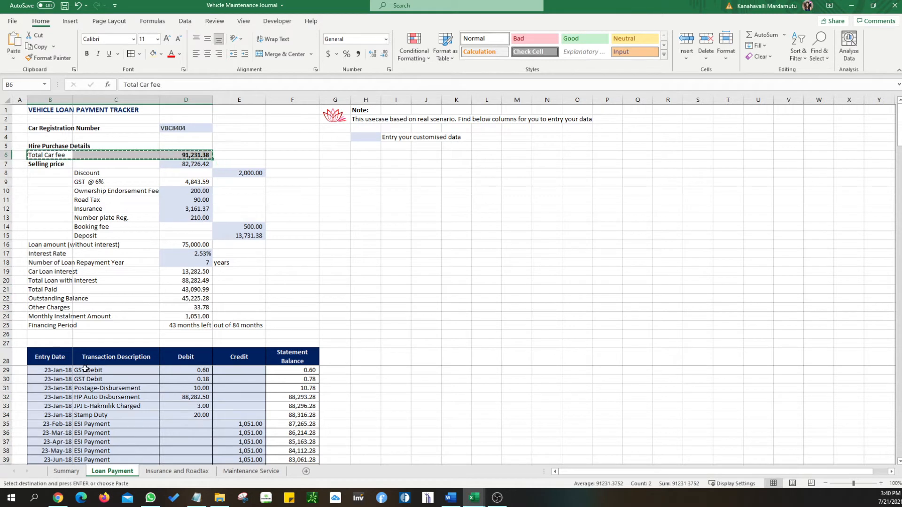
{"action": "left_click", "coordinate": [66, 471]}
{"action": "left_click", "coordinate": [53, 164]}
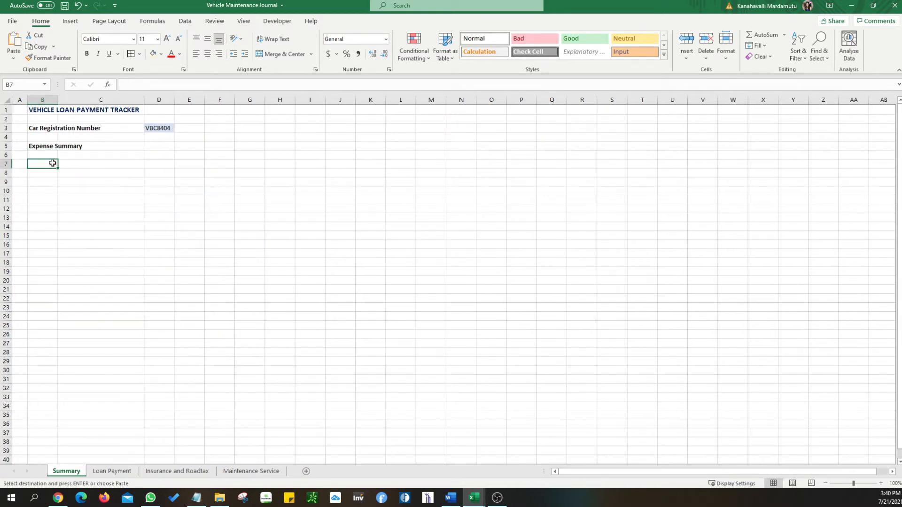
{"action": "key", "text": "ctrl+v"}
Link Summary cell D7 to the Total Car fee with ='Loan Payment'!D6 and save the workbook.
{"action": "left_click", "coordinate": [161, 164]}
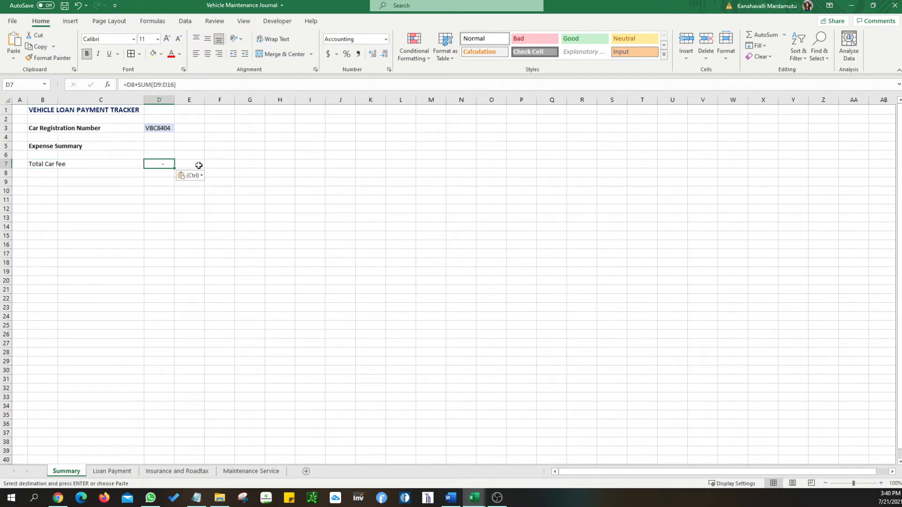
{"action": "type", "text": "="}
{"action": "left_click", "coordinate": [112, 471]}
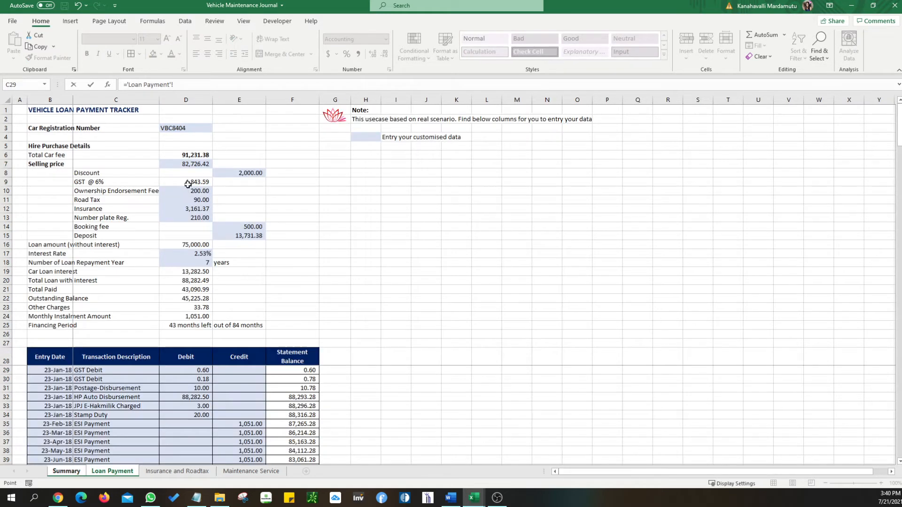
{"action": "left_click", "coordinate": [196, 156]}
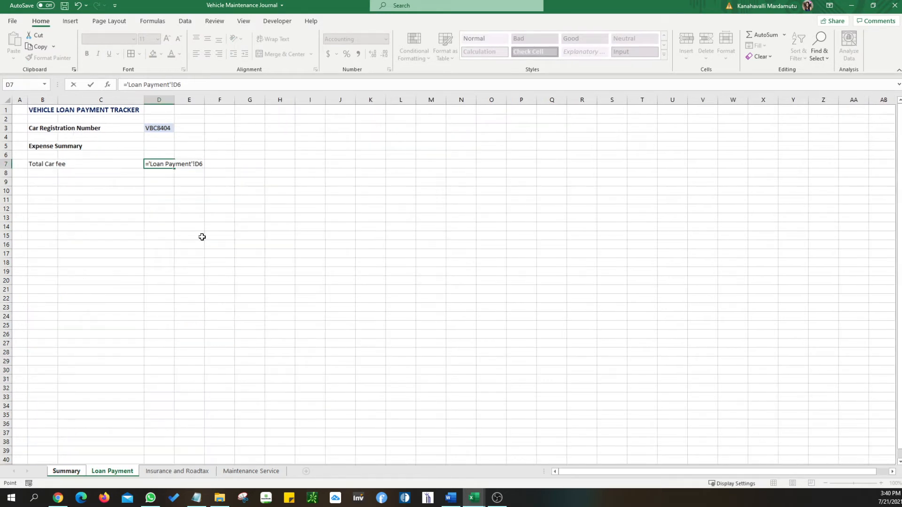
{"action": "key", "text": "Return"}
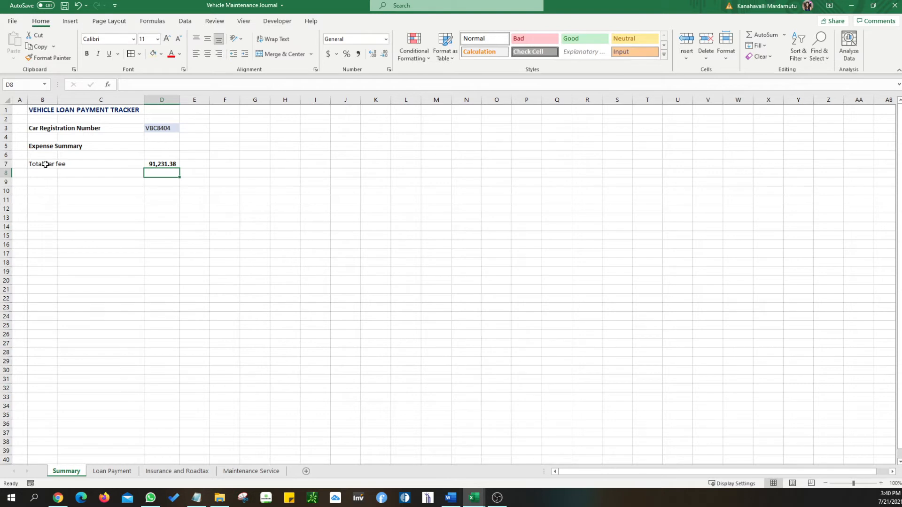
{"action": "key", "text": "ctrl+s"}
Copy the Car Loan interest row B19:D19 from the Loan Payment sheet into row 8 of the Summary sheet.
{"action": "left_click", "coordinate": [124, 472]}
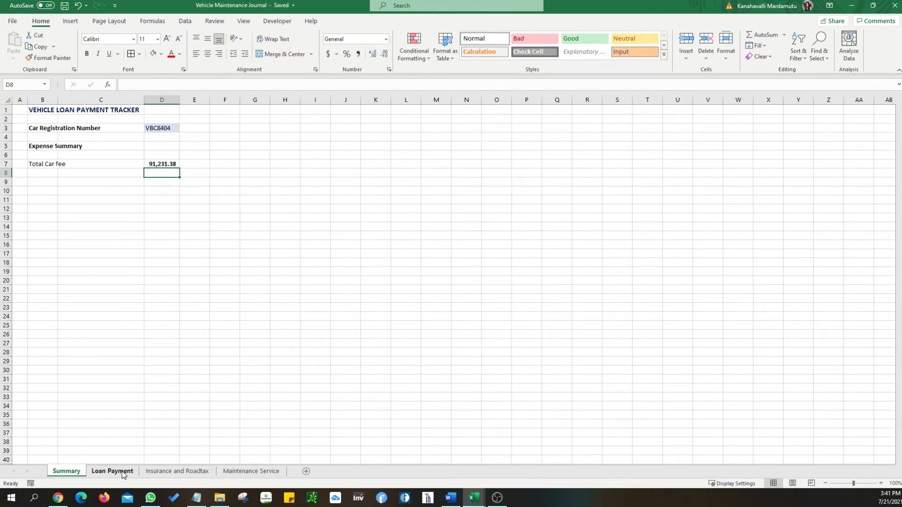
{"action": "left_click", "coordinate": [391, 289]}
{"action": "left_click_drag", "start_coordinate": [50, 274], "coordinate": [189, 275]}
{"action": "key", "text": "ctrl+c"}
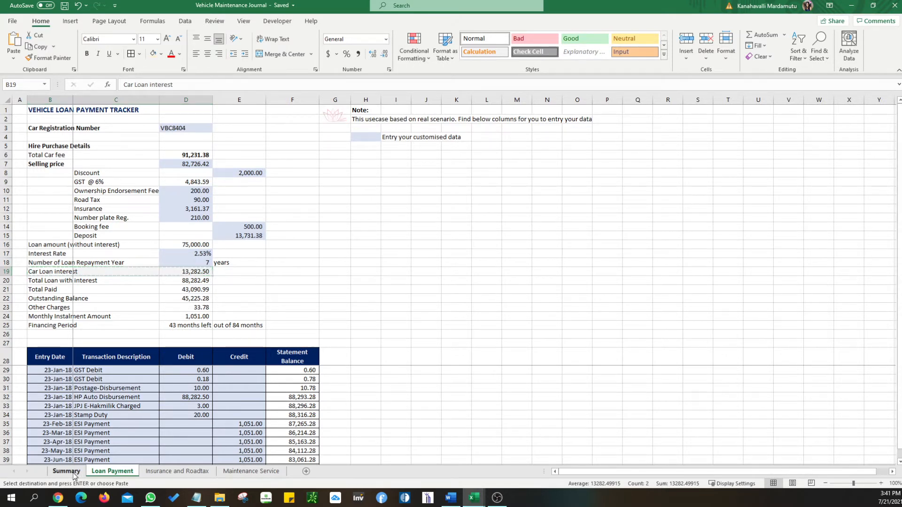
{"action": "left_click", "coordinate": [71, 472]}
{"action": "left_click", "coordinate": [42, 172]}
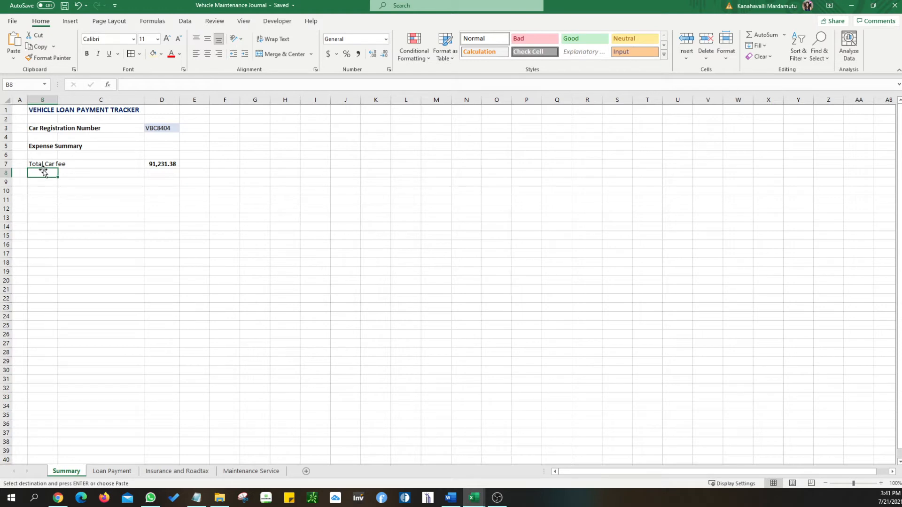
{"action": "key", "text": "ctrl+v"}
Link Summary cell D8 to the Car Loan interest with ='Loan Payment'!D19.
{"action": "left_click", "coordinate": [160, 174]}
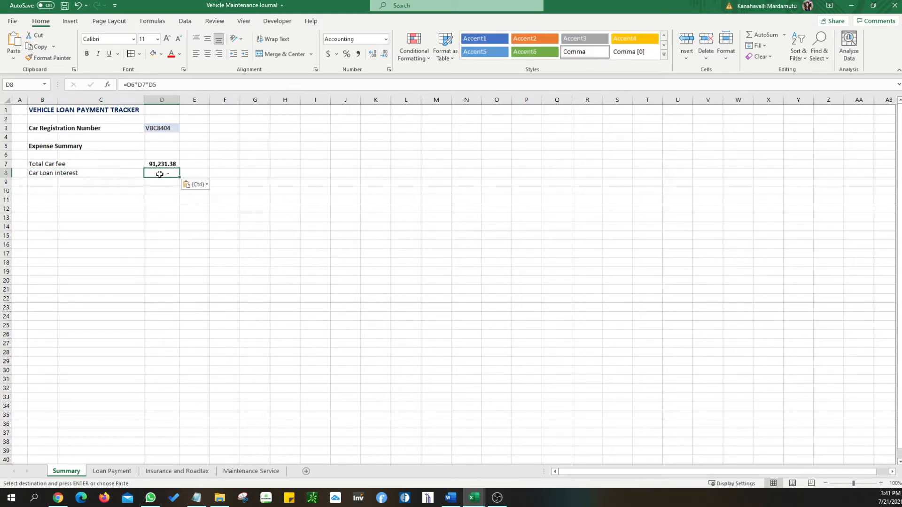
{"action": "type", "text": "="}
{"action": "left_click", "coordinate": [113, 471]}
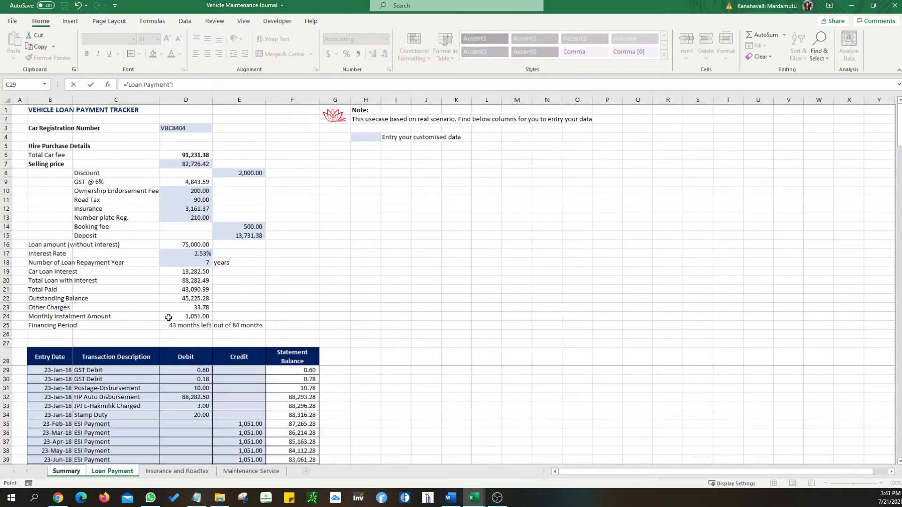
{"action": "left_click", "coordinate": [196, 272]}
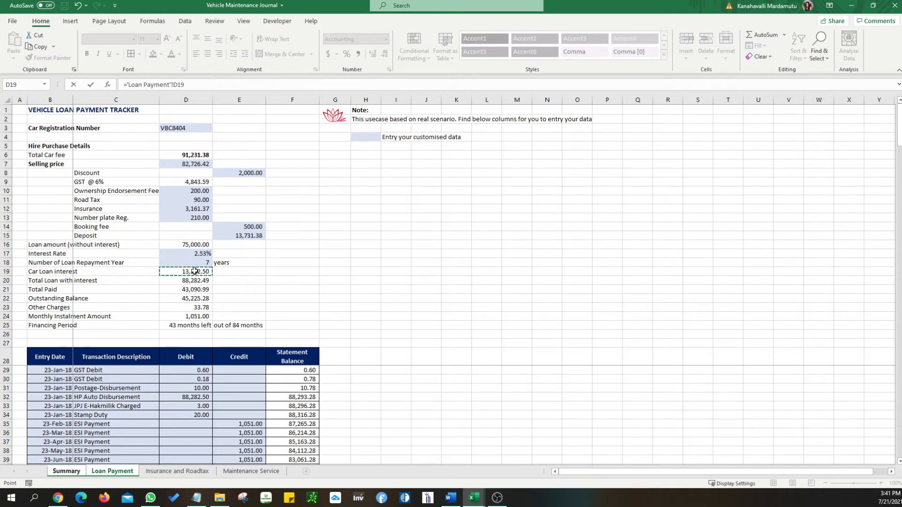
{"action": "key", "text": "Return"}
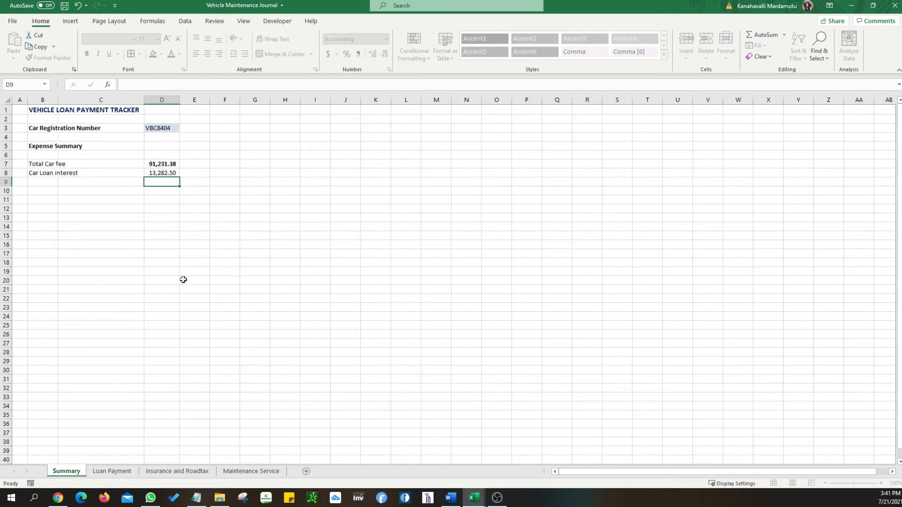
Enter "7 years" in cell E8 beside the Car Loan interest amount and check it against the Loan Payment sheet.
{"action": "left_click", "coordinate": [196, 173]}
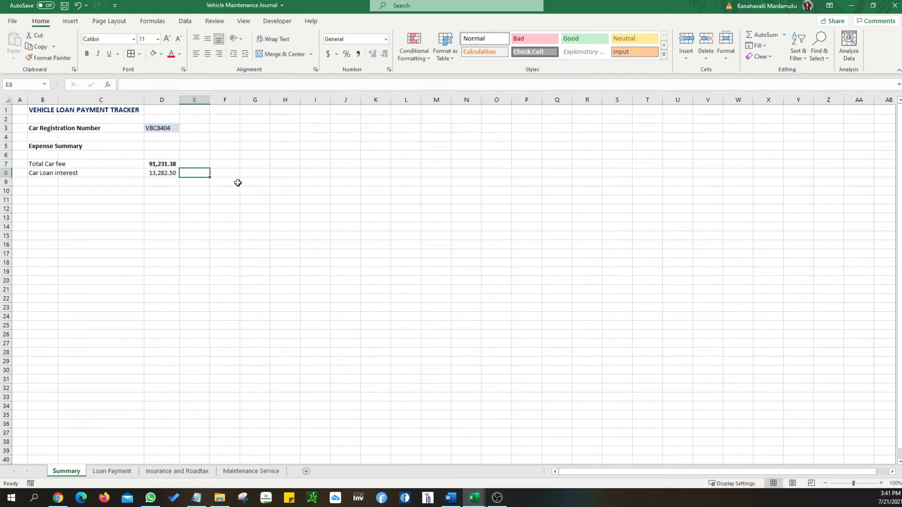
{"action": "type", "text": "7 years"}
{"action": "key", "text": "Return"}
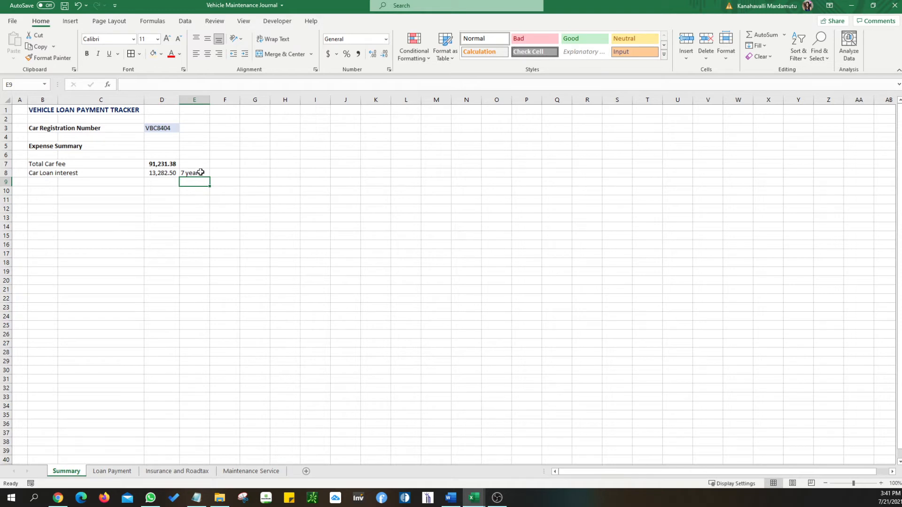
{"action": "left_click", "coordinate": [123, 472]}
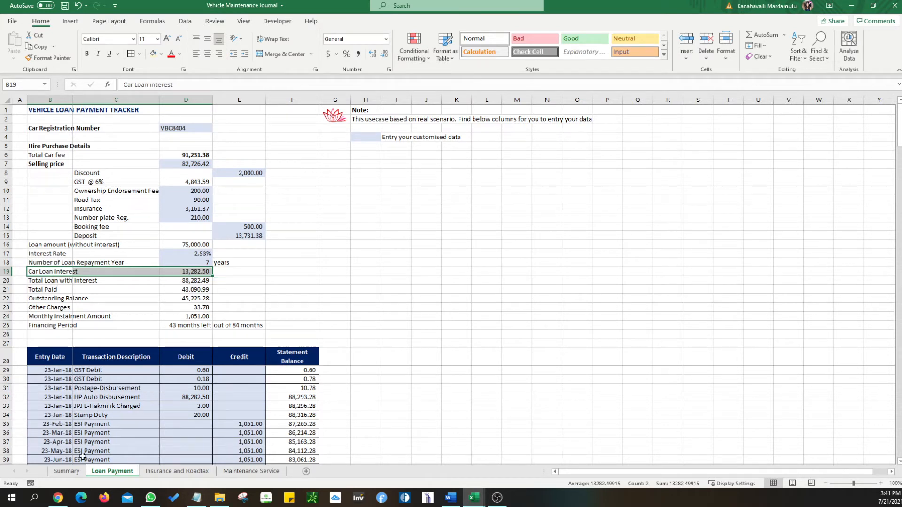
{"action": "left_click", "coordinate": [72, 477]}
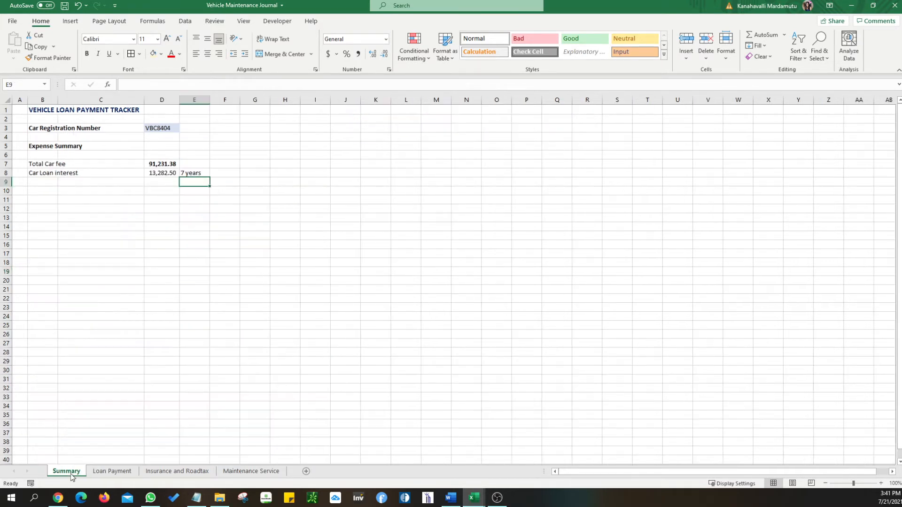
{"action": "left_click", "coordinate": [272, 252]}
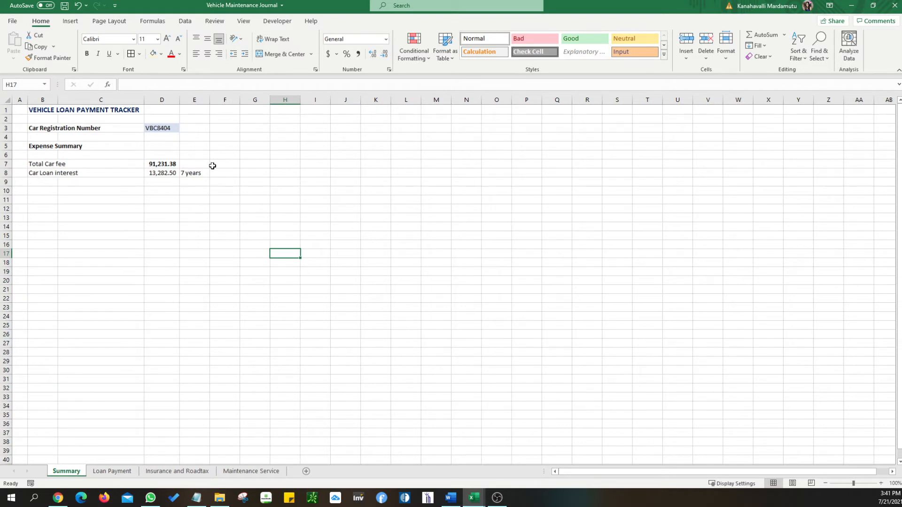
Copy the "7 years" entry from E8 into E7 beside the Total Car fee.
{"action": "left_click", "coordinate": [200, 173]}
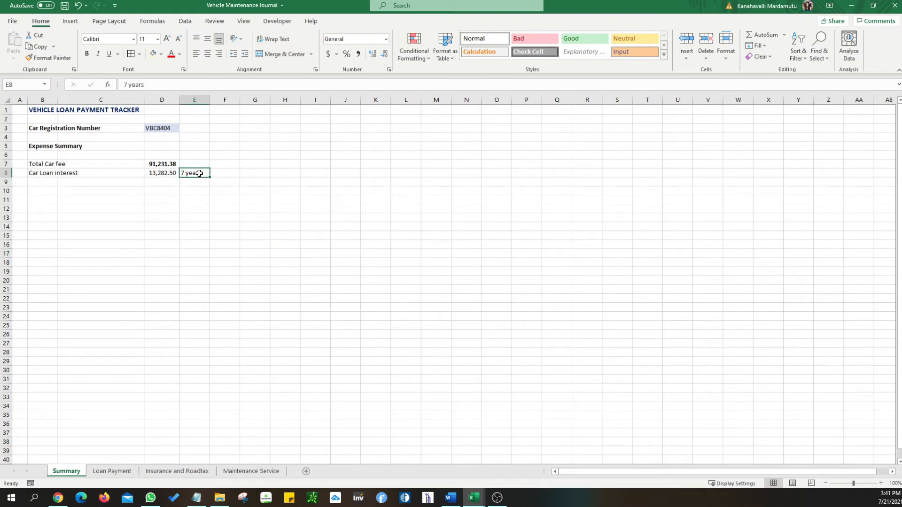
{"action": "key", "text": "ctrl+c"}
{"action": "left_click", "coordinate": [206, 167]}
{"action": "key", "text": "ctrl+v"}
{"action": "key", "text": "Escape"}
{"action": "left_click", "coordinate": [217, 217]}
Enter the label "Insurance and Roadtax todate" in cell B9 of the Summary sheet.
{"action": "left_click", "coordinate": [54, 182]}
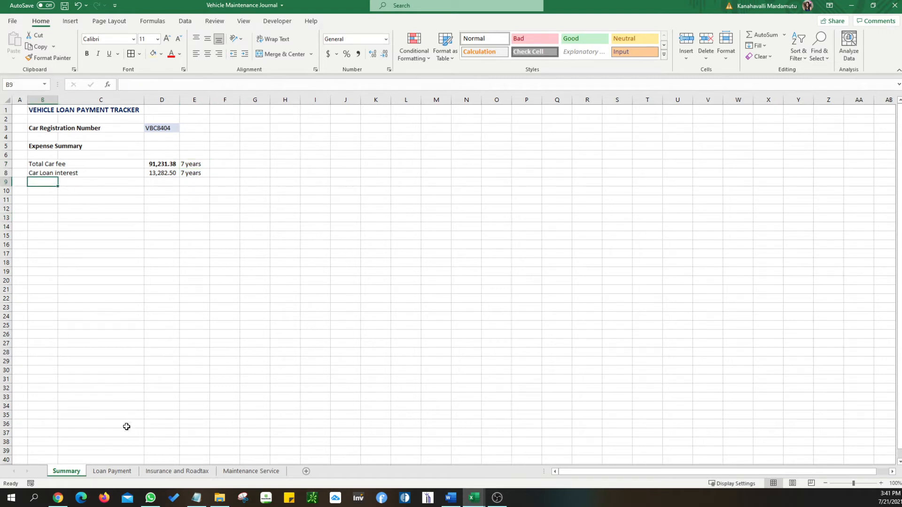
{"action": "type", "text": "Insurance and Roadtax to D"}
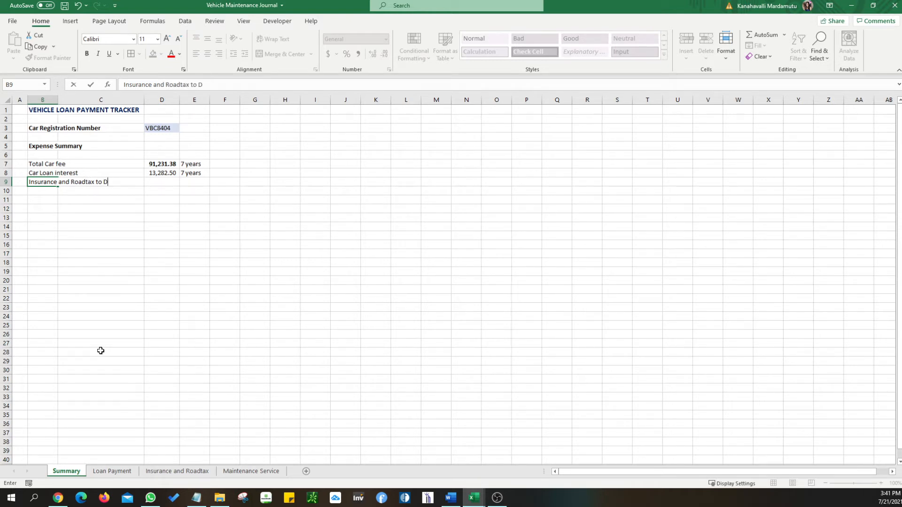
{"action": "key", "text": "BackSpace"}
{"action": "key", "text": "BackSpace"}
{"action": "key", "text": "BackSpace"}
{"action": "key", "text": "Return"}
Link Summary cell D9 to the total paid for insurance and roadtax with ='Insurance and Roadtax'!D5.
{"action": "left_click", "coordinate": [162, 182]}
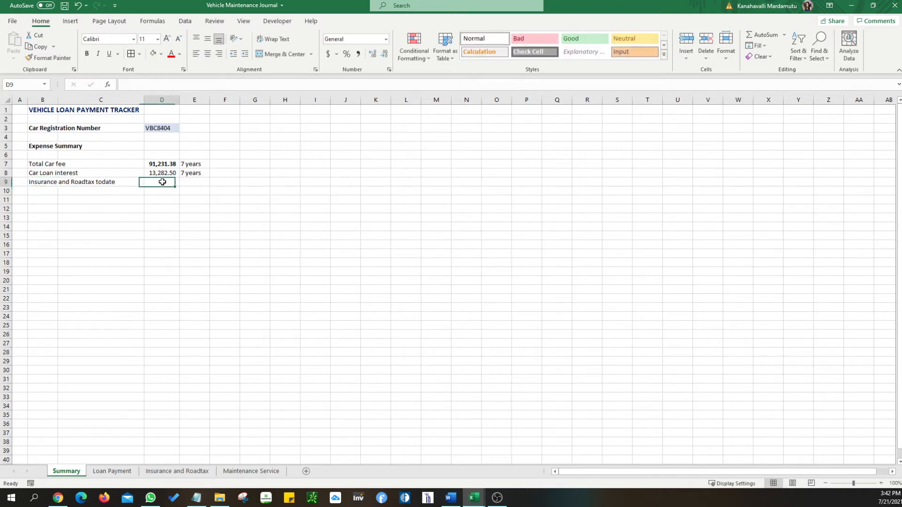
{"action": "type", "text": "="}
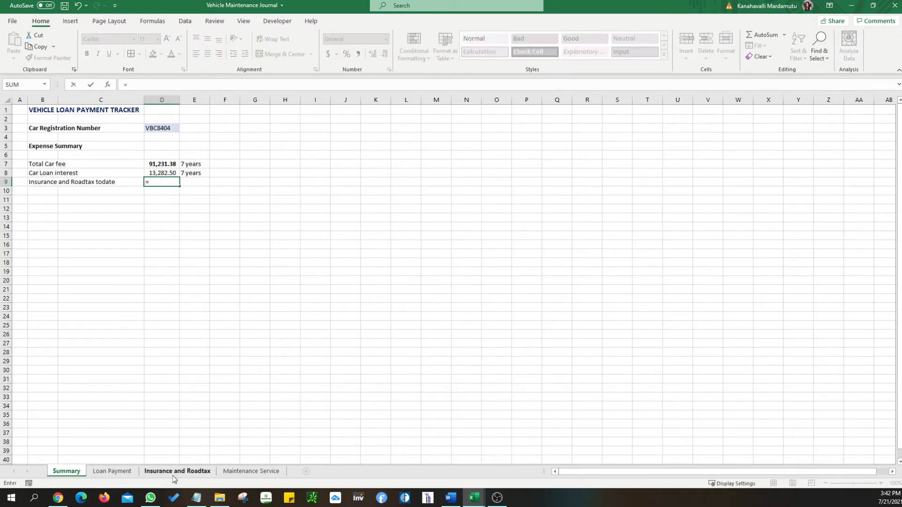
{"action": "left_click", "coordinate": [175, 471]}
{"action": "left_click", "coordinate": [238, 147]}
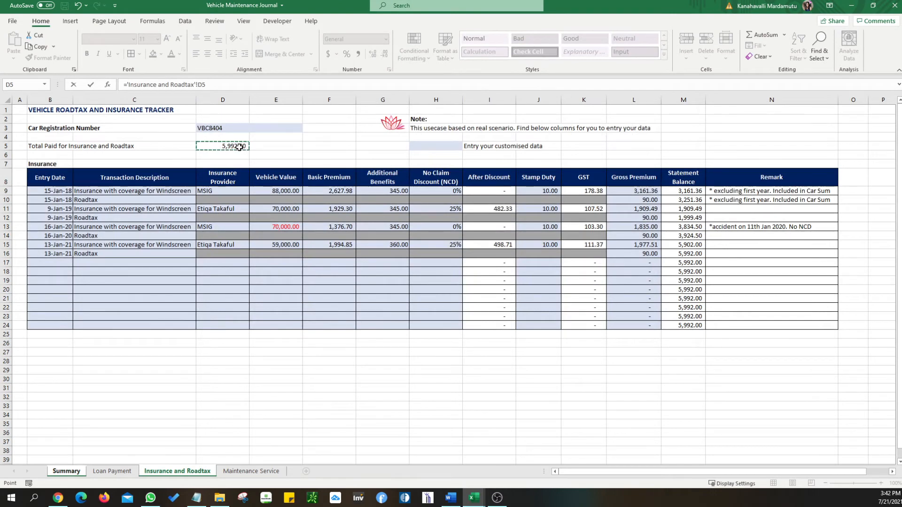
{"action": "key", "text": "Return"}
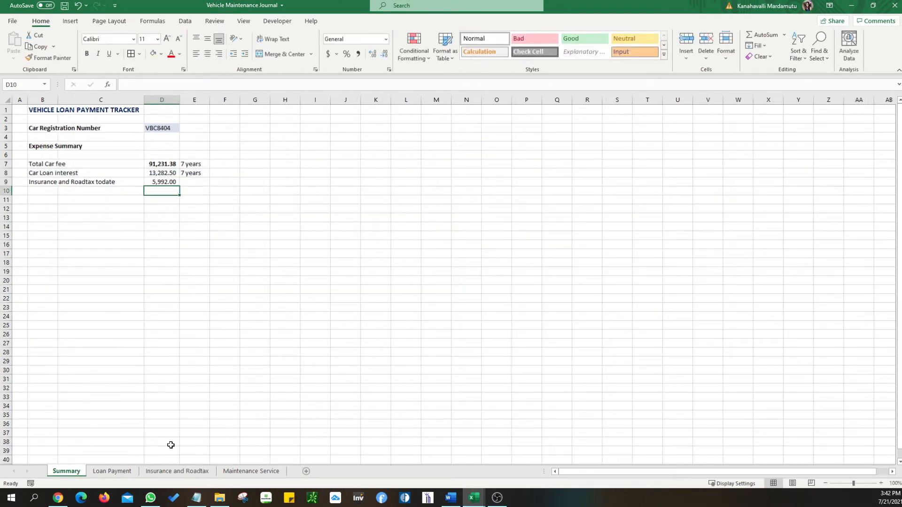
Check the period covered on the Insurance and Roadtax sheet and enter "4 years" in Summary cell E9.
{"action": "left_click", "coordinate": [191, 471]}
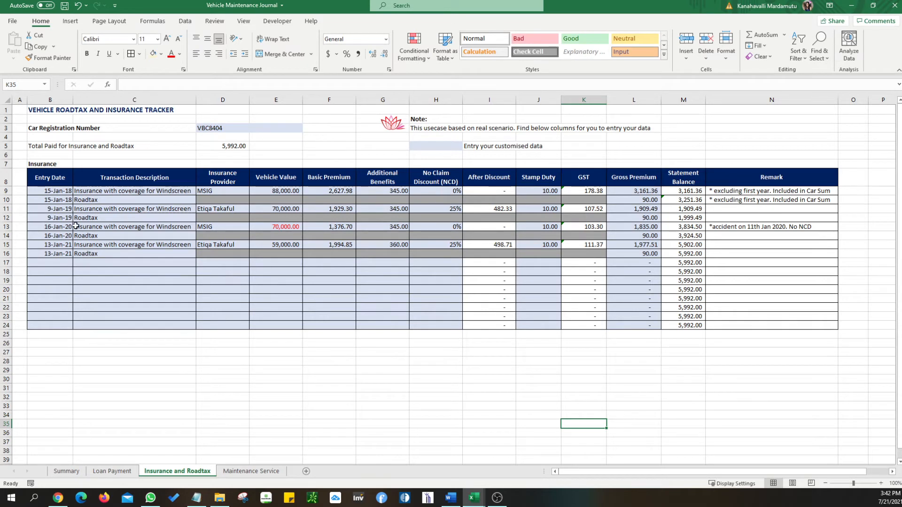
{"action": "left_click", "coordinate": [105, 472]}
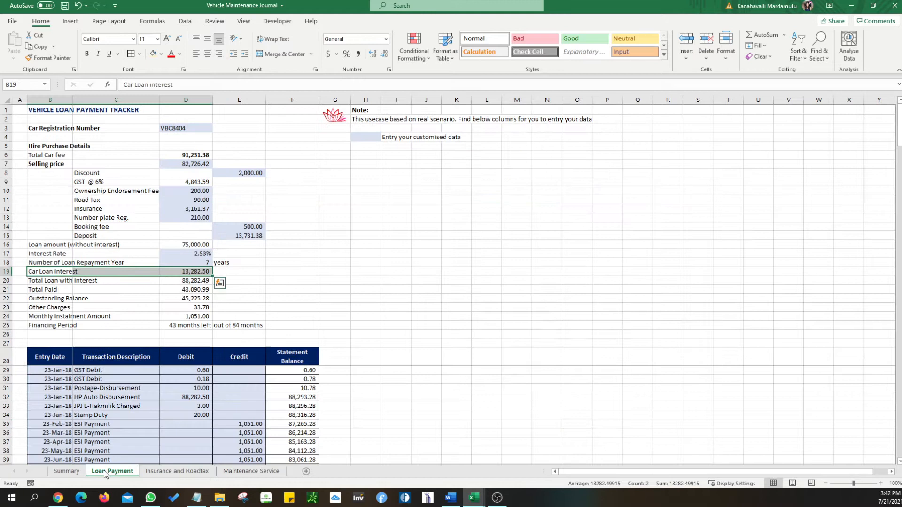
{"action": "left_click", "coordinate": [67, 472]}
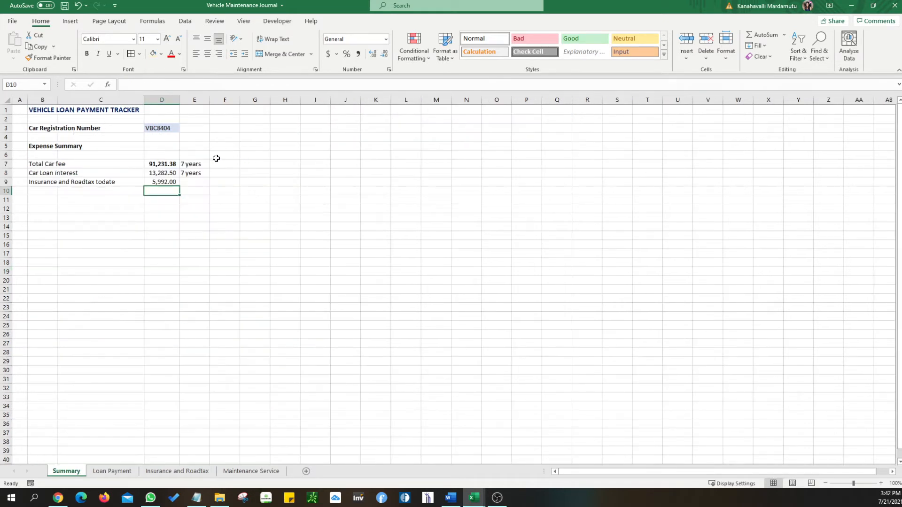
{"action": "left_click", "coordinate": [204, 182]}
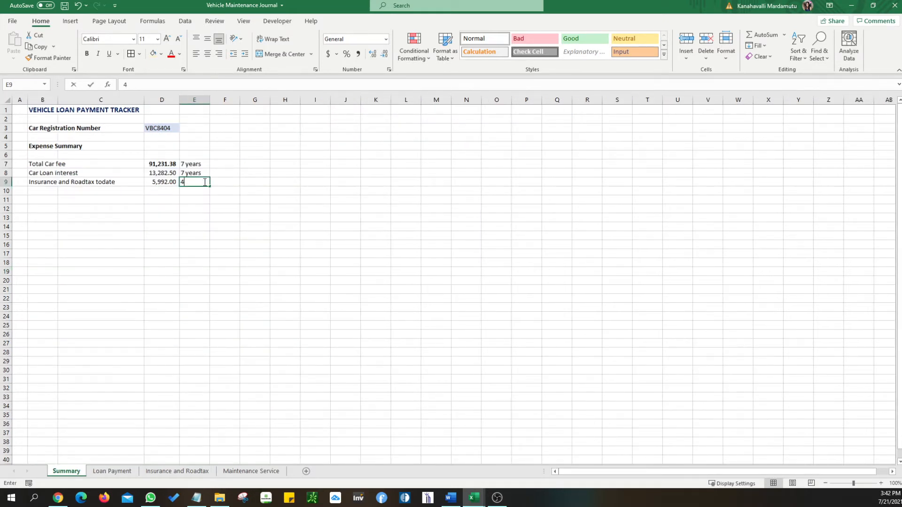
{"action": "type", "text": "4 years"}
{"action": "key", "text": "Return"}
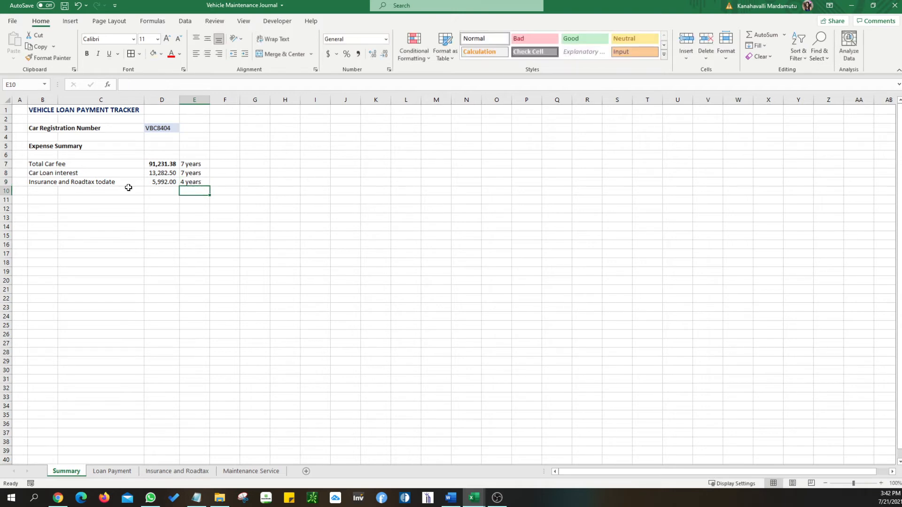
Enter the label "Maintenance & Service Fee" in cell B10 of the Summary sheet.
{"action": "left_click", "coordinate": [37, 190]}
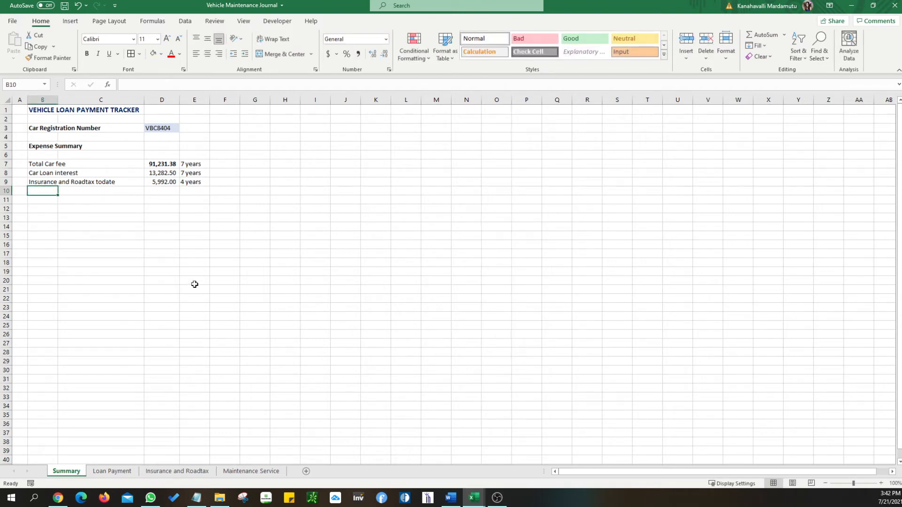
{"action": "type", "text": "Mai"}
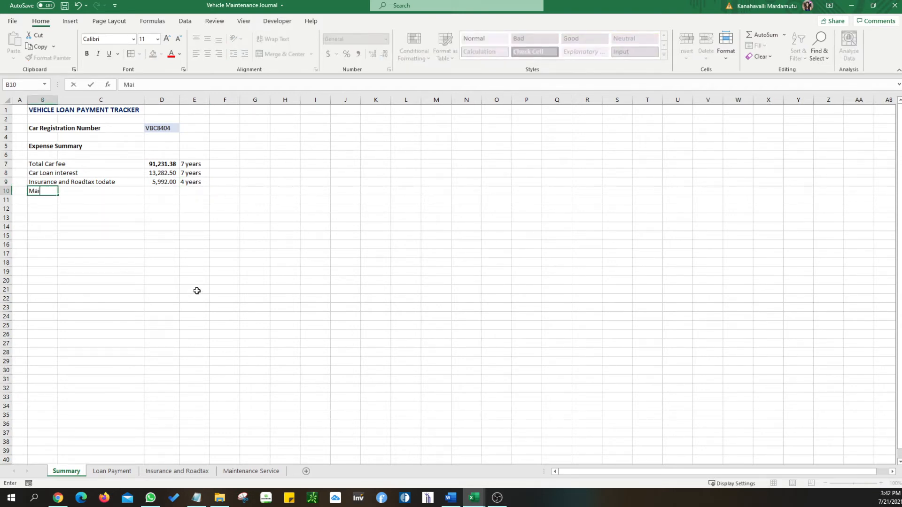
{"action": "type", "text": "tenance & Service Fee"}
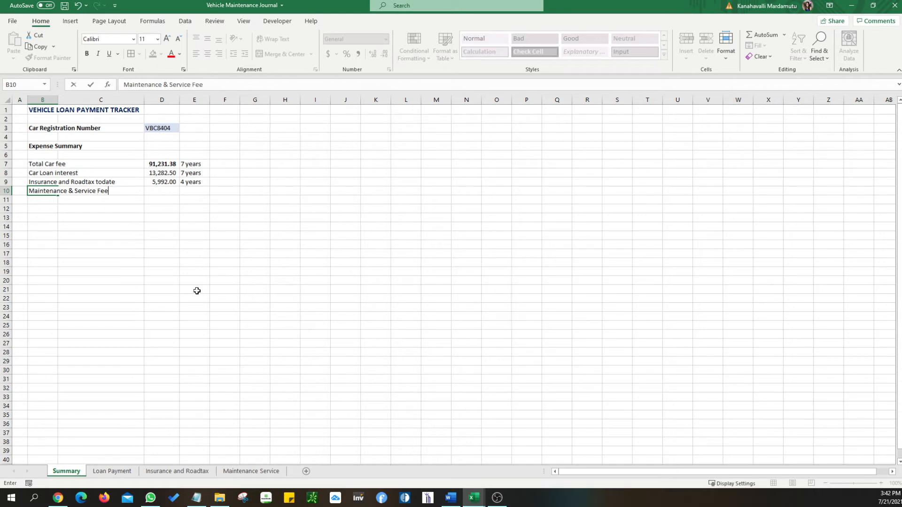
{"action": "key", "text": "Tab"}
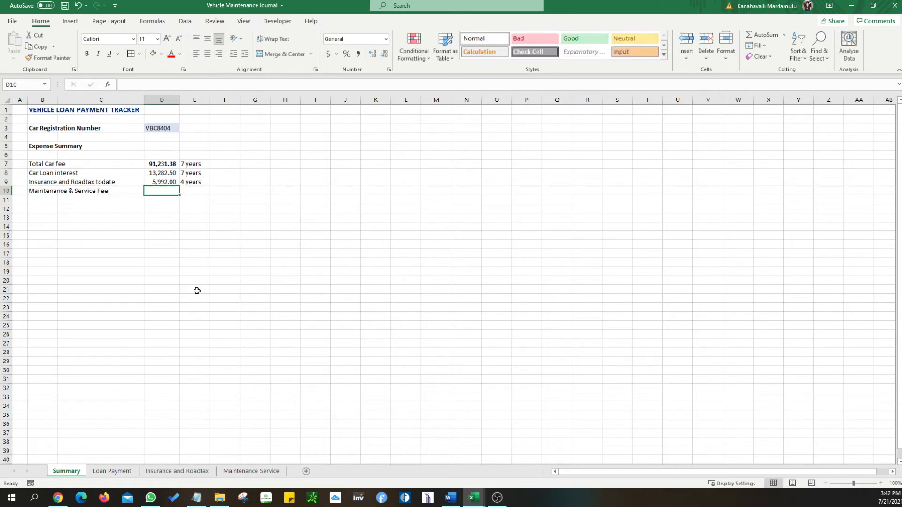
Link Summary cell D10 to the total paid for maintenance with ='Maintenance Service'!D5.
{"action": "type", "text": "="}
{"action": "left_click", "coordinate": [239, 471]}
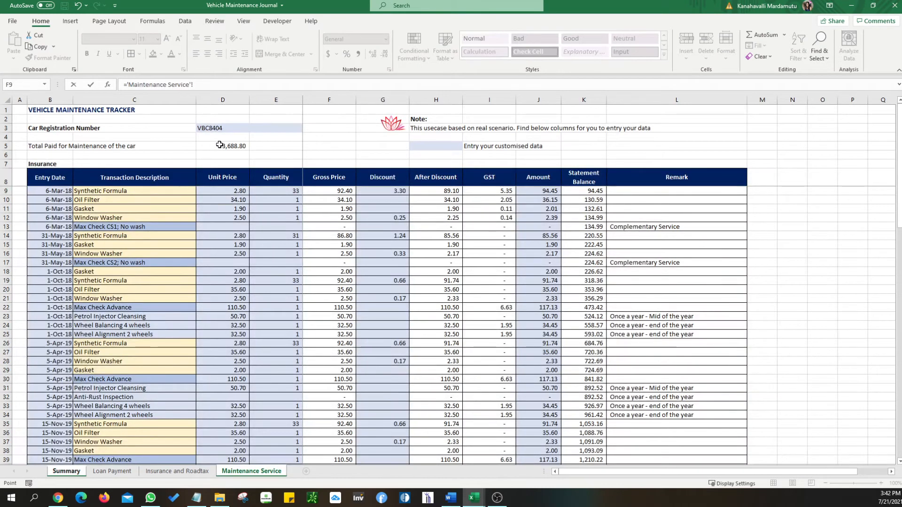
{"action": "left_click", "coordinate": [220, 146]}
{"action": "key", "text": "Return"}
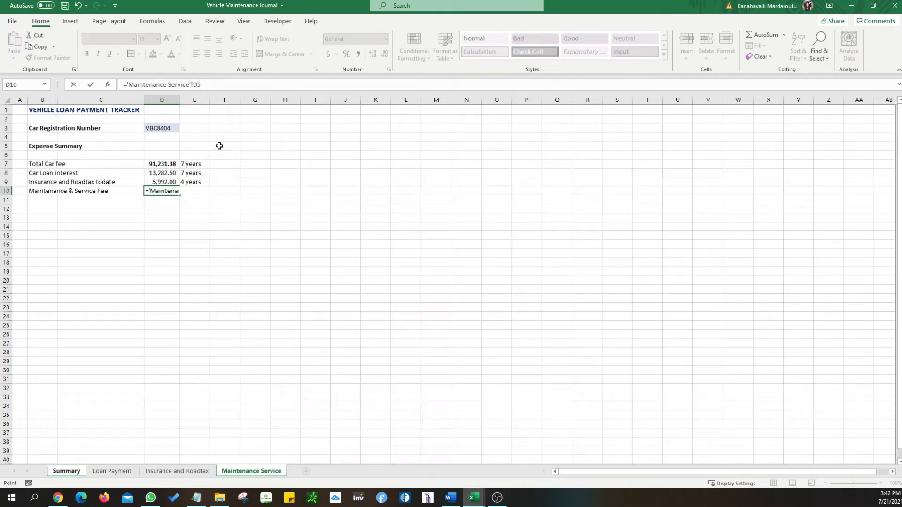
Enter "4 years" in cell E10 beside the maintenance amount and save the workbook.
{"action": "left_click", "coordinate": [194, 190]}
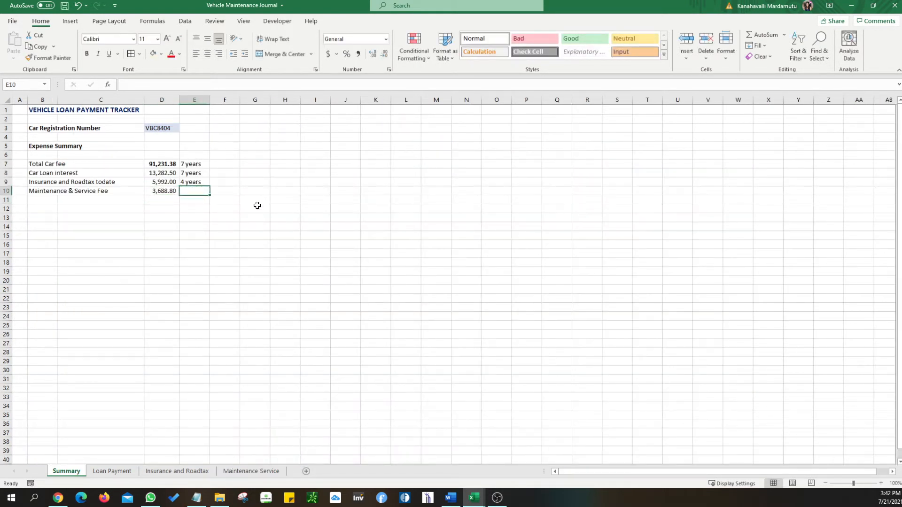
{"action": "type", "text": "4 years"}
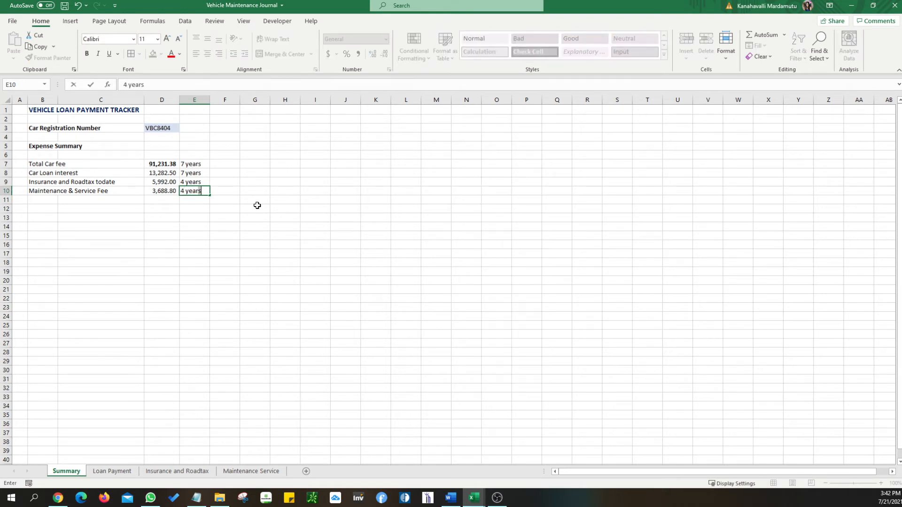
{"action": "key", "text": "Return"}
{"action": "left_click", "coordinate": [245, 237]}
{"action": "left_click", "coordinate": [64, 5]}
Append "todate" to the Maintenance & Service Fee label in cell B10.
{"action": "left_click", "coordinate": [116, 190]}
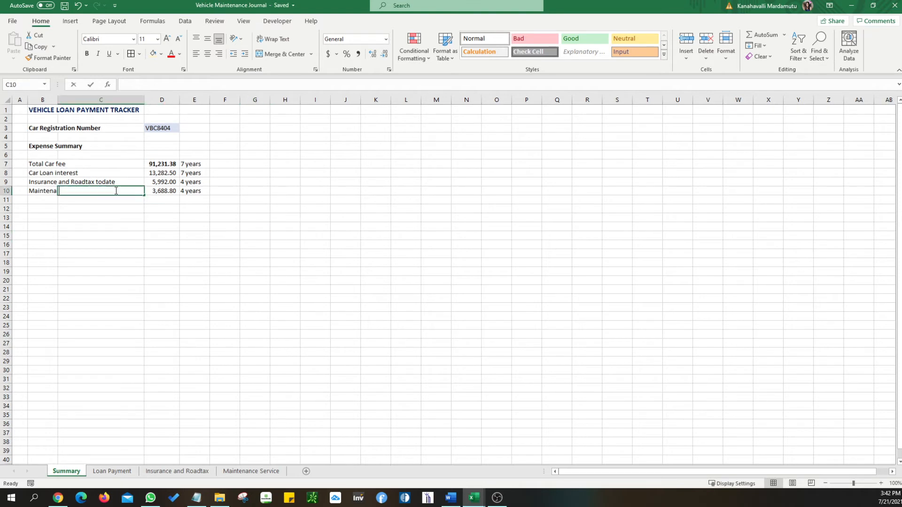
{"action": "left_click", "coordinate": [42, 191]}
{"action": "left_click", "coordinate": [231, 84]}
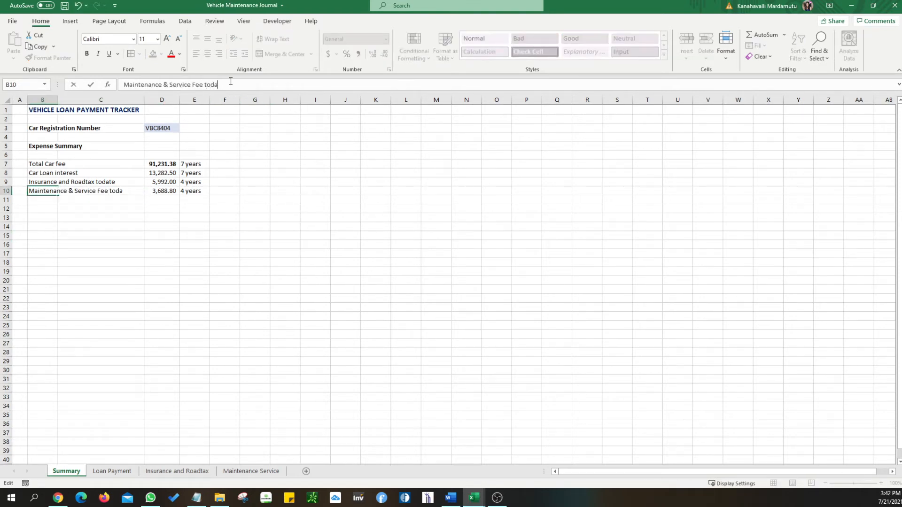
{"action": "key", "text": "Return"}
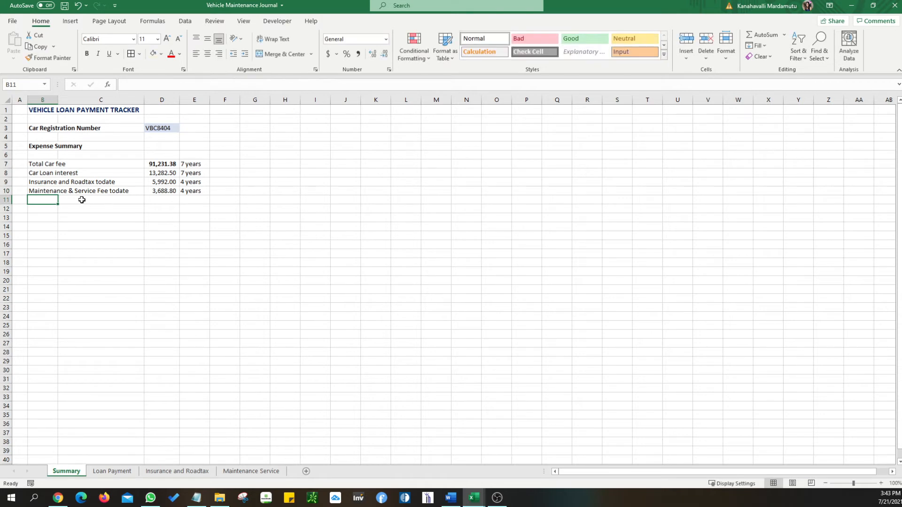
Change the label in cell B9 to "Insurance and Roadtax (YTD)".
{"action": "left_click", "coordinate": [63, 183]}
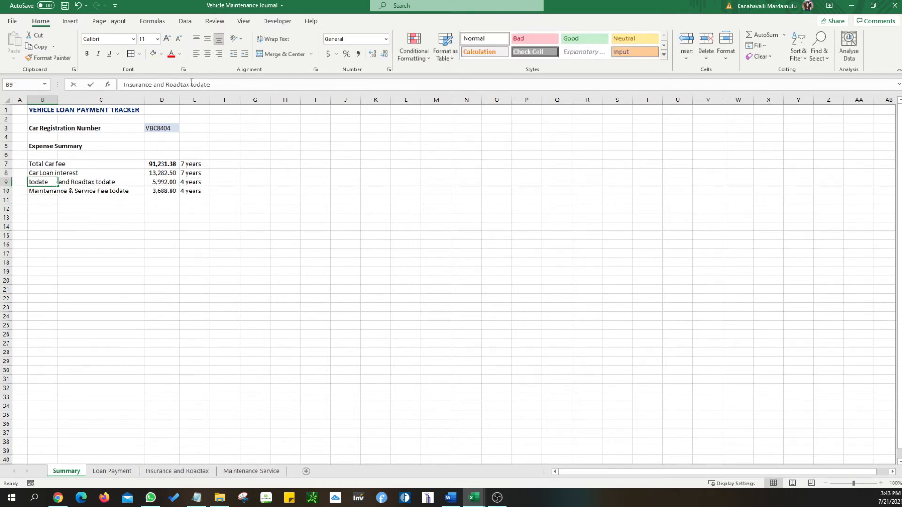
{"action": "left_click_drag", "start_coordinate": [190, 85], "coordinate": [399, 94]}
{"action": "type", "text": "(Y"}
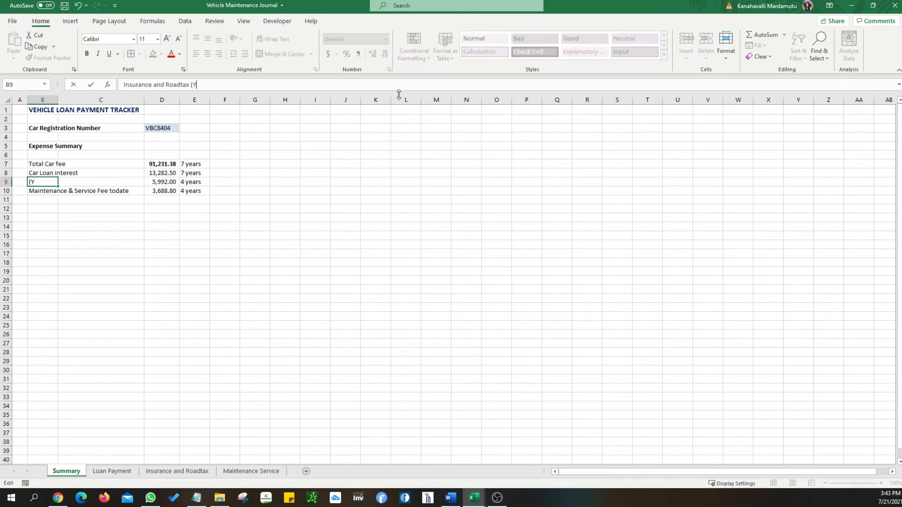
{"action": "type", "text": "TD)"}
{"action": "key", "text": "Return"}
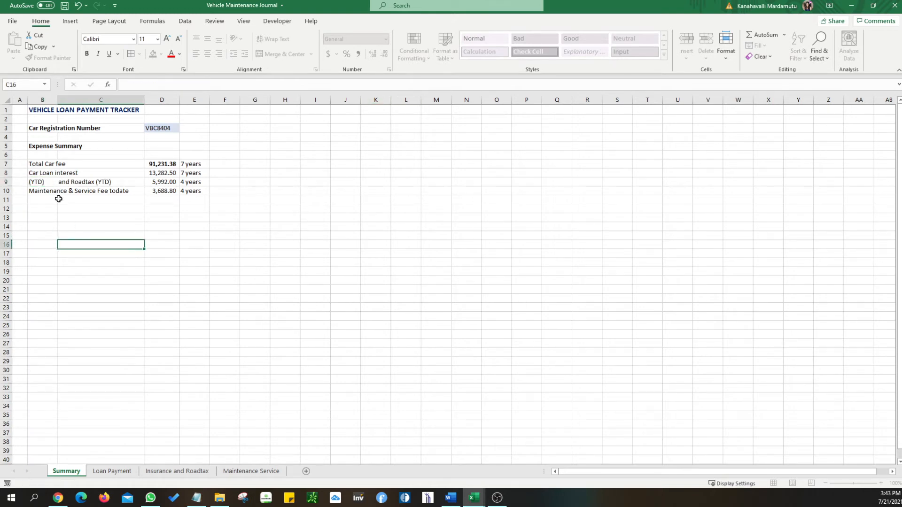
Change the label in cell B10 to "Maintenance & Service Fee (YTD)" and save the workbook.
{"action": "double_click", "coordinate": [213, 84]}
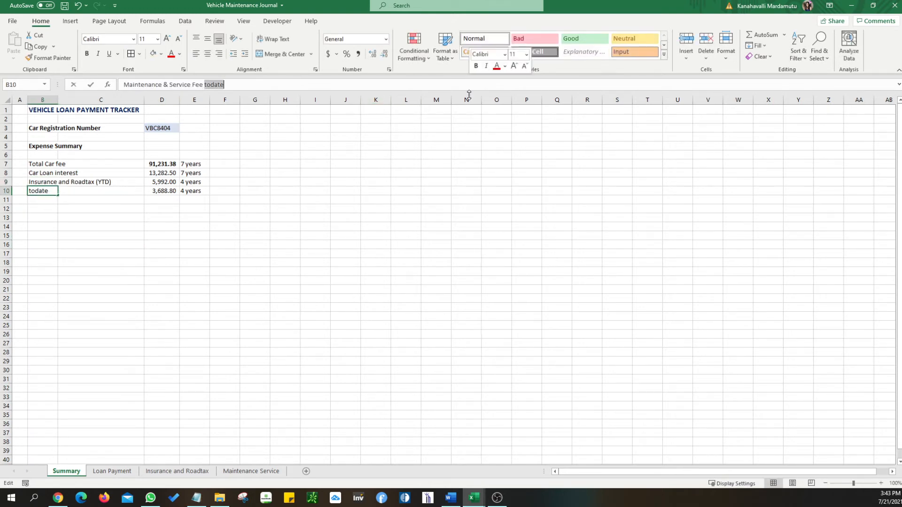
{"action": "type", "text": "(YT"}
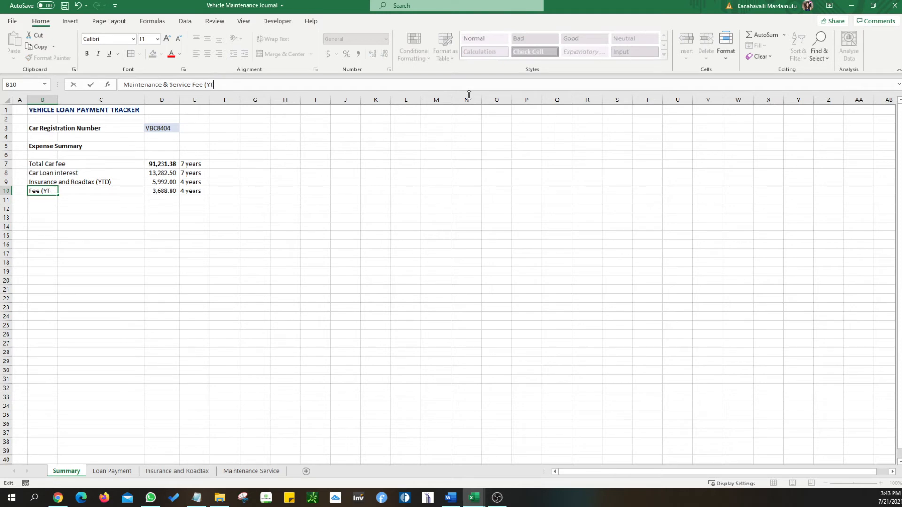
{"action": "key", "text": "Return"}
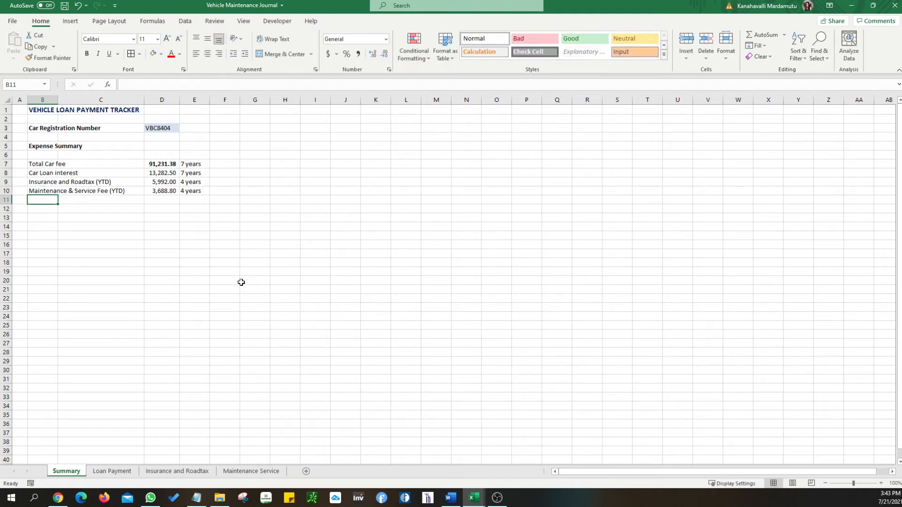
{"action": "left_click", "coordinate": [120, 288]}
{"action": "key", "text": "ctrl+s"}
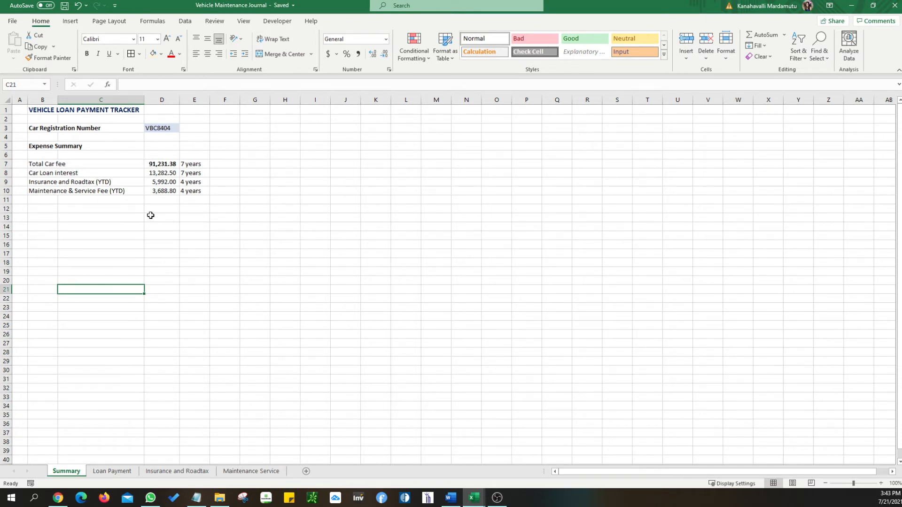
Enter "Constant" in cells F7 and F8 and "Variable" in cells F9 and F10, and save the workbook.
{"action": "left_click", "coordinate": [233, 165]}
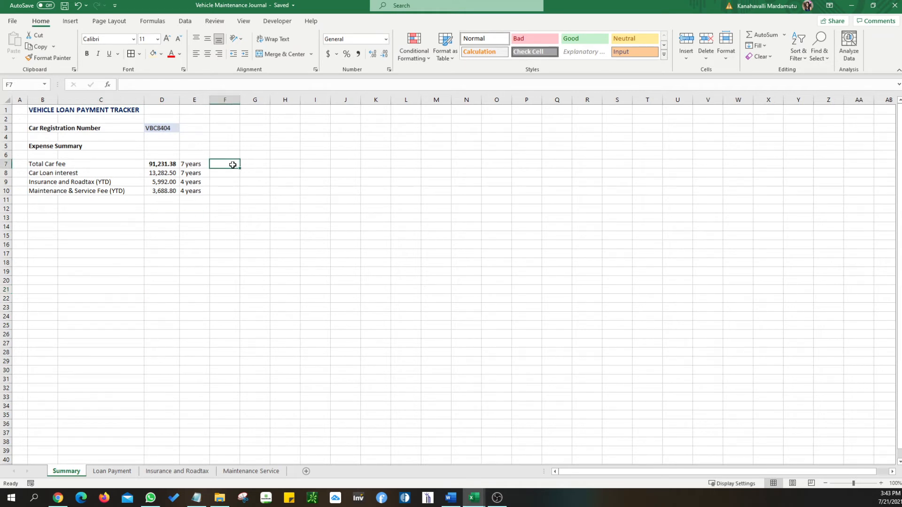
{"action": "type", "text": "Constant"}
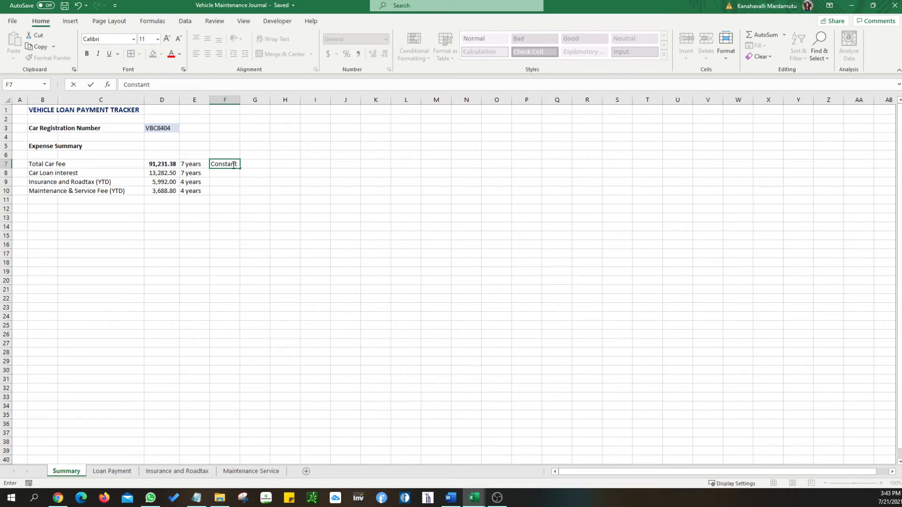
{"action": "key", "text": "Return"}
{"action": "type", "text": "Con"}
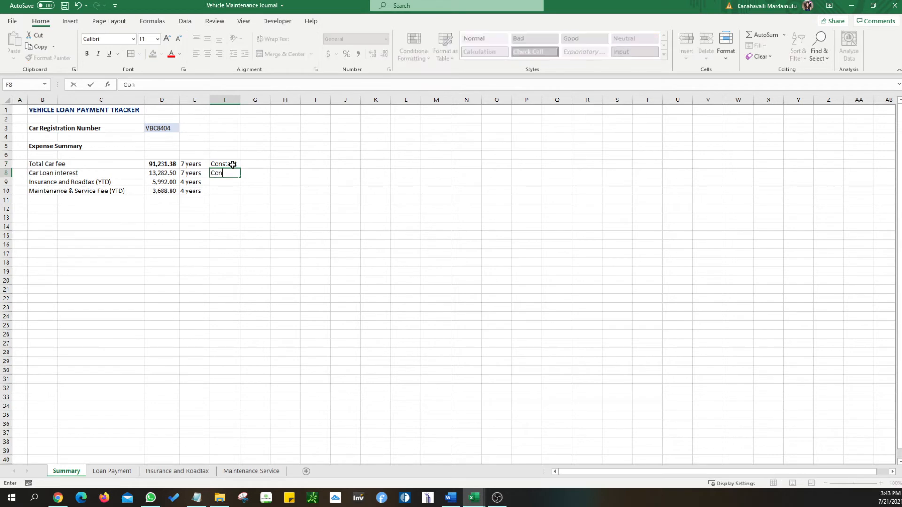
{"action": "key", "text": "Return"}
{"action": "type", "text": "Variable"}
{"action": "key", "text": "Return"}
{"action": "type", "text": "Variable"}
{"action": "key", "text": "Return"}
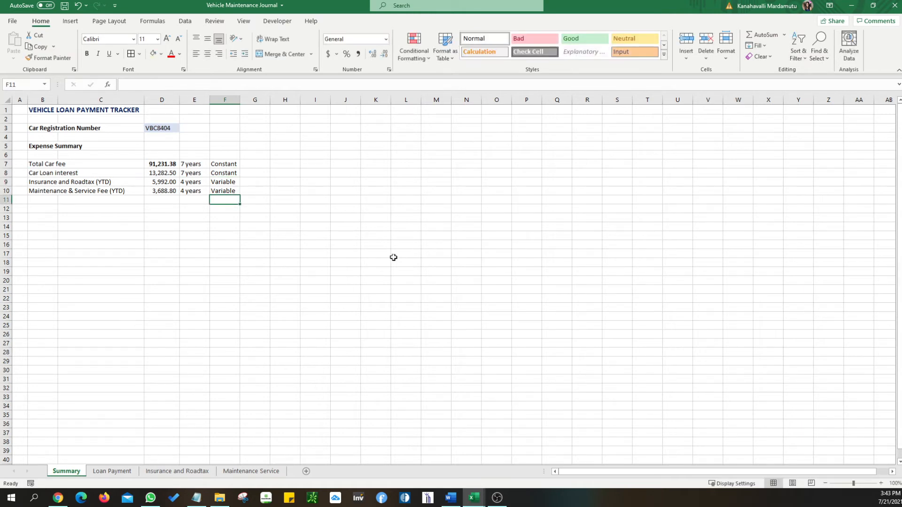
{"action": "left_click", "coordinate": [406, 280]}
{"action": "key", "text": "ctrl+s"}
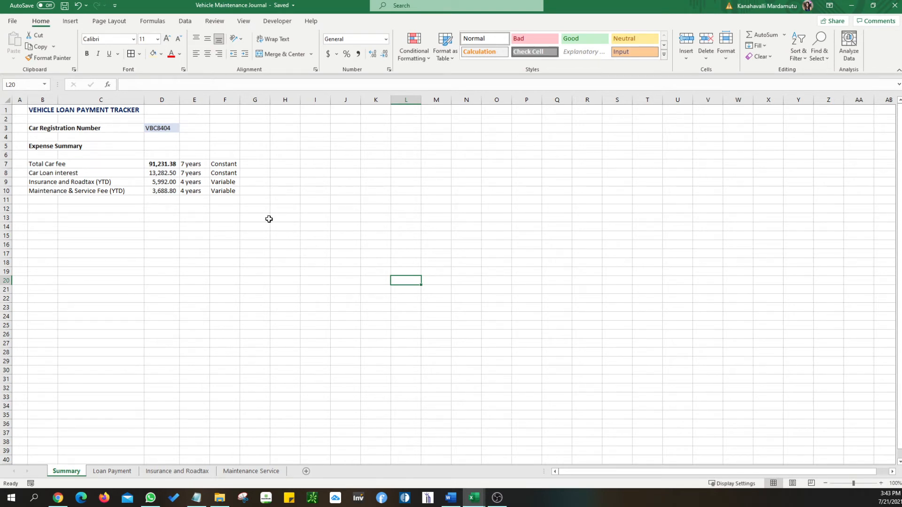
{"action": "left_click", "coordinate": [162, 272]}
{"action": "left_click", "coordinate": [66, 5]}
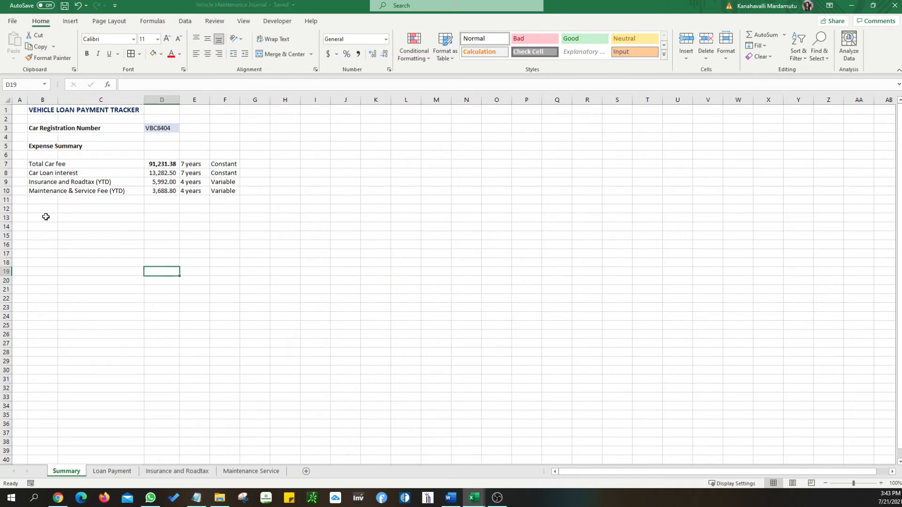
Move the four expense labels from B7:B10 into column C, right-align them, and save the workbook.
{"action": "left_click", "coordinate": [44, 210]}
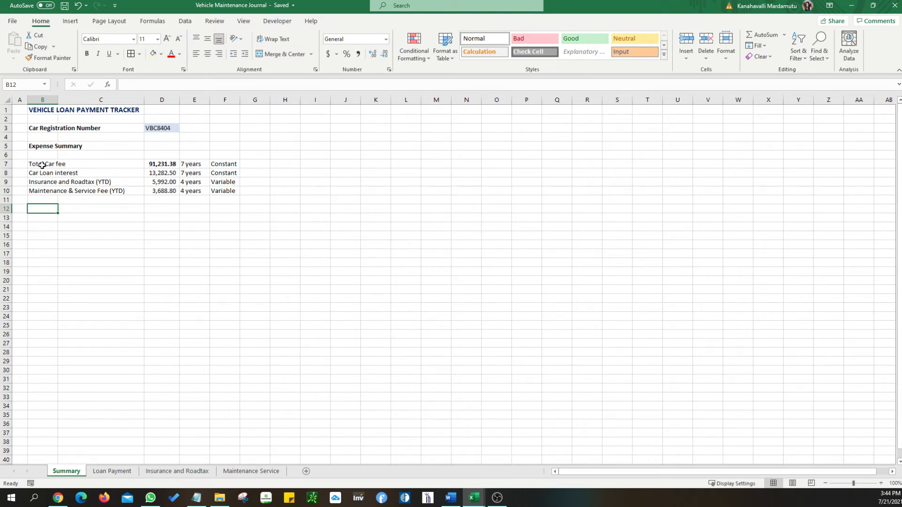
{"action": "left_click", "coordinate": [133, 165]}
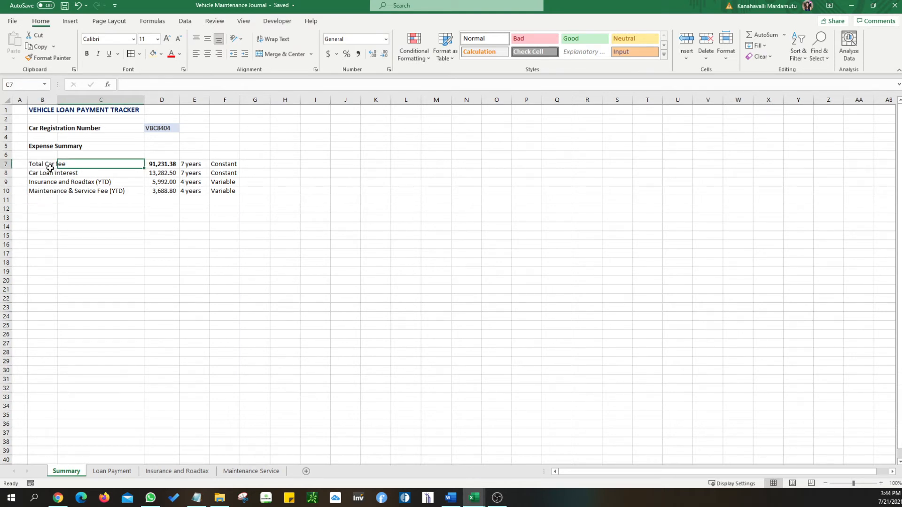
{"action": "left_click_drag", "start_coordinate": [50, 165], "coordinate": [89, 167]}
{"action": "left_click", "coordinate": [220, 54]}
{"action": "left_click", "coordinate": [342, 280]}
{"action": "left_click", "coordinate": [177, 281]}
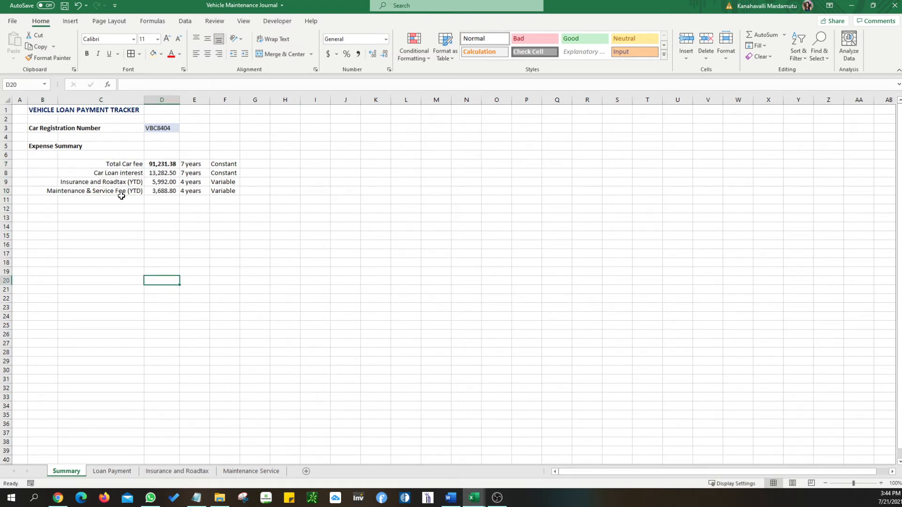
{"action": "left_click", "coordinate": [65, 6]}
{"action": "left_click", "coordinate": [350, 271]}
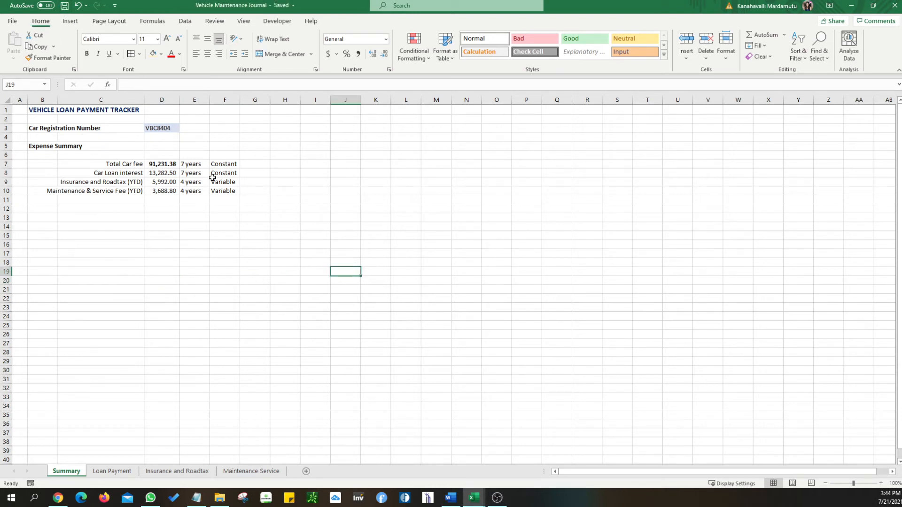
Insert a 2-D pie chart from the expense labels and amounts in C7:D10 and delete its chart title.
{"action": "left_click_drag", "start_coordinate": [134, 165], "coordinate": [152, 191]}
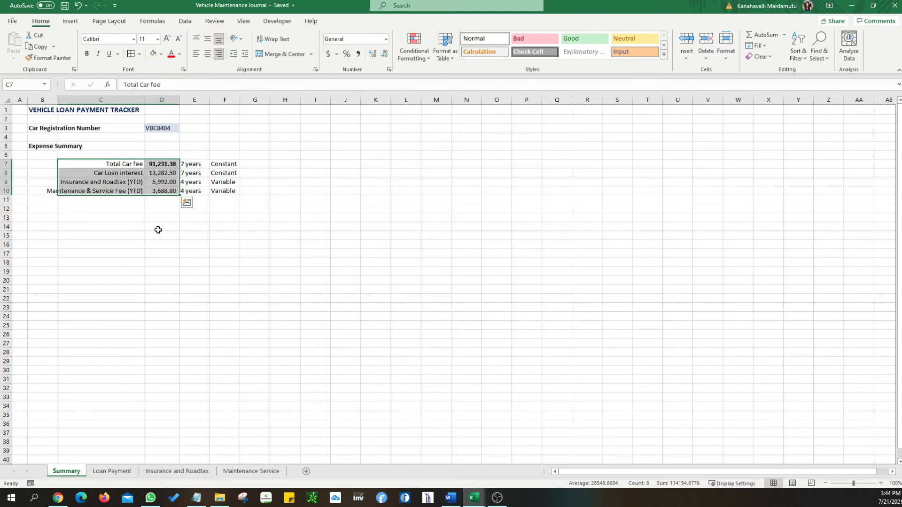
{"action": "left_click", "coordinate": [70, 20]}
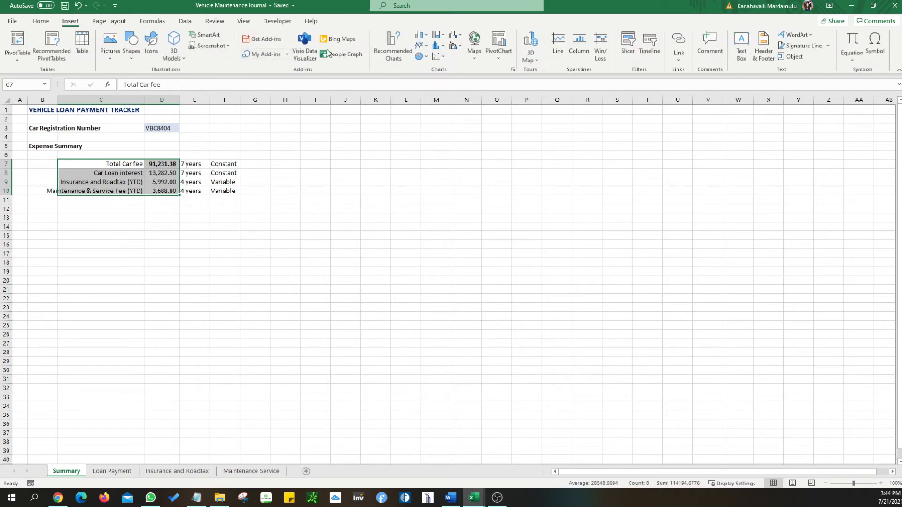
{"action": "left_click", "coordinate": [428, 59]}
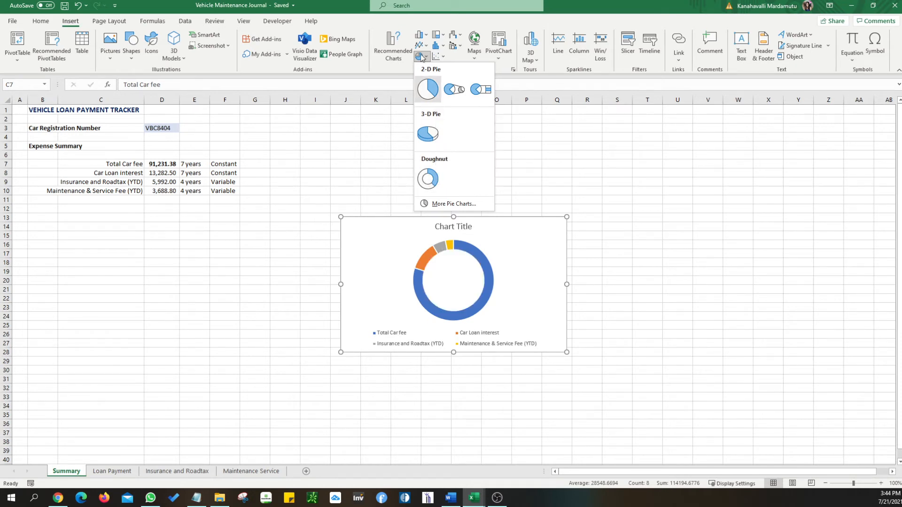
{"action": "left_click", "coordinate": [427, 91]}
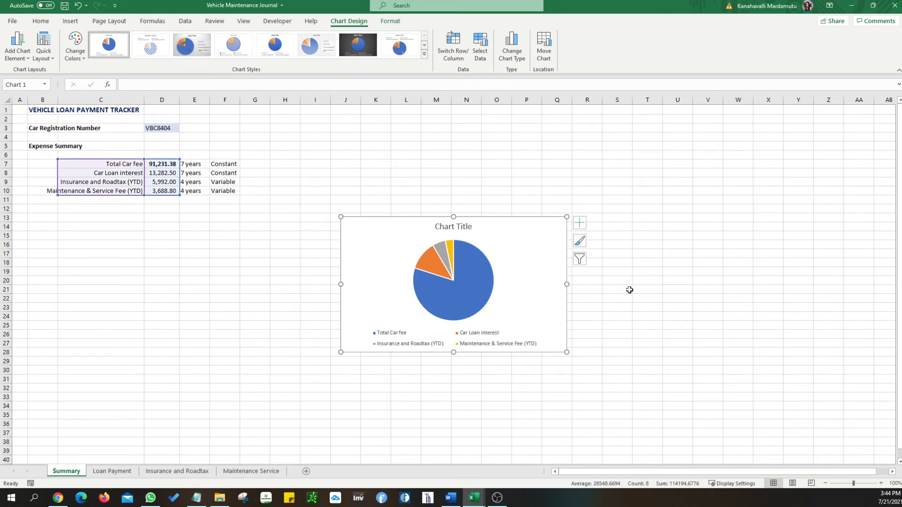
{"action": "left_click", "coordinate": [452, 226]}
{"action": "key", "text": "Delete"}
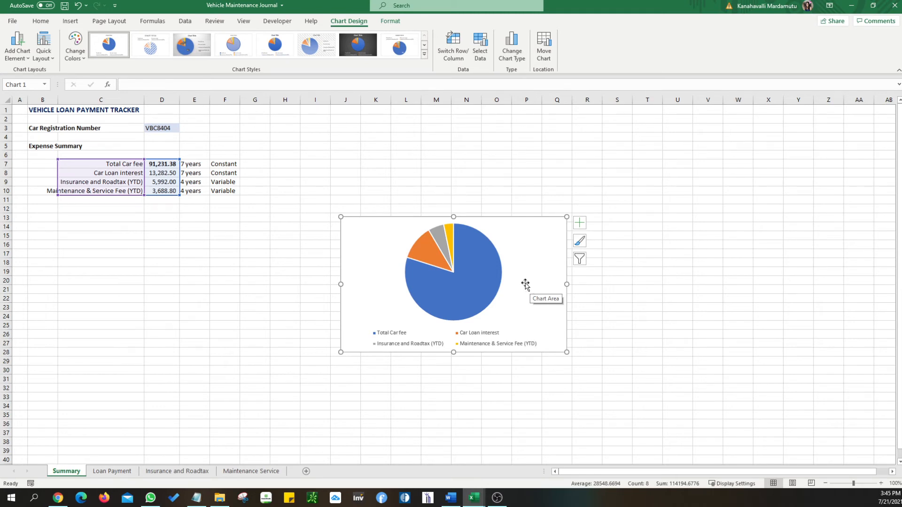
{"action": "left_click", "coordinate": [169, 289]}
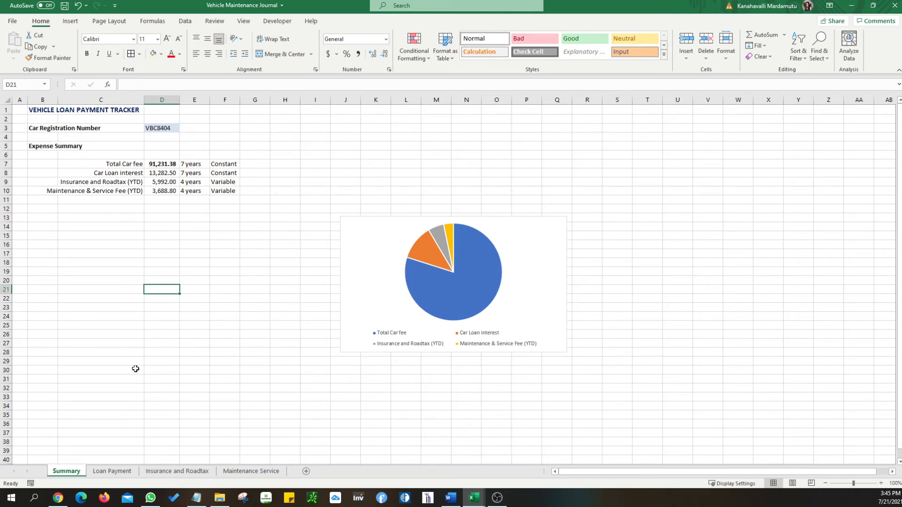
{"action": "left_click", "coordinate": [116, 471]}
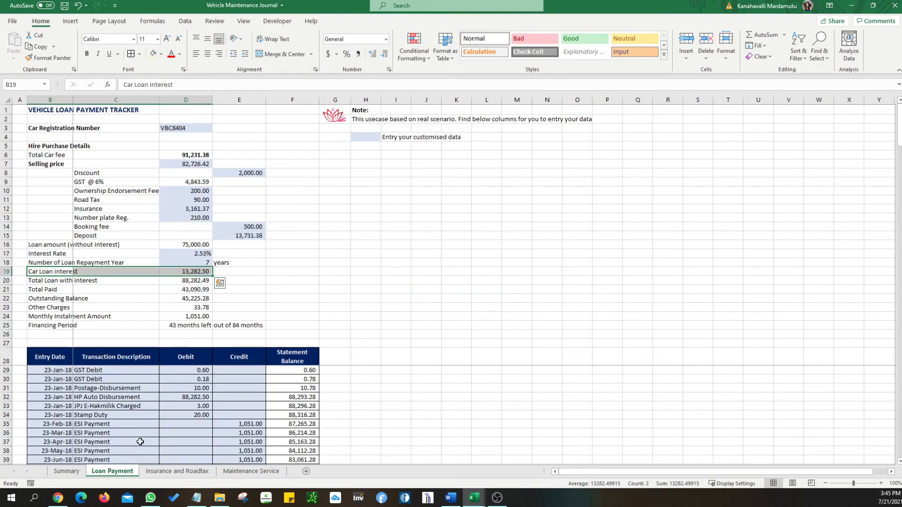
{"action": "left_click", "coordinate": [340, 281]}
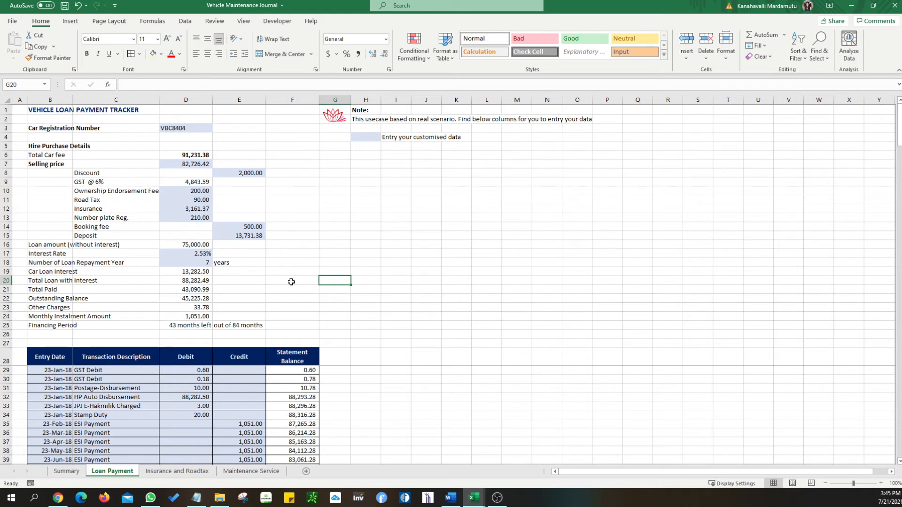
{"action": "left_click", "coordinate": [65, 472]}
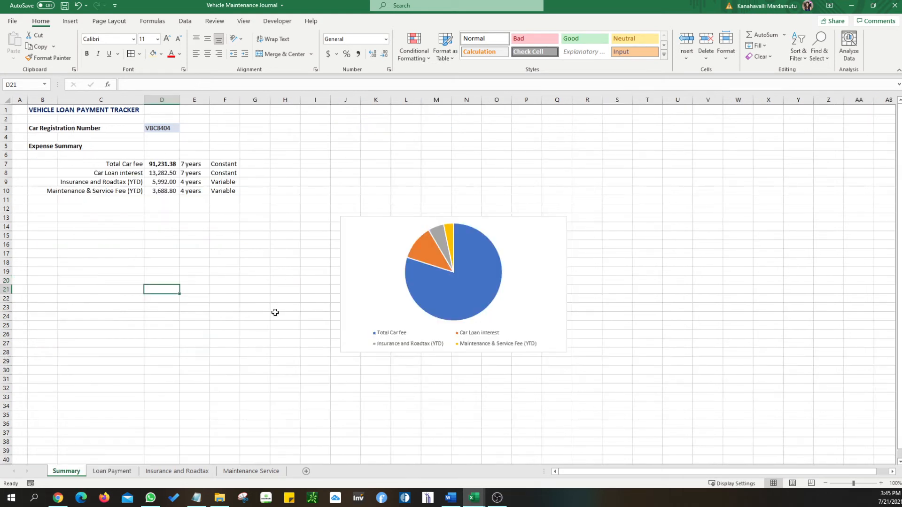
Enlarge the pie chart and place it beside the expense table, spanning about columns H to P and rows 2 to 23.
{"action": "left_click", "coordinate": [464, 253]}
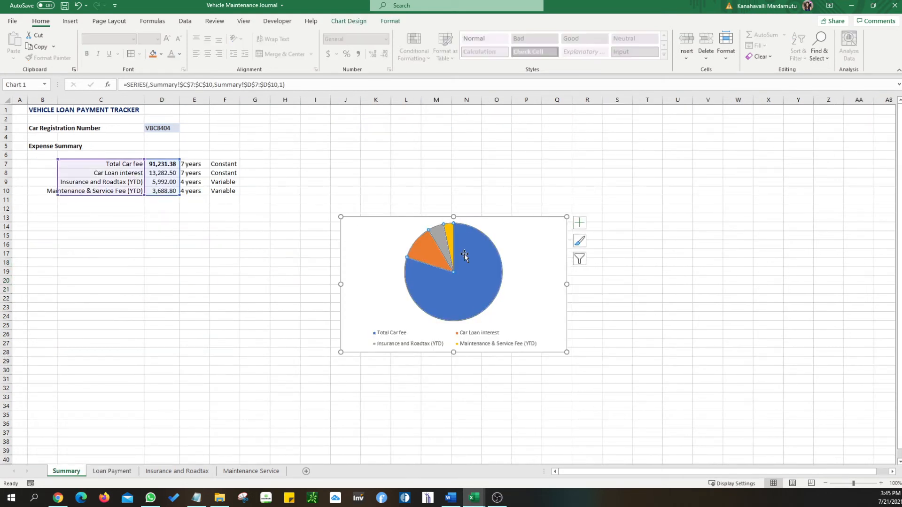
{"action": "left_click_drag", "start_coordinate": [341, 352], "coordinate": [300, 416]}
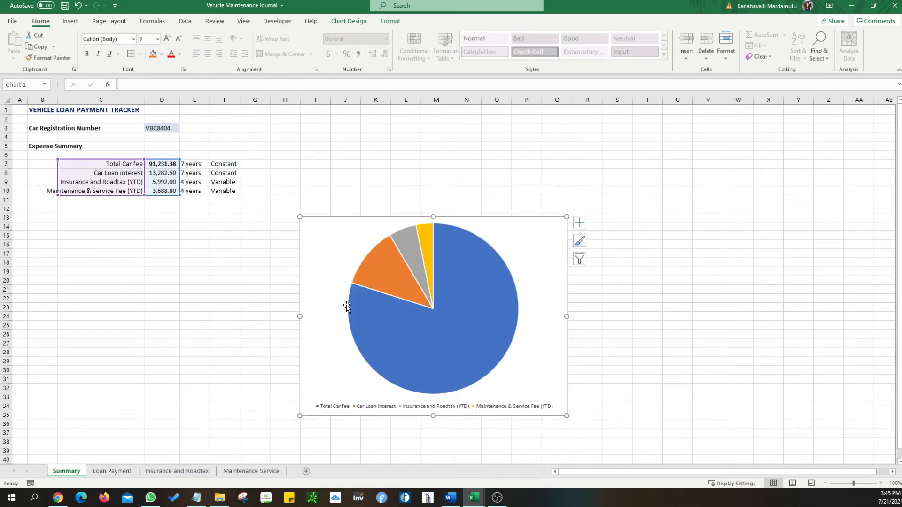
{"action": "left_click_drag", "start_coordinate": [324, 326], "coordinate": [294, 224]}
{"action": "left_click", "coordinate": [230, 279]}
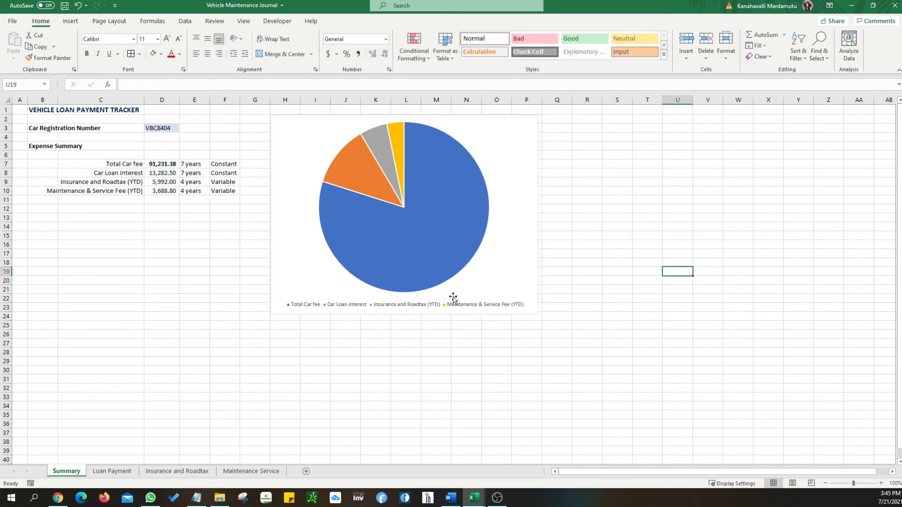
{"action": "left_click", "coordinate": [451, 246]}
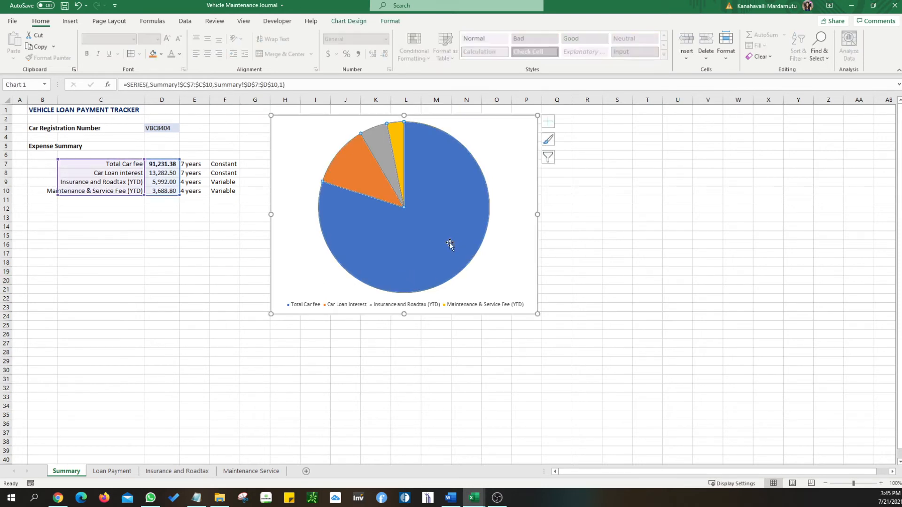
{"action": "left_click", "coordinate": [550, 139]}
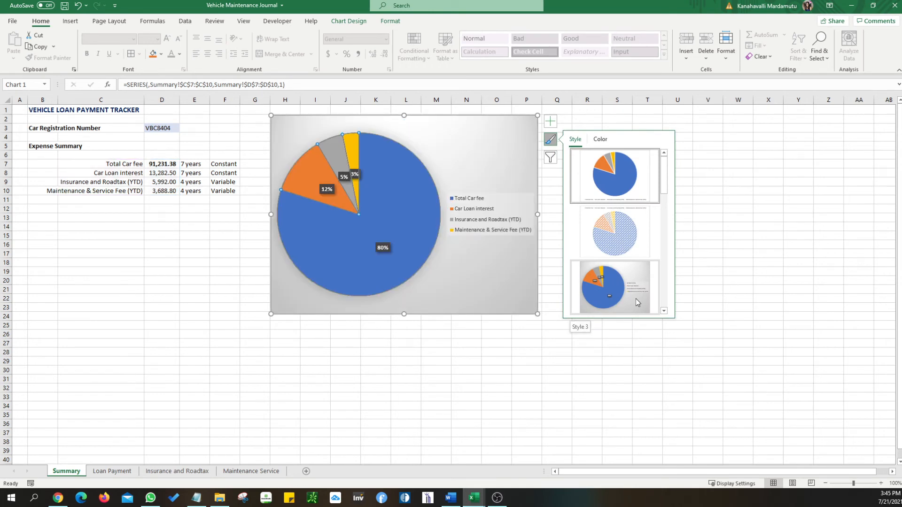
{"action": "left_click_drag", "start_coordinate": [664, 187], "coordinate": [665, 234]}
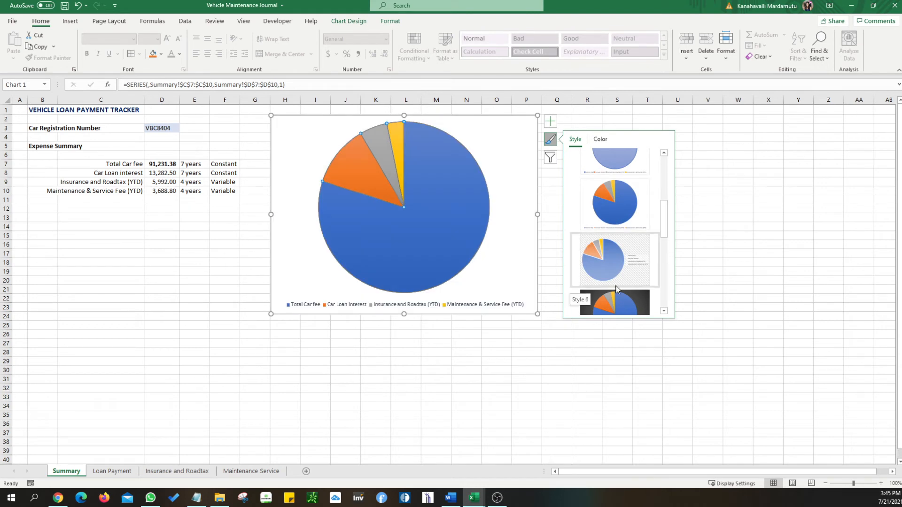
{"action": "scroll", "coordinate": [665, 234], "scroll_direction": "up", "scroll_amount": 5}
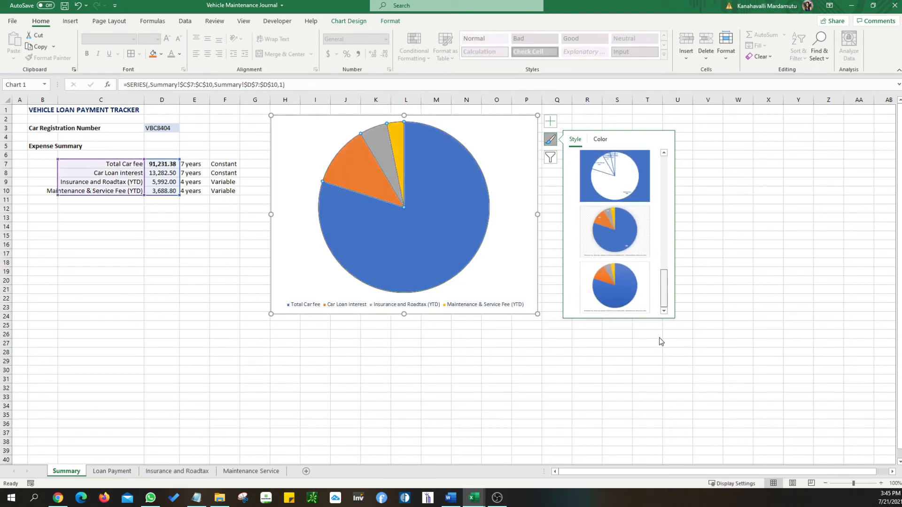
{"action": "left_click", "coordinate": [698, 144]}
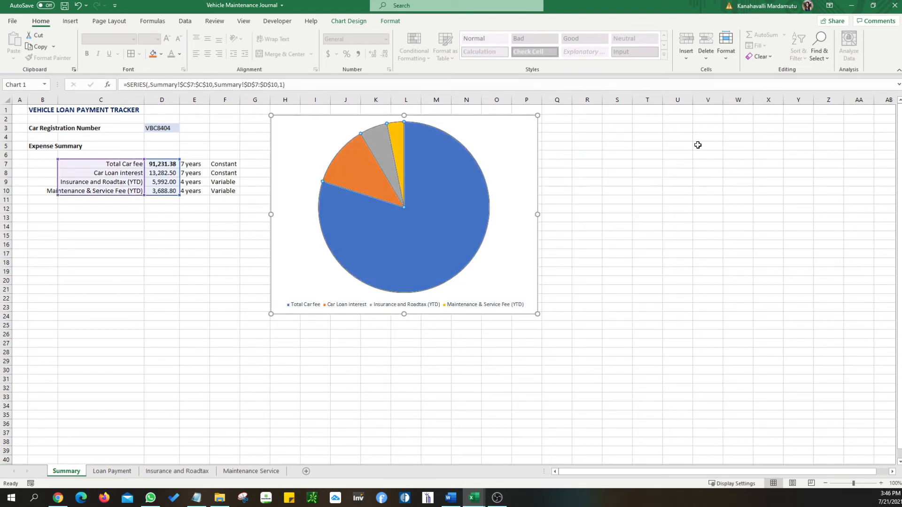
Add data labels to the pie chart and position them at Outside End.
{"action": "left_click", "coordinate": [502, 162]}
{"action": "left_click", "coordinate": [551, 122]}
{"action": "left_click", "coordinate": [574, 144]}
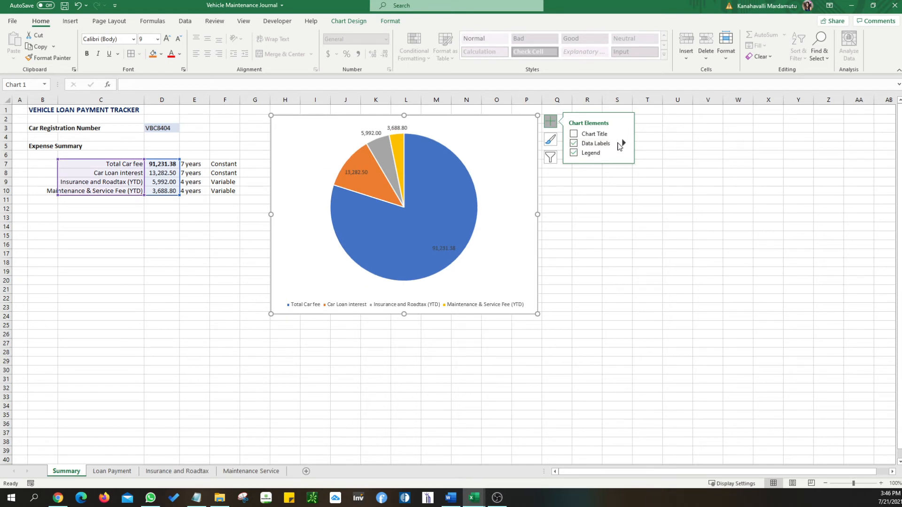
{"action": "left_click", "coordinate": [623, 143]}
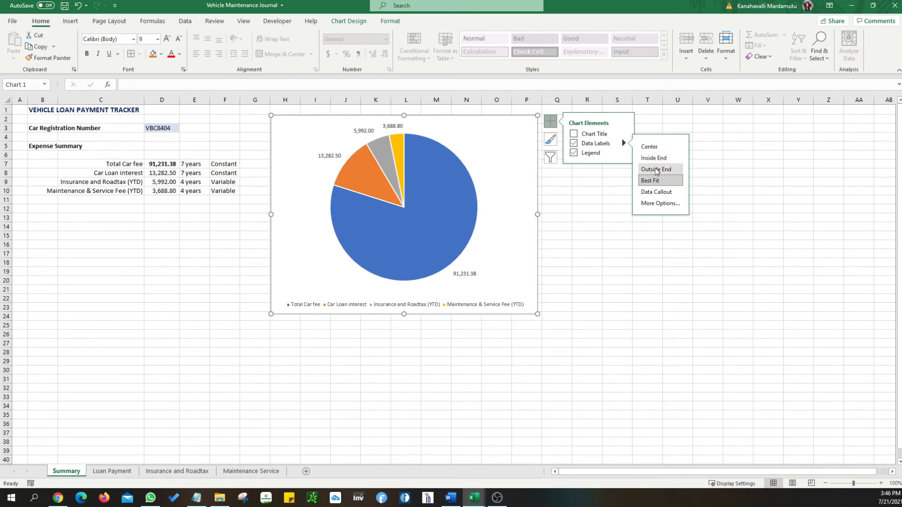
{"action": "left_click", "coordinate": [656, 171]}
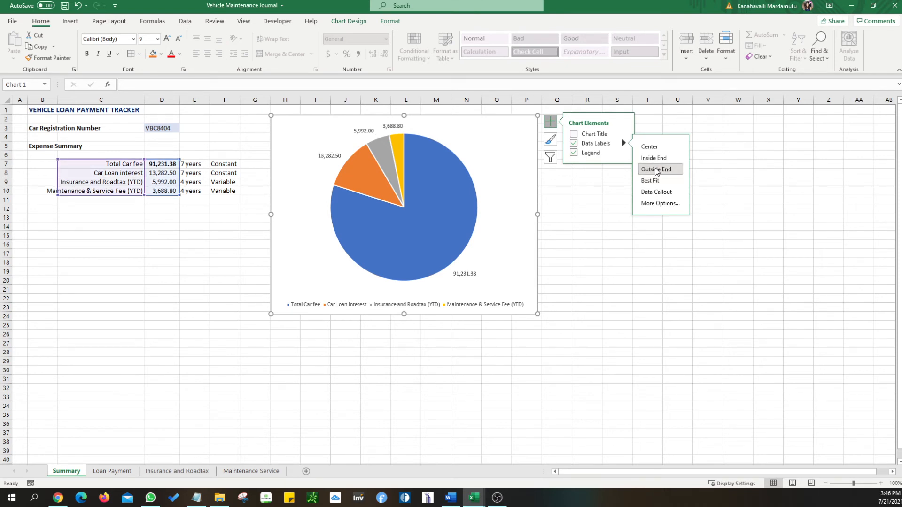
{"action": "left_click", "coordinate": [457, 232]}
{"action": "right_click", "coordinate": [457, 232]}
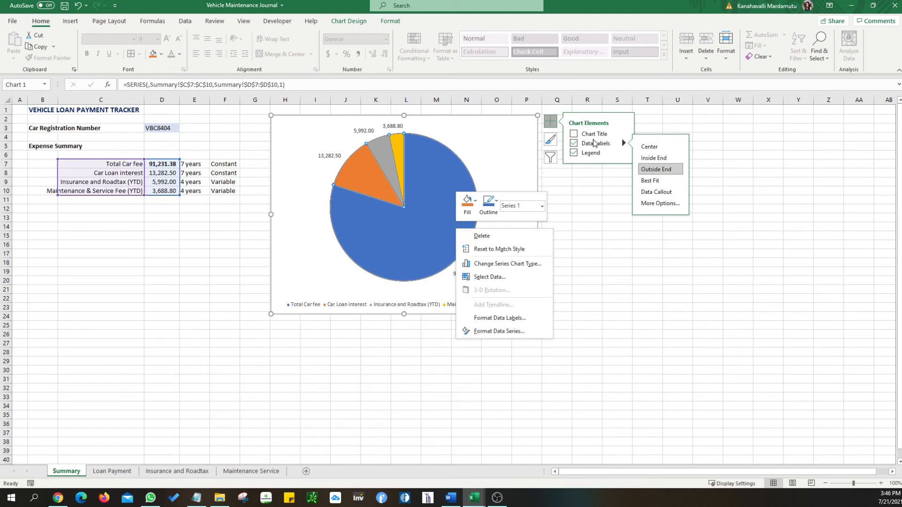
{"action": "left_click", "coordinate": [595, 135]}
{"action": "left_click", "coordinate": [595, 135]}
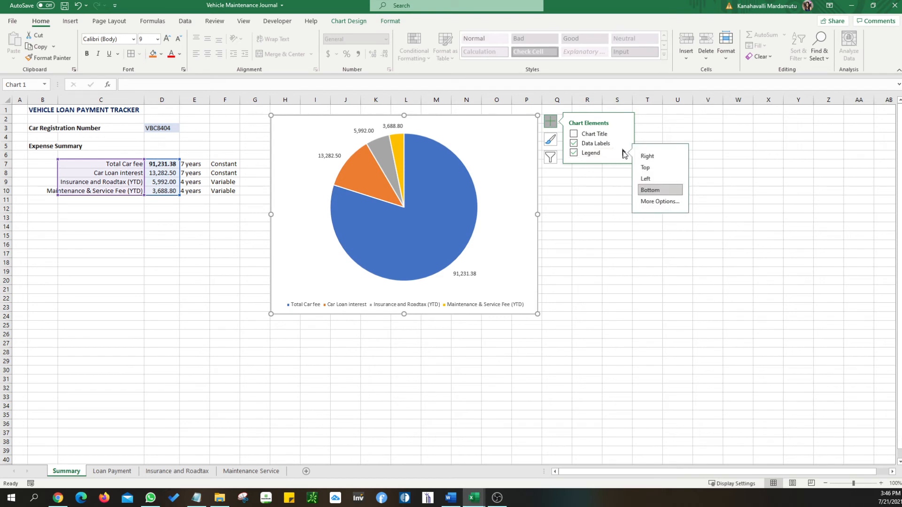
{"action": "left_click", "coordinate": [591, 215]}
{"action": "left_click", "coordinate": [420, 207]}
{"action": "right_click", "coordinate": [419, 208]}
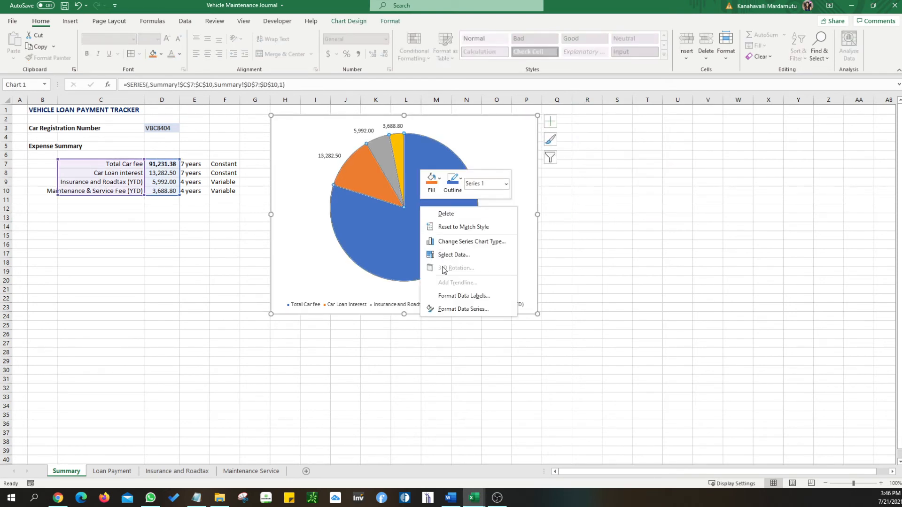
{"action": "left_click", "coordinate": [550, 158]}
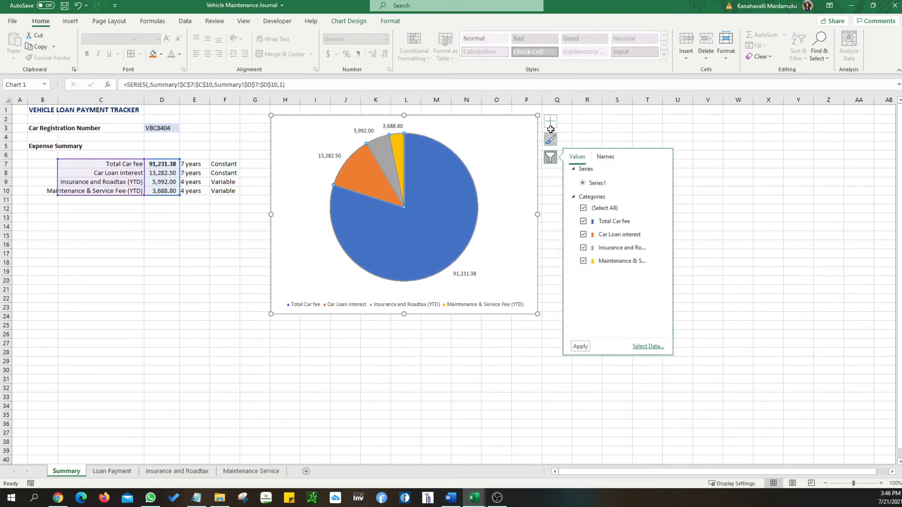
{"action": "left_click", "coordinate": [545, 146]}
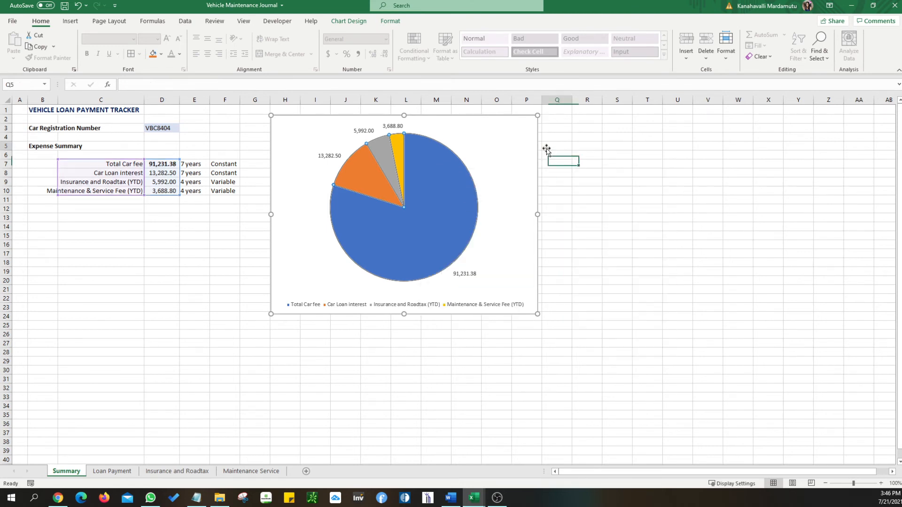
{"action": "left_click", "coordinate": [456, 185]}
{"action": "left_click", "coordinate": [456, 185]}
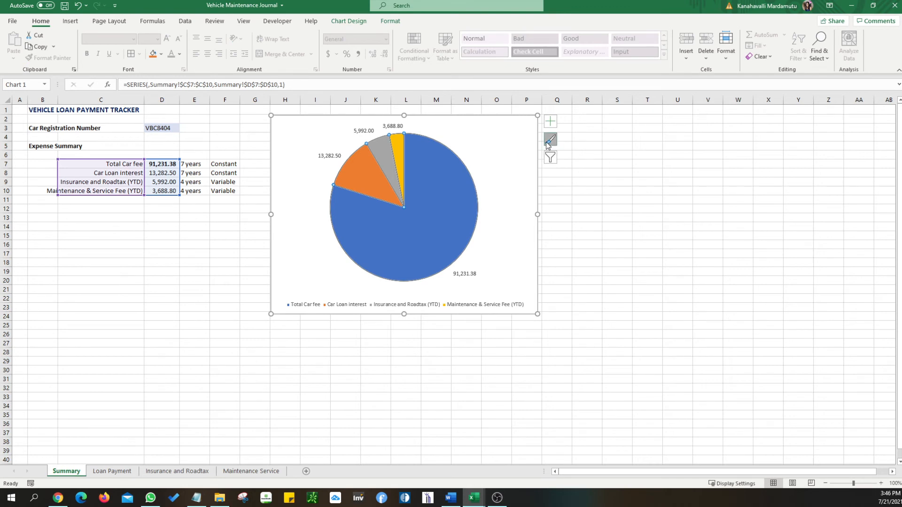
{"action": "left_click", "coordinate": [551, 140]}
{"action": "scroll", "coordinate": [639, 264], "scroll_direction": "down", "scroll_amount": 3}
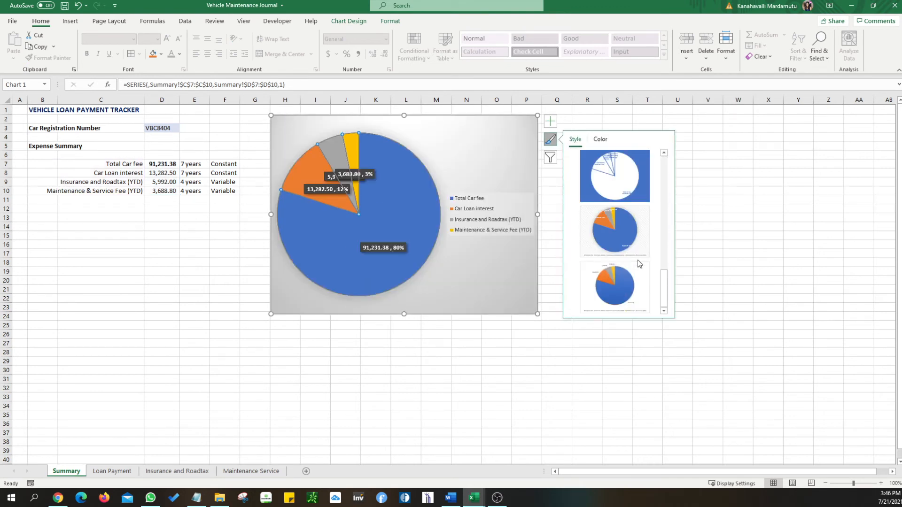
{"action": "left_click", "coordinate": [447, 208]}
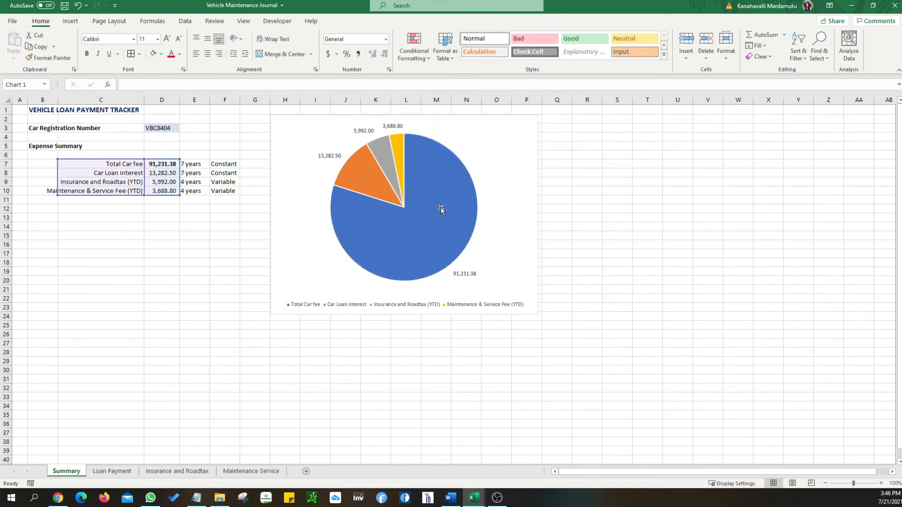
Add percentages alongside the values in the pie chart's data labels.
{"action": "right_click", "coordinate": [442, 211]}
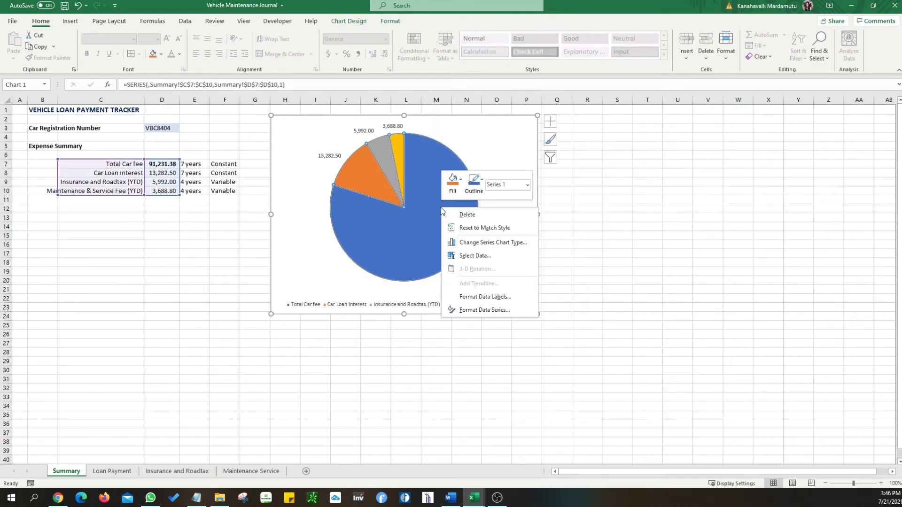
{"action": "left_click", "coordinate": [485, 297]}
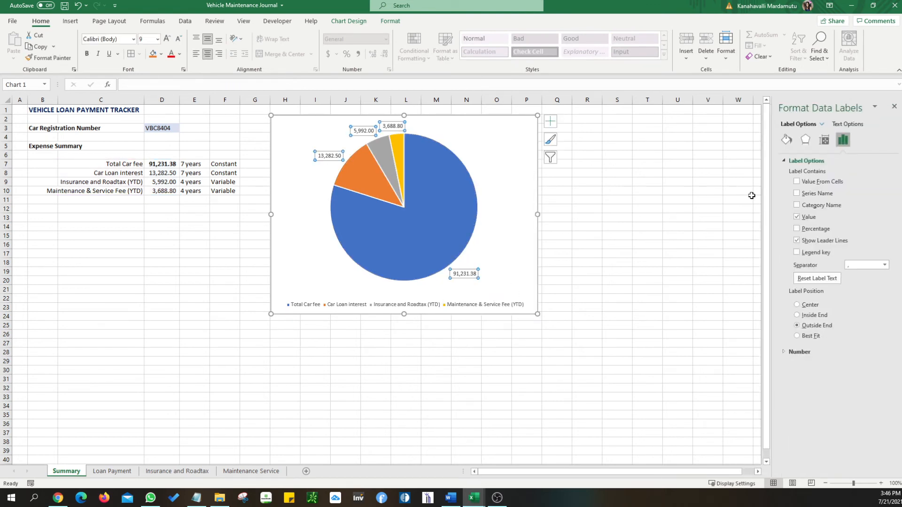
{"action": "left_click", "coordinate": [796, 229]}
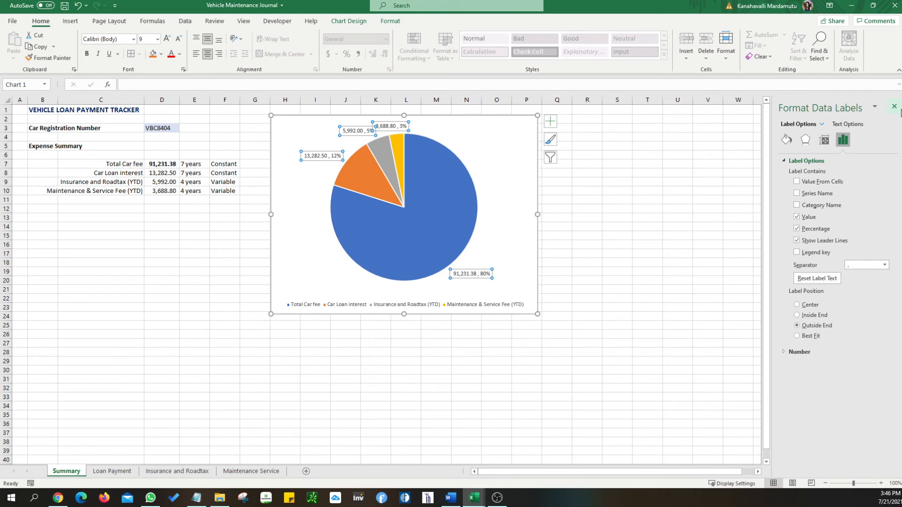
{"action": "left_click", "coordinate": [894, 106]}
{"action": "left_click", "coordinate": [581, 208]}
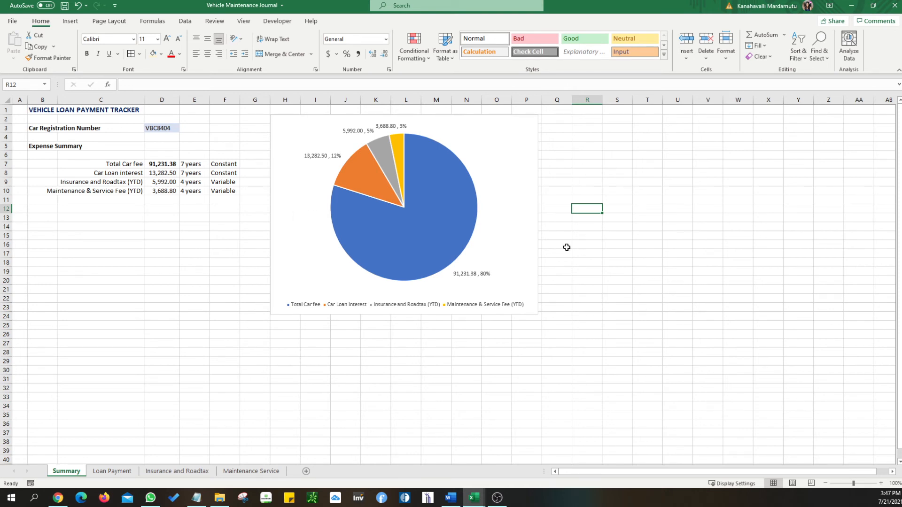
Move the pie chart down about one row so that it starts at row 3.
{"action": "left_click_drag", "start_coordinate": [517, 226], "coordinate": [518, 236]}
{"action": "left_click_drag", "start_coordinate": [517, 242], "coordinate": [518, 235]}
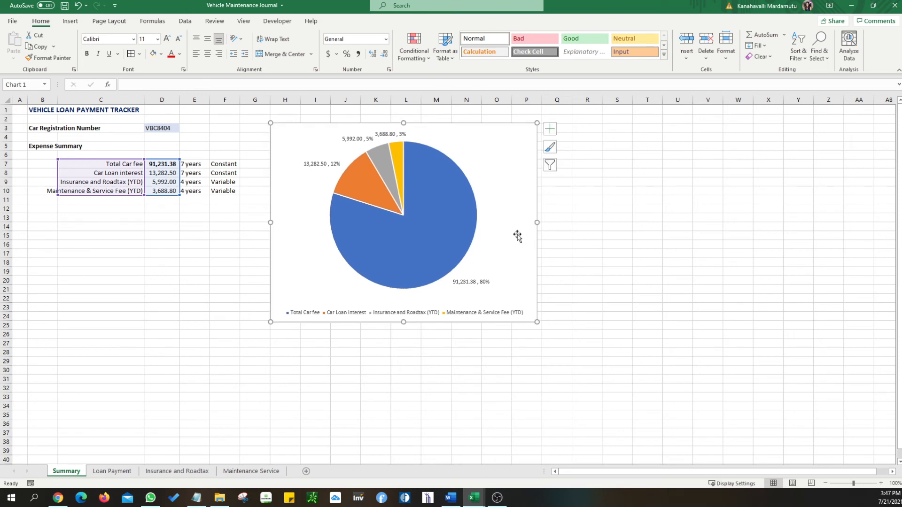
{"action": "left_click", "coordinate": [642, 291]}
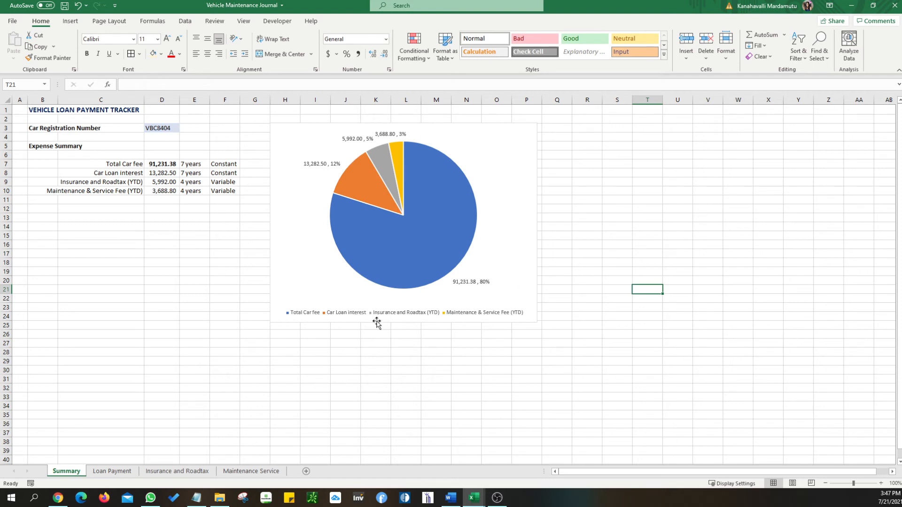
Fill only the Total Car fee slice of the pie chart with standard purple.
{"action": "left_click", "coordinate": [391, 263]}
{"action": "left_click", "coordinate": [426, 246]}
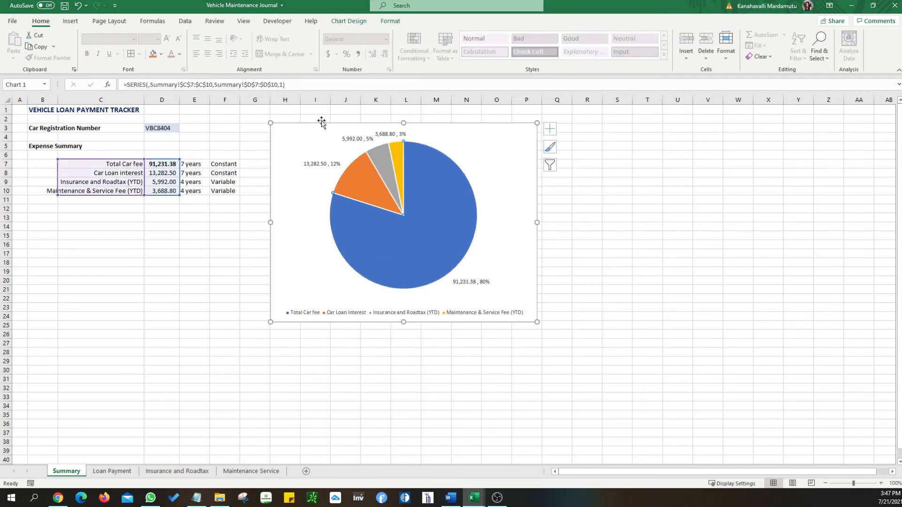
{"action": "left_click", "coordinate": [152, 59]}
{"action": "left_click", "coordinate": [162, 55]}
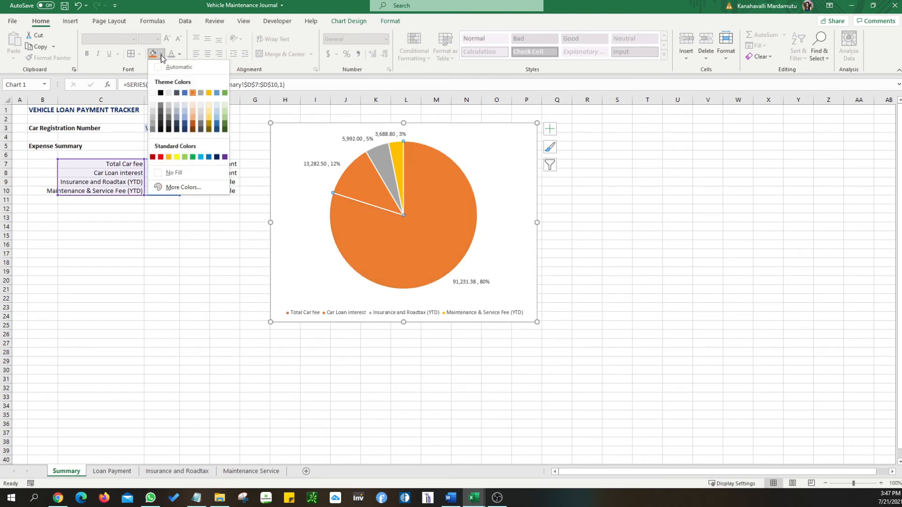
{"action": "left_click", "coordinate": [224, 157]}
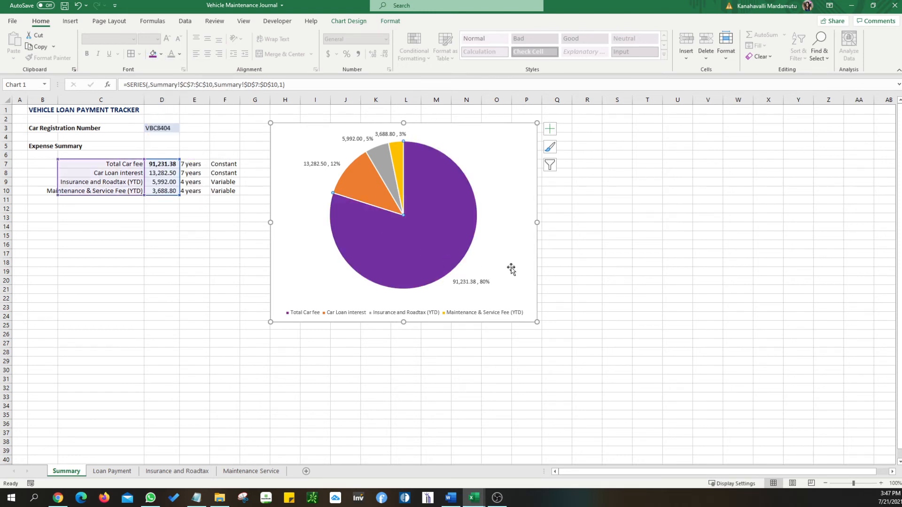
{"action": "left_click", "coordinate": [618, 272]}
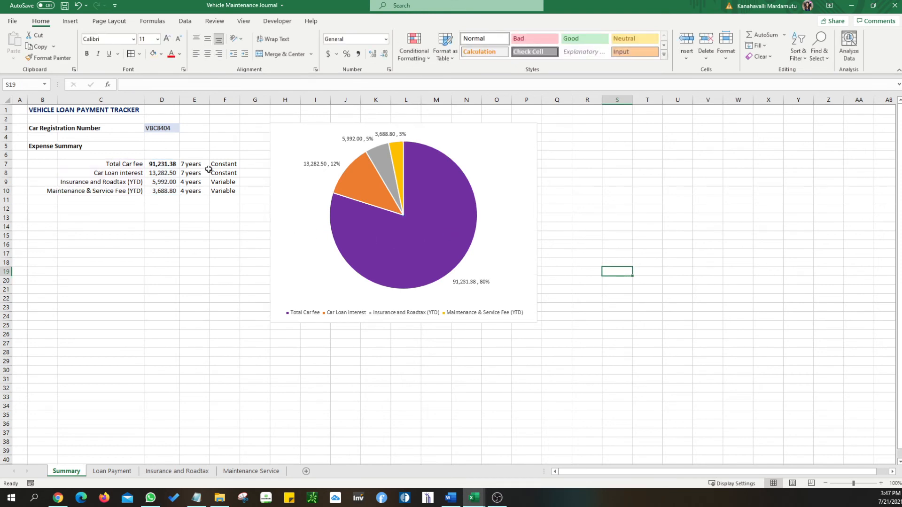
Fill cell G7 in the Total Car fee row with standard purple.
{"action": "left_click", "coordinate": [122, 165]}
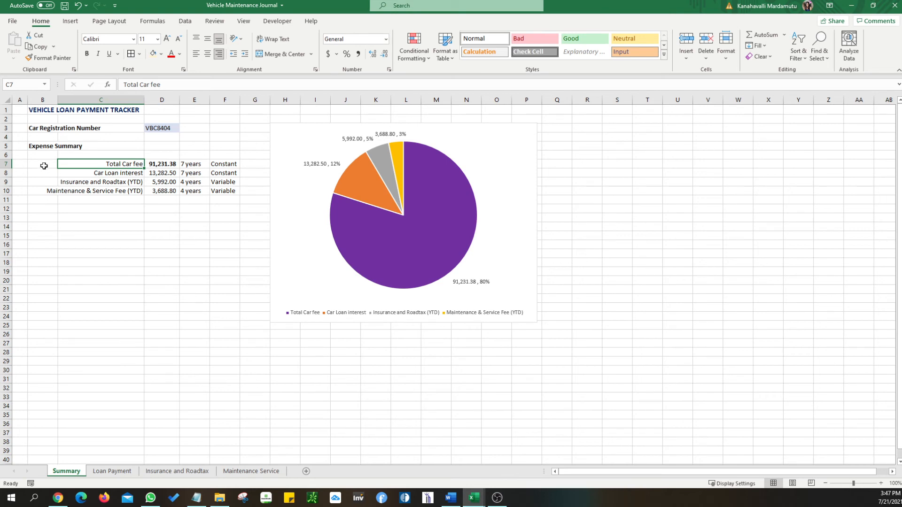
{"action": "left_click", "coordinate": [246, 164]}
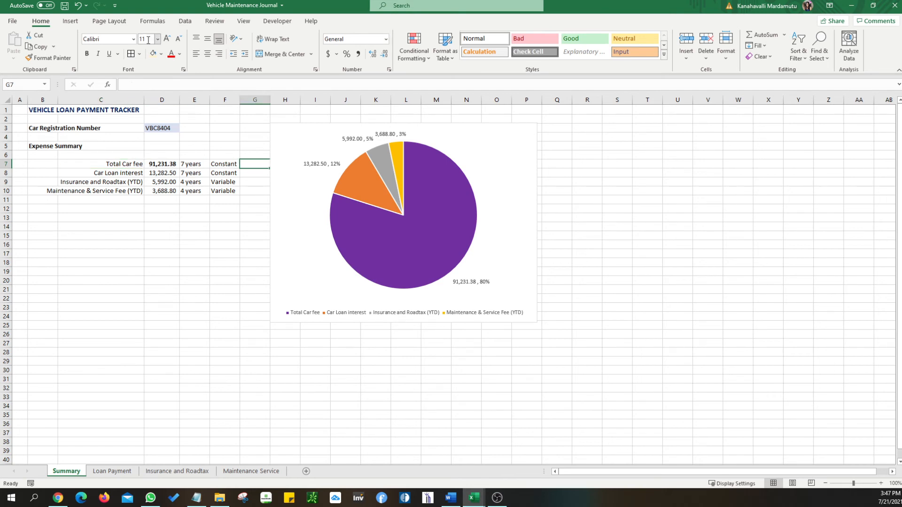
{"action": "left_click", "coordinate": [161, 53]}
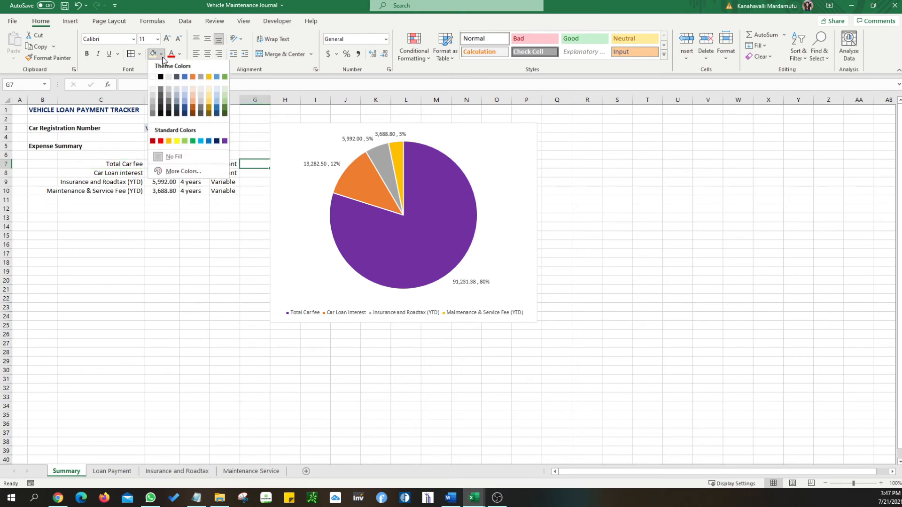
{"action": "left_click", "coordinate": [225, 142]}
Move the pie chart one column to the right so that it starts at column I.
{"action": "left_click_drag", "start_coordinate": [291, 133], "coordinate": [321, 132]}
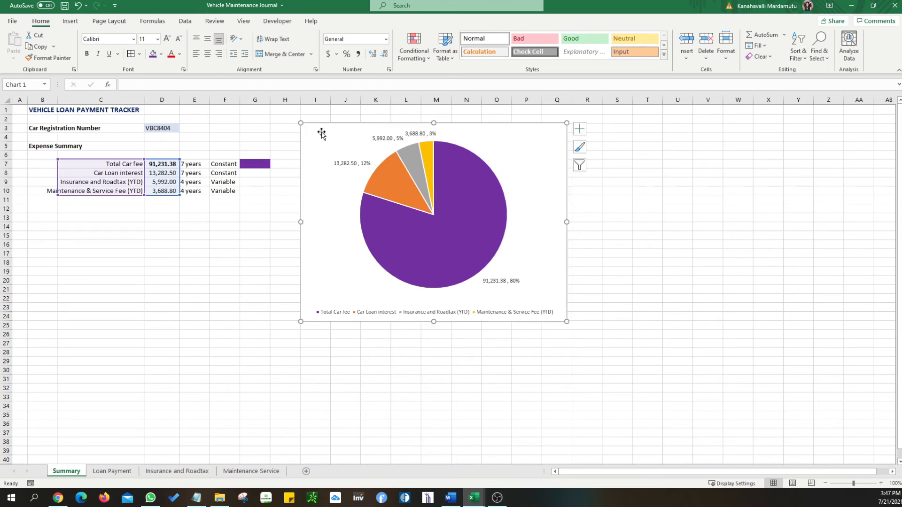
{"action": "left_click", "coordinate": [297, 146]}
Fill only the Car Loan interest slice of the pie chart with standard light blue.
{"action": "left_click", "coordinate": [388, 193]}
{"action": "left_click", "coordinate": [392, 187]}
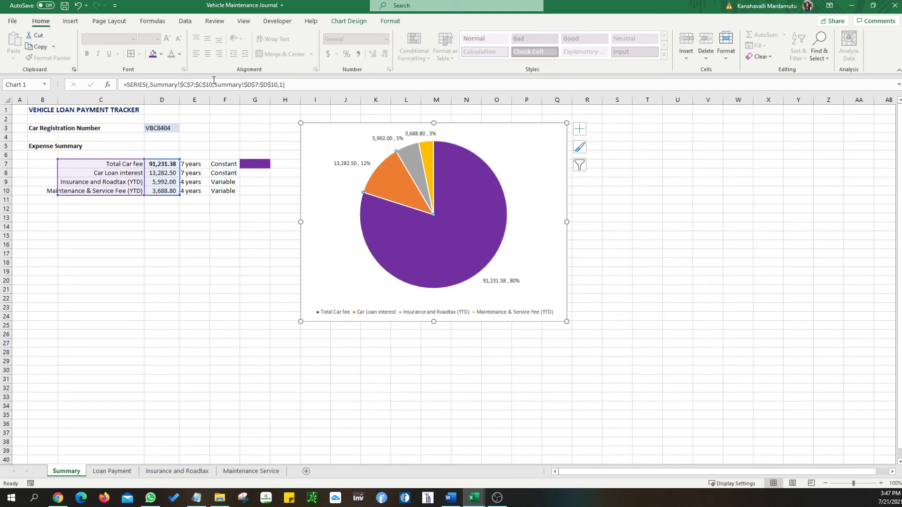
{"action": "left_click", "coordinate": [162, 55]}
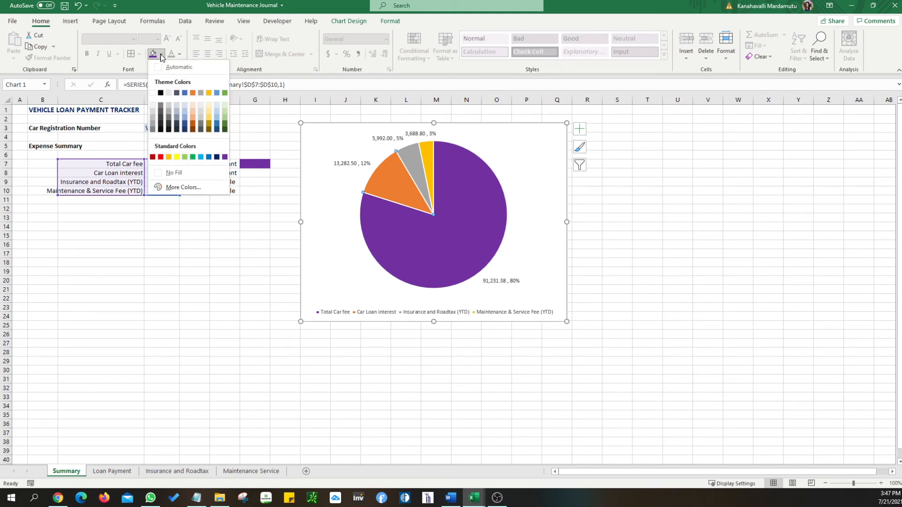
{"action": "left_click", "coordinate": [201, 157]}
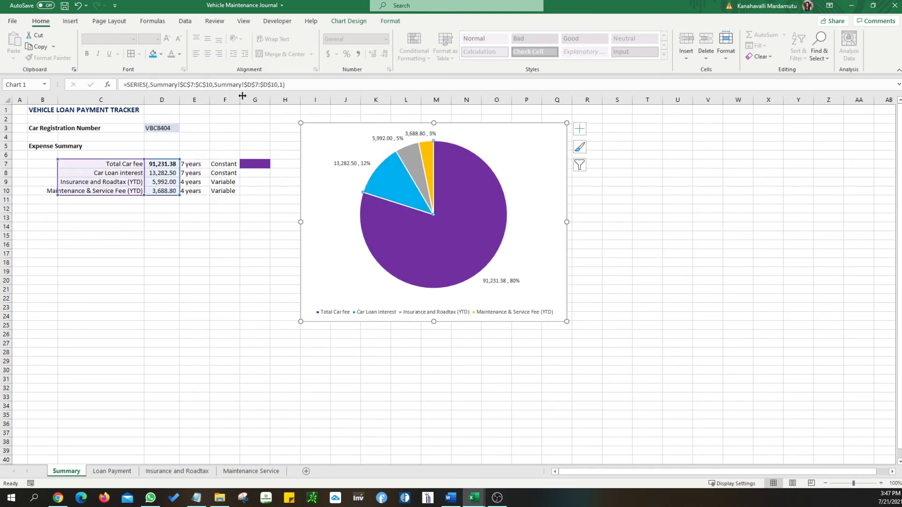
Fill the Total Car fee slice of the pie chart with standard dark blue.
{"action": "left_click", "coordinate": [161, 54]}
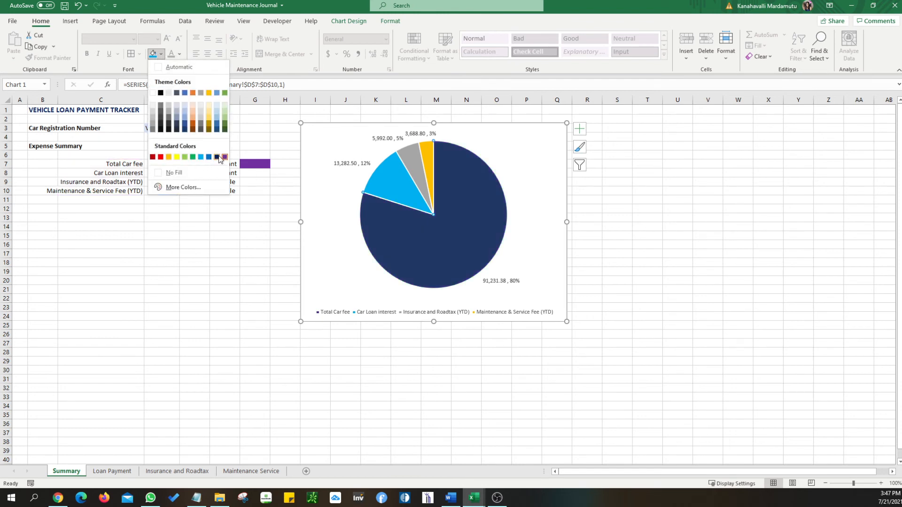
{"action": "left_click", "coordinate": [217, 157]}
{"action": "left_click", "coordinate": [273, 211]}
Fill cell G7 with standard dark blue and cell G8 with standard light blue as colour keys for their chart slices.
{"action": "left_click", "coordinate": [260, 169]}
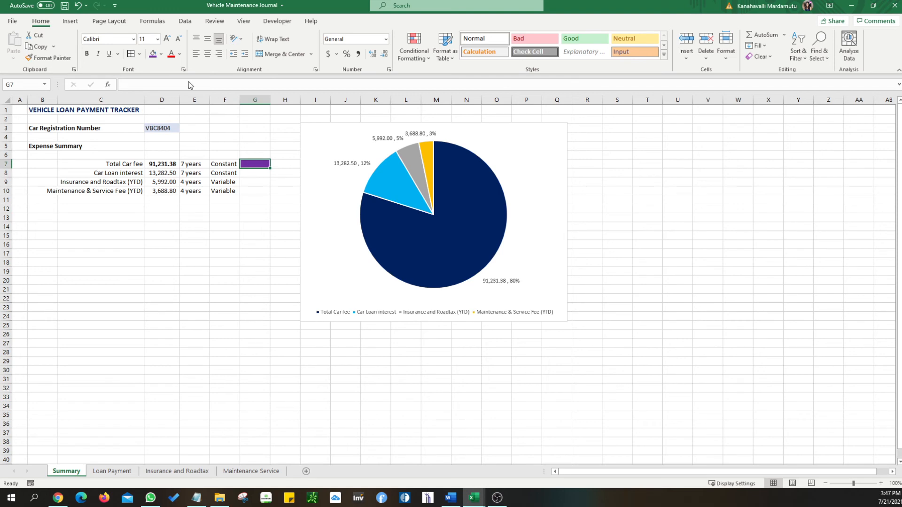
{"action": "left_click", "coordinate": [161, 54]}
{"action": "left_click", "coordinate": [217, 143]}
{"action": "left_click", "coordinate": [254, 174]}
{"action": "left_click", "coordinate": [161, 54]}
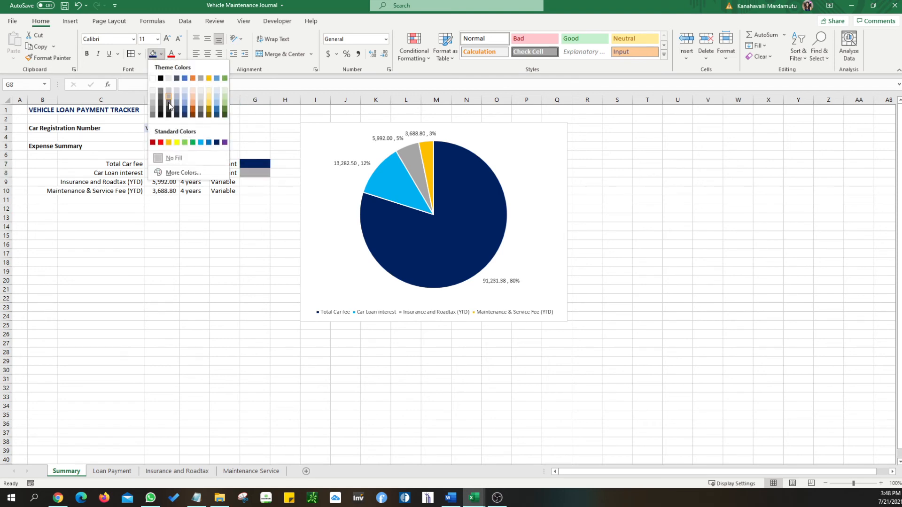
{"action": "left_click", "coordinate": [202, 143]}
{"action": "left_click", "coordinate": [259, 200]}
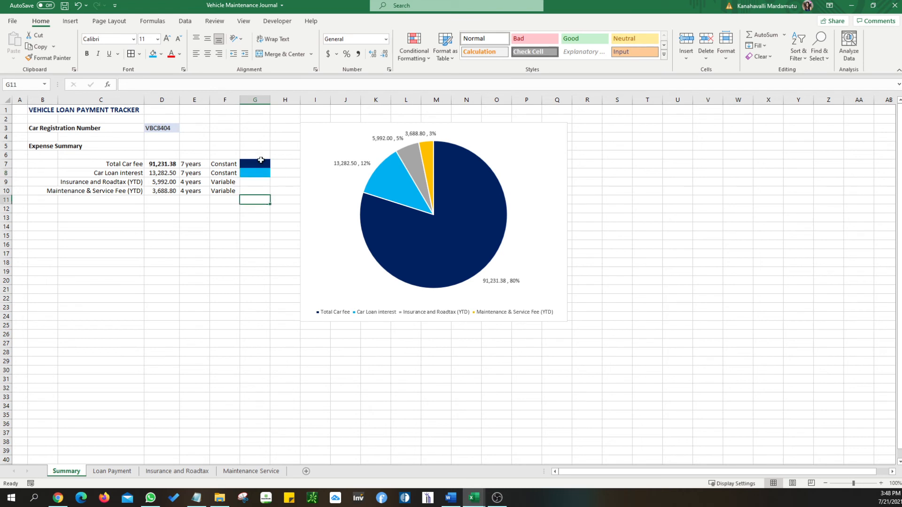
Fill only the Insurance and Roadtax (YTD) slice of the pie chart with standard orange.
{"action": "left_click", "coordinate": [412, 162]}
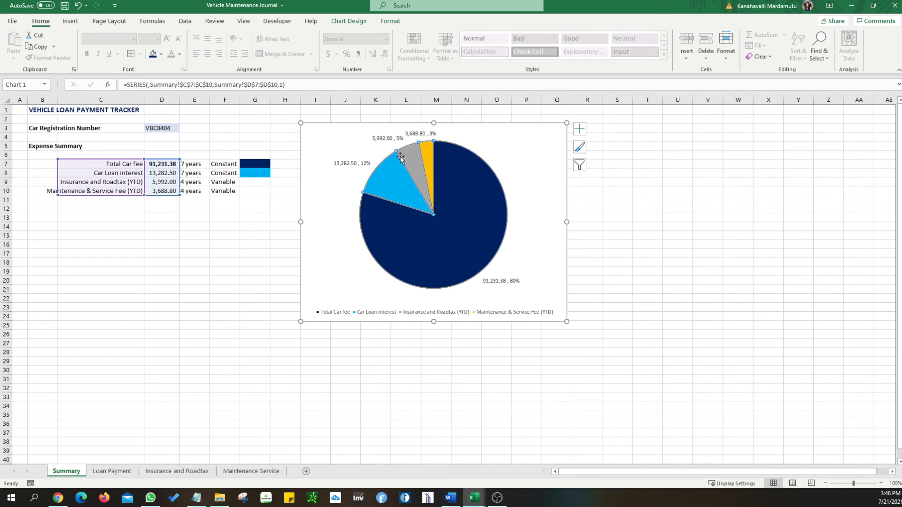
{"action": "left_click", "coordinate": [161, 54]}
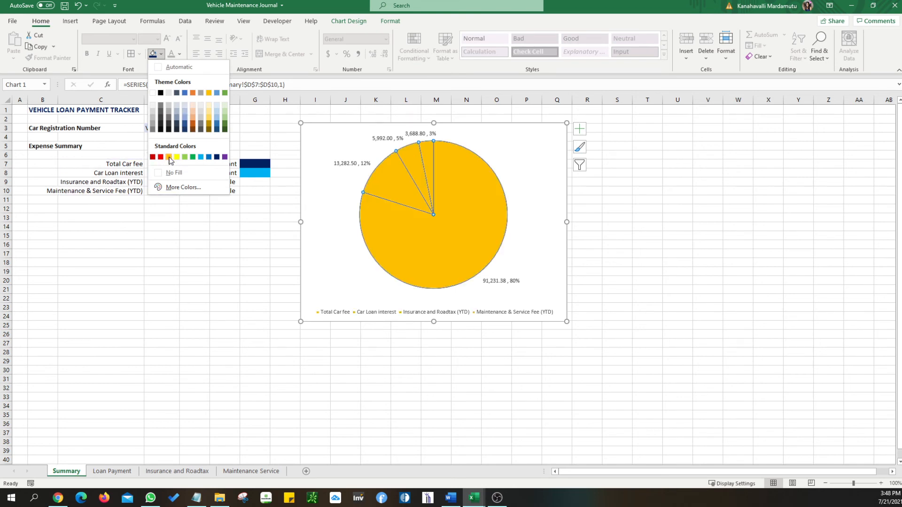
{"action": "left_click", "coordinate": [404, 153]}
{"action": "left_click", "coordinate": [404, 153]}
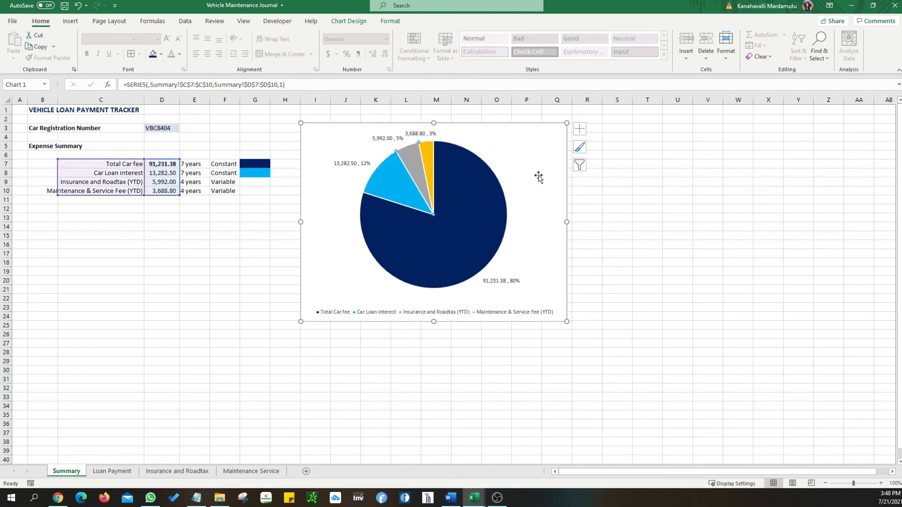
{"action": "left_click", "coordinate": [161, 54]}
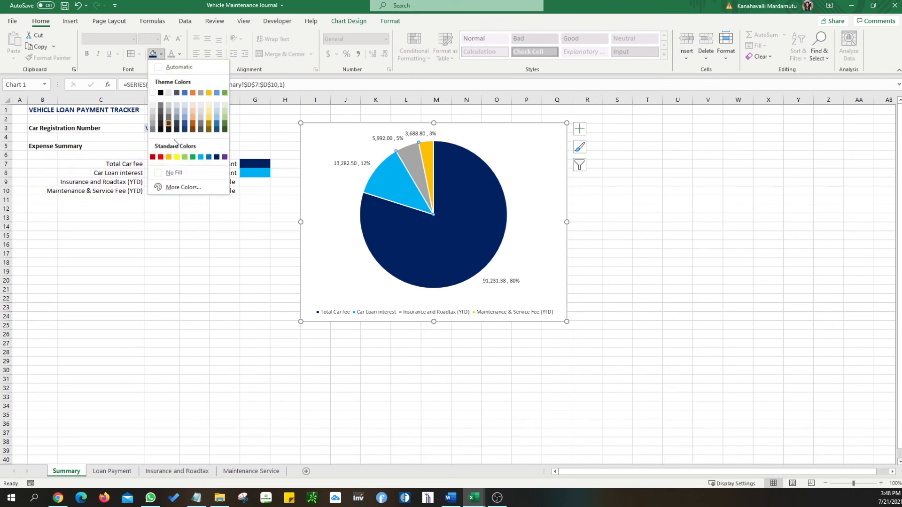
{"action": "left_click", "coordinate": [169, 156]}
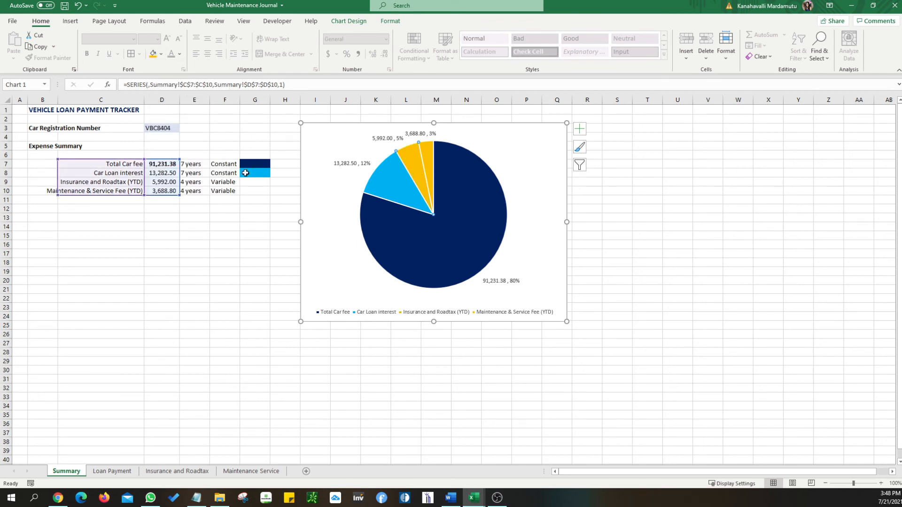
Fill cell G9 in the Insurance and Roadtax row with standard orange to match its chart slice.
{"action": "left_click", "coordinate": [254, 182]}
{"action": "left_click", "coordinate": [161, 54]}
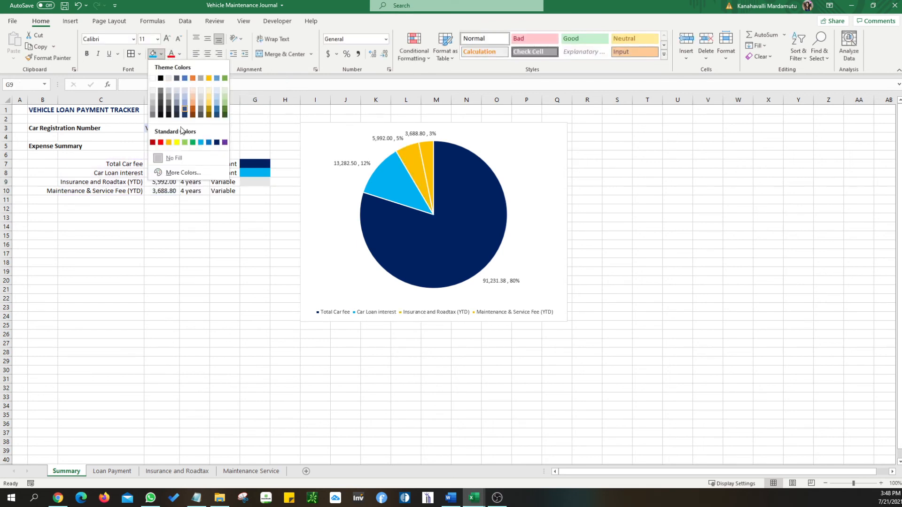
{"action": "left_click", "coordinate": [169, 143]}
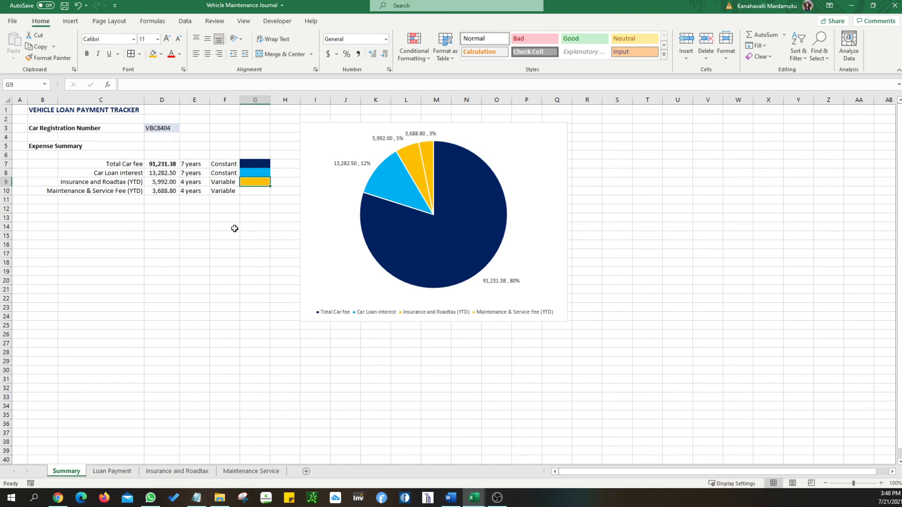
Fill only the Maintenance & Service Fee (YTD) slice of the pie chart with standard green.
{"action": "left_click", "coordinate": [429, 152]}
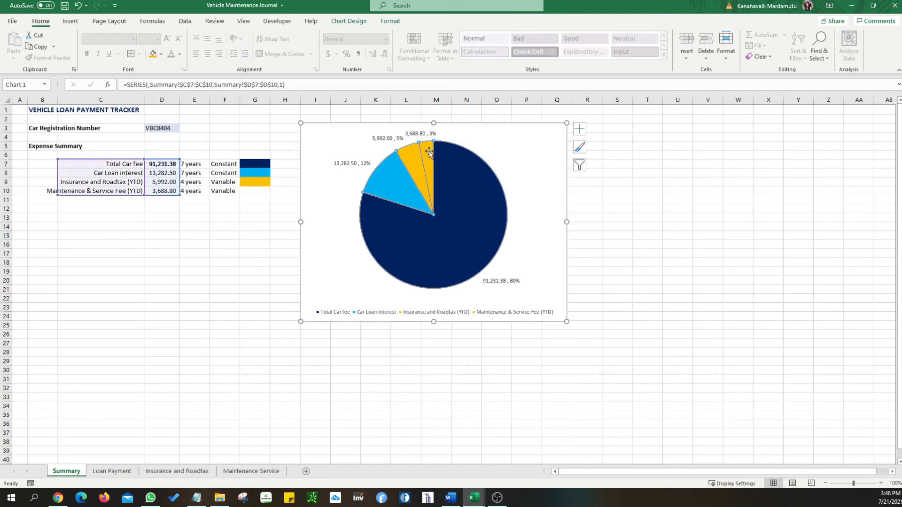
{"action": "left_click", "coordinate": [429, 152]}
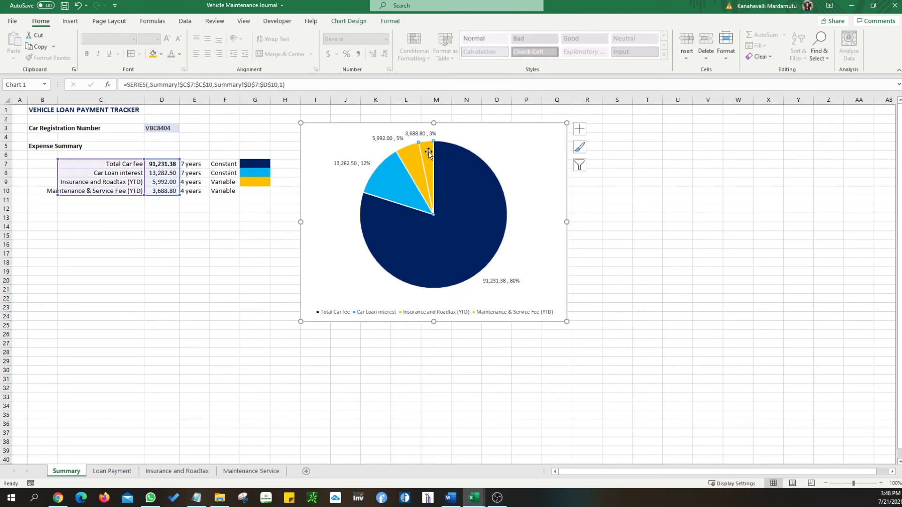
{"action": "left_click", "coordinate": [160, 54]}
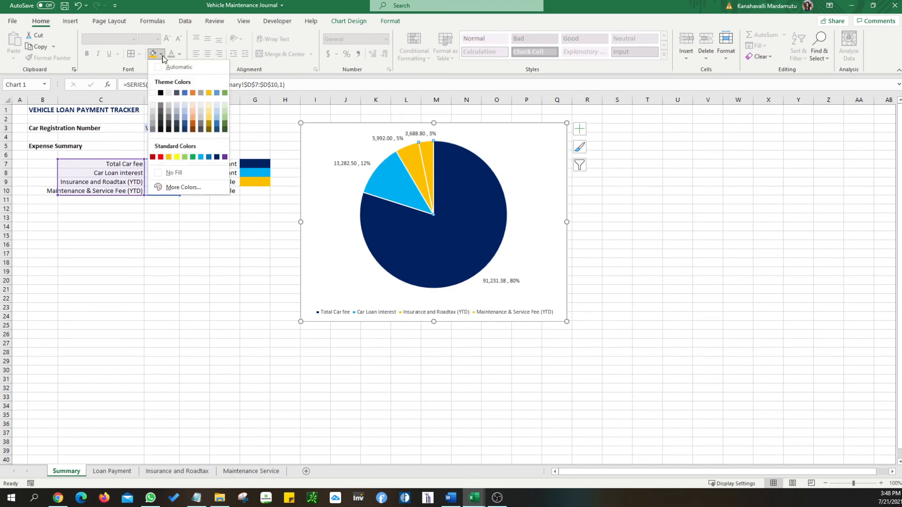
{"action": "left_click", "coordinate": [191, 156]}
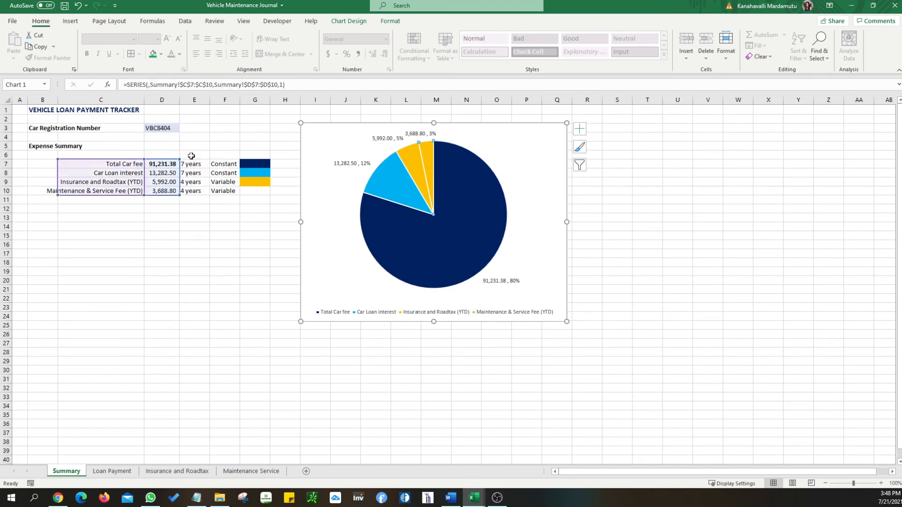
Fill cell G10 in the Maintenance & Service Fee row with standard green to match its chart slice, and save the workbook.
{"action": "left_click", "coordinate": [249, 190]}
{"action": "left_click", "coordinate": [161, 54]}
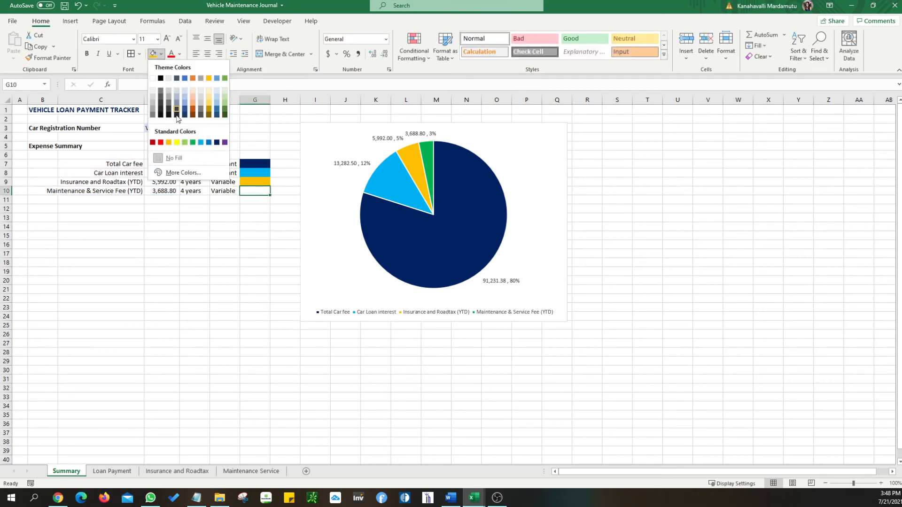
{"action": "left_click", "coordinate": [191, 143]}
{"action": "left_click", "coordinate": [285, 281]}
{"action": "key", "text": "ctrl+s"}
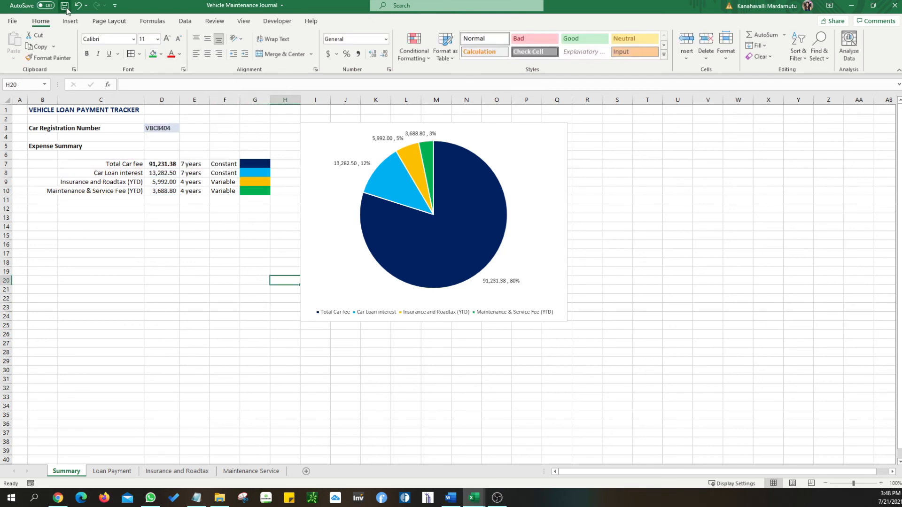
Move and shrink the pie chart to fit below the expense table across columns B to G, and save the workbook.
{"action": "left_click_drag", "start_coordinate": [320, 234], "coordinate": [47, 317]}
{"action": "left_click", "coordinate": [350, 334]}
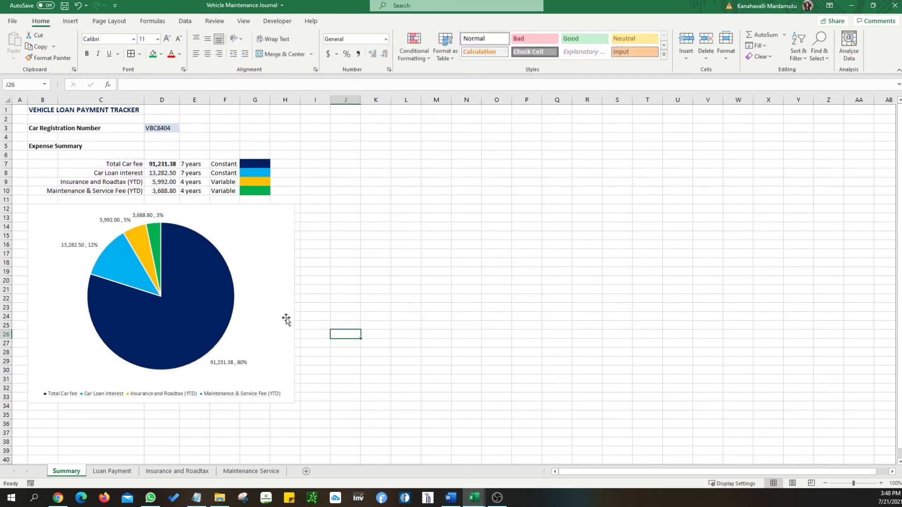
{"action": "left_click", "coordinate": [288, 318]}
{"action": "left_click_drag", "start_coordinate": [292, 404], "coordinate": [300, 378]}
{"action": "left_click", "coordinate": [395, 360]}
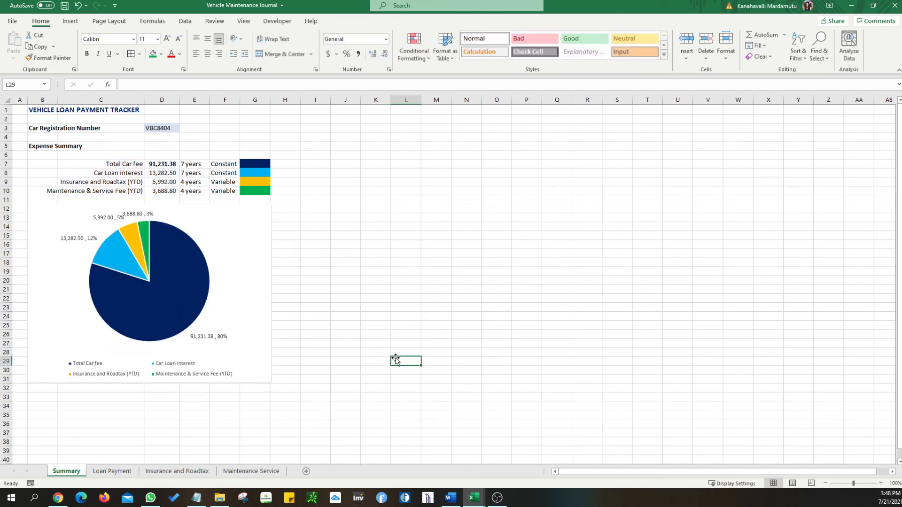
{"action": "left_click", "coordinate": [378, 245]}
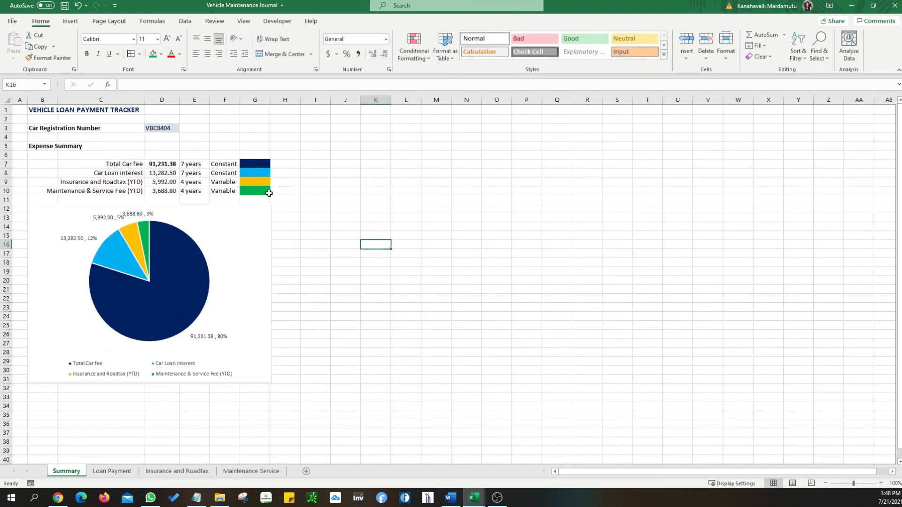
{"action": "left_click", "coordinate": [64, 8]}
{"action": "left_click", "coordinate": [370, 192]}
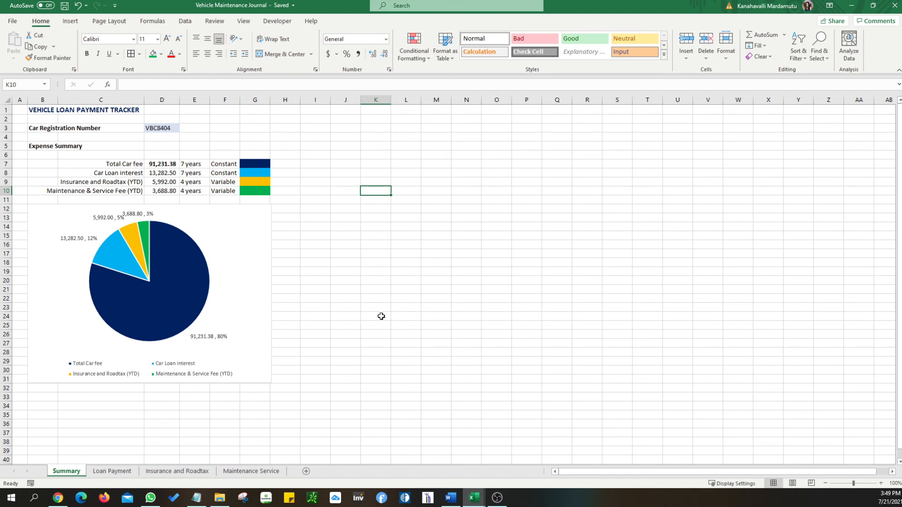
Move the pie chart down about two rows and total the expense amounts in cell D11 with a SUM of D7:D10.
{"action": "left_click_drag", "start_coordinate": [241, 257], "coordinate": [240, 274]}
{"action": "left_click", "coordinate": [369, 250]}
{"action": "left_click", "coordinate": [161, 201]}
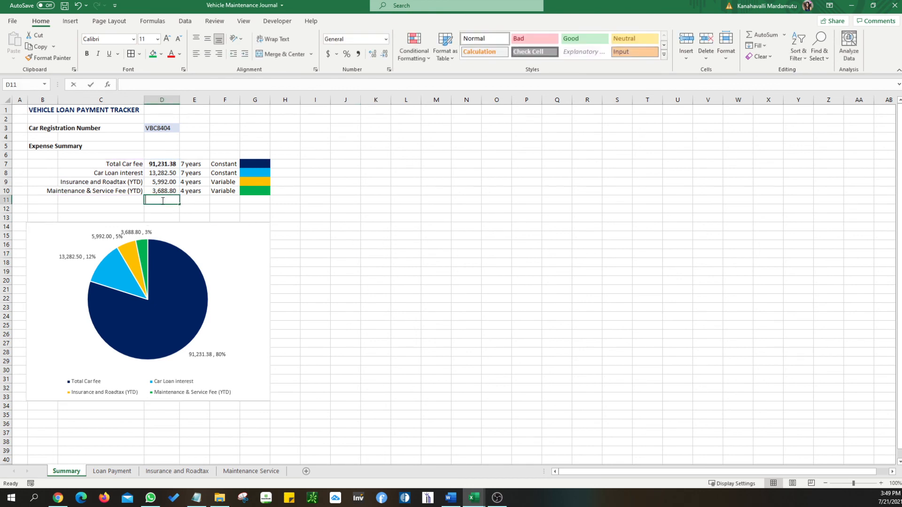
{"action": "type", "text": "=SUM("}
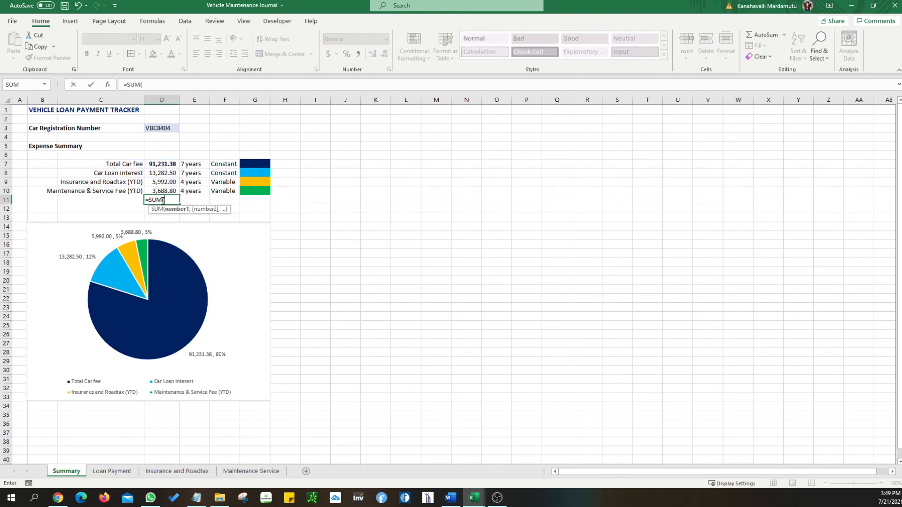
{"action": "left_click_drag", "start_coordinate": [164, 167], "coordinate": [162, 192]}
{"action": "key", "text": "Return"}
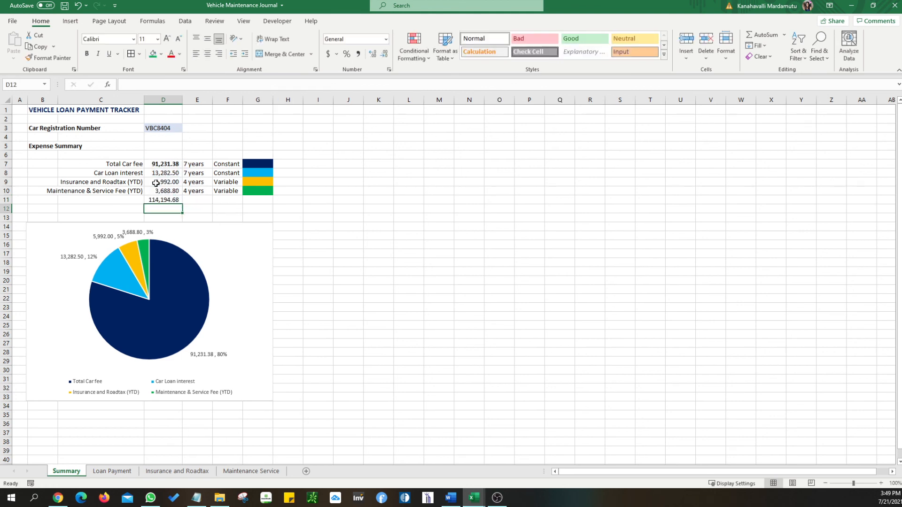
Make the total in cell D11 bold and give it a Top and Double Bottom Border.
{"action": "left_click", "coordinate": [176, 201]}
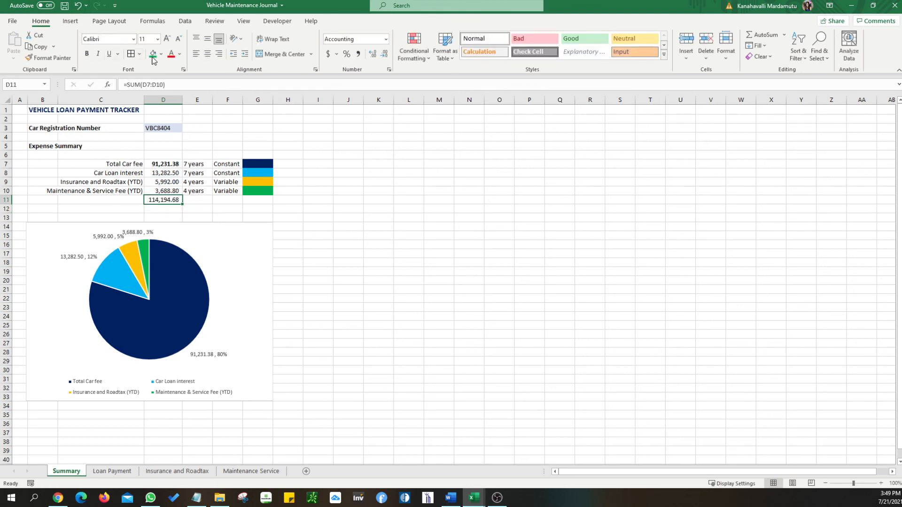
{"action": "left_click", "coordinate": [88, 55]}
{"action": "left_click", "coordinate": [141, 55]}
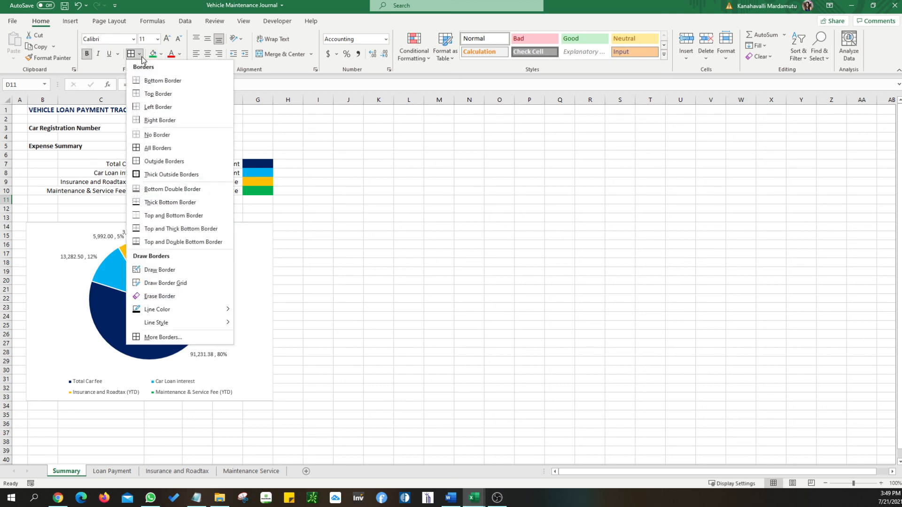
{"action": "left_click", "coordinate": [160, 243]}
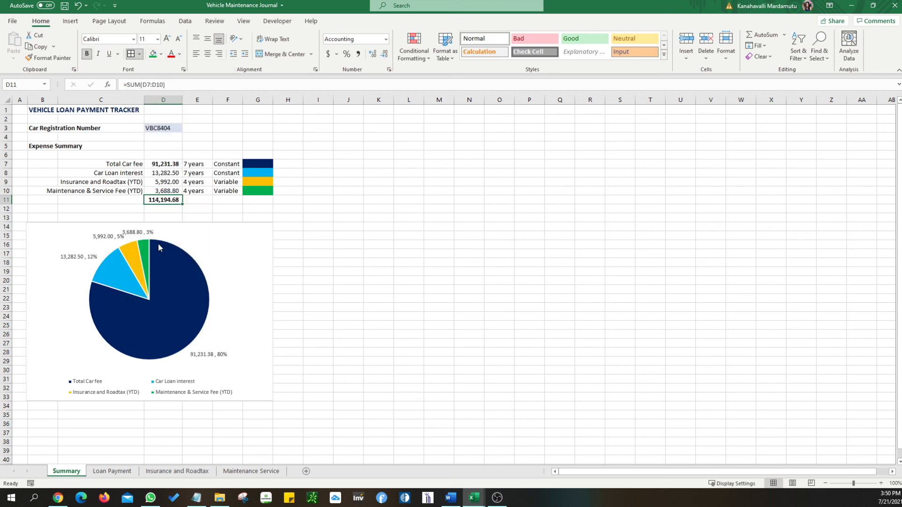
{"action": "left_click", "coordinate": [348, 173]}
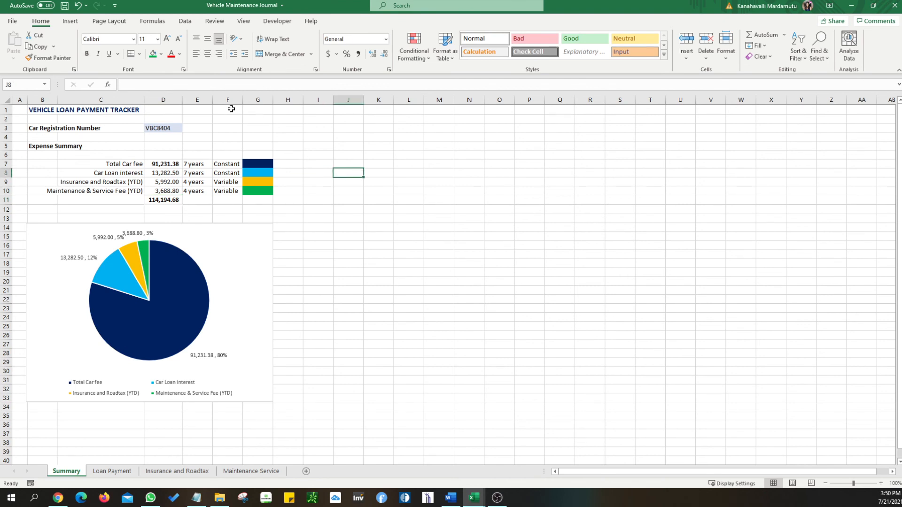
{"action": "left_click", "coordinate": [329, 254]}
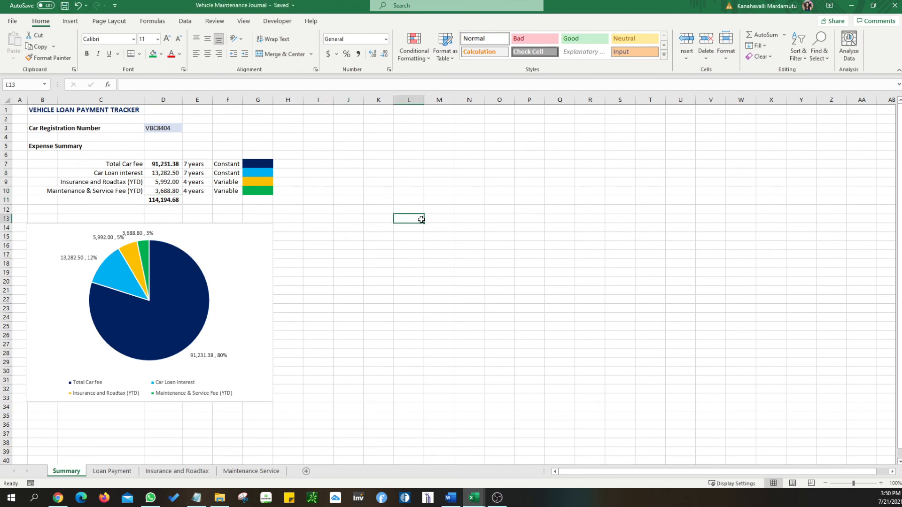
Move the pie chart up about one row so it starts at row 13, closer beneath the total.
{"action": "left_click_drag", "start_coordinate": [267, 257], "coordinate": [268, 247]}
{"action": "left_click", "coordinate": [409, 264]}
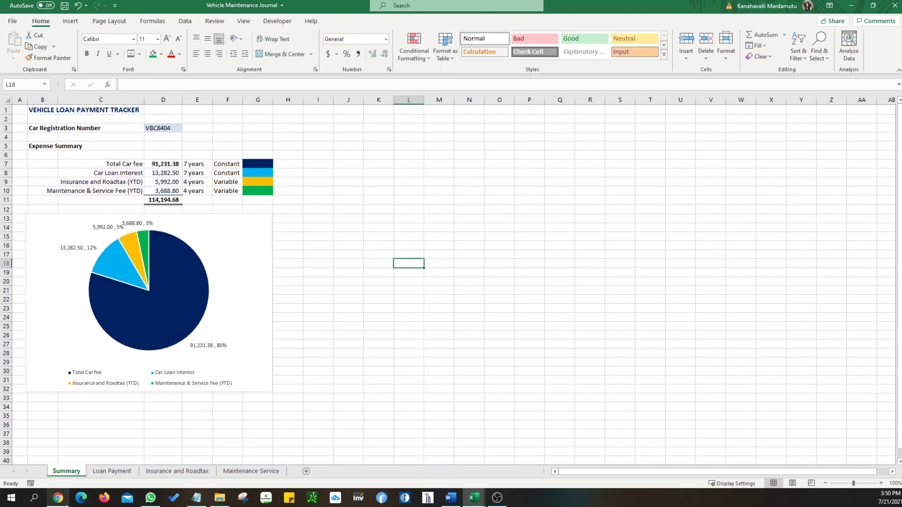
{"action": "left_click", "coordinate": [331, 155]}
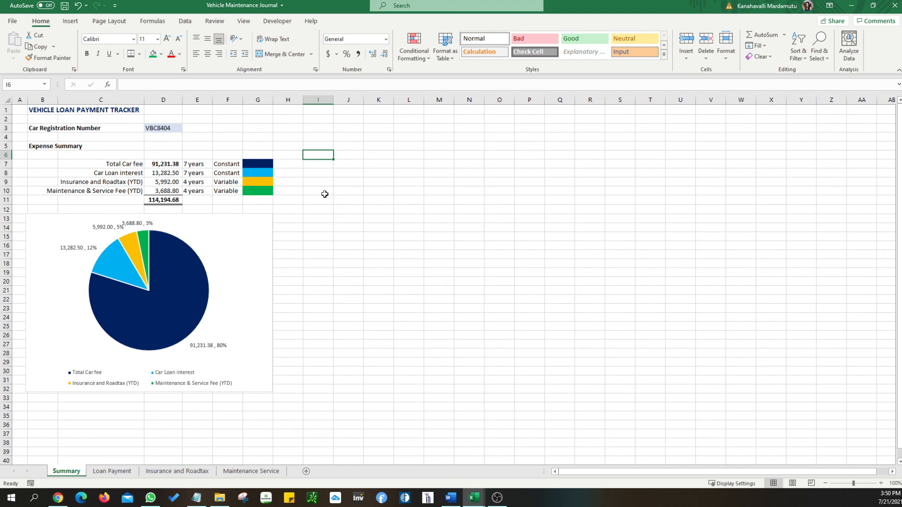
Extend the heading in cell B5 to read Expense Summary (YTD) and save the workbook.
{"action": "left_click", "coordinate": [51, 146]}
{"action": "left_click", "coordinate": [188, 88]}
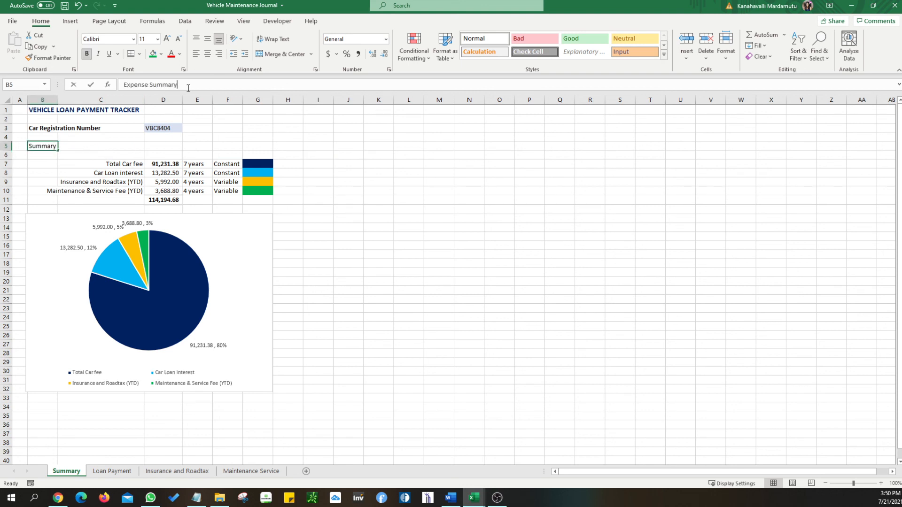
{"action": "type", "text": "(TYD"}
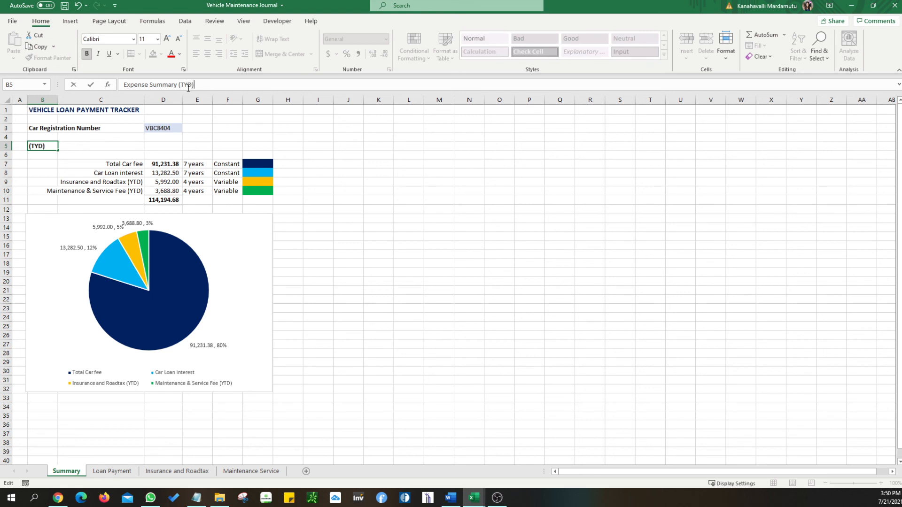
{"action": "key", "text": "Return"}
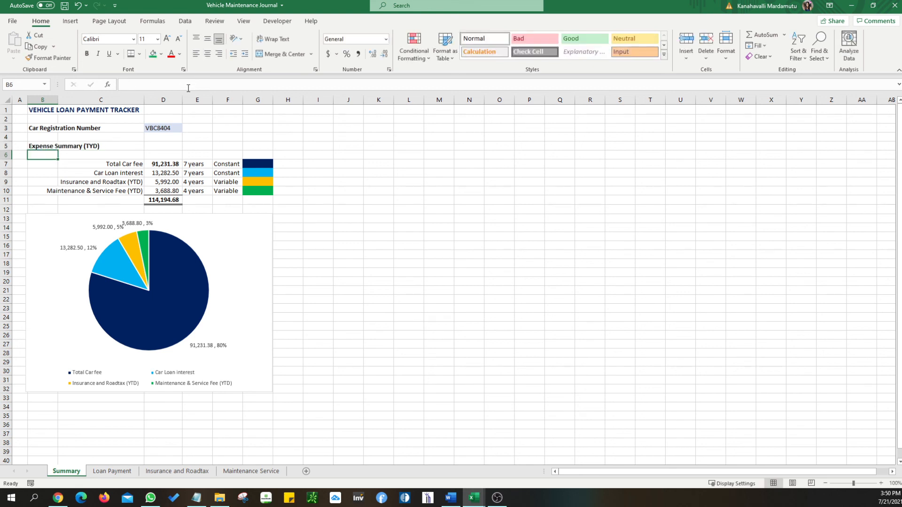
{"action": "left_click", "coordinate": [57, 148]}
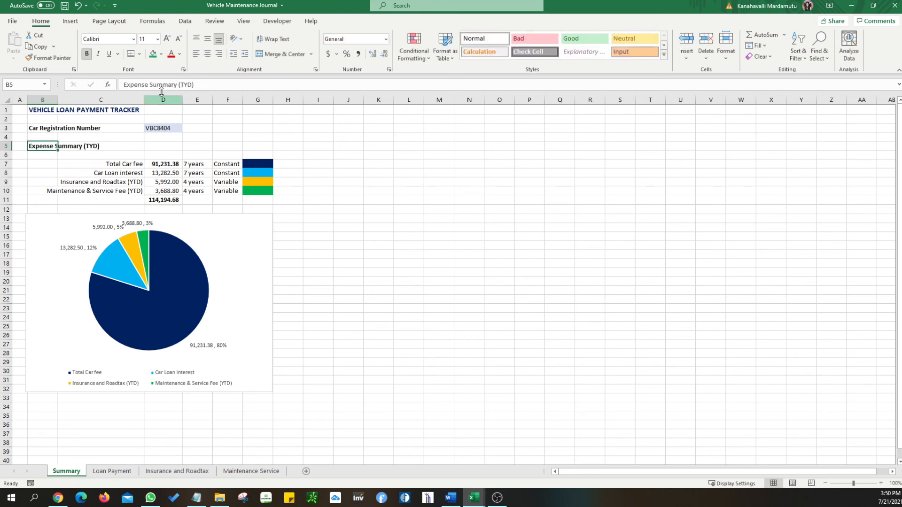
{"action": "double_click", "coordinate": [181, 84]}
{"action": "type", "text": "YTD"}
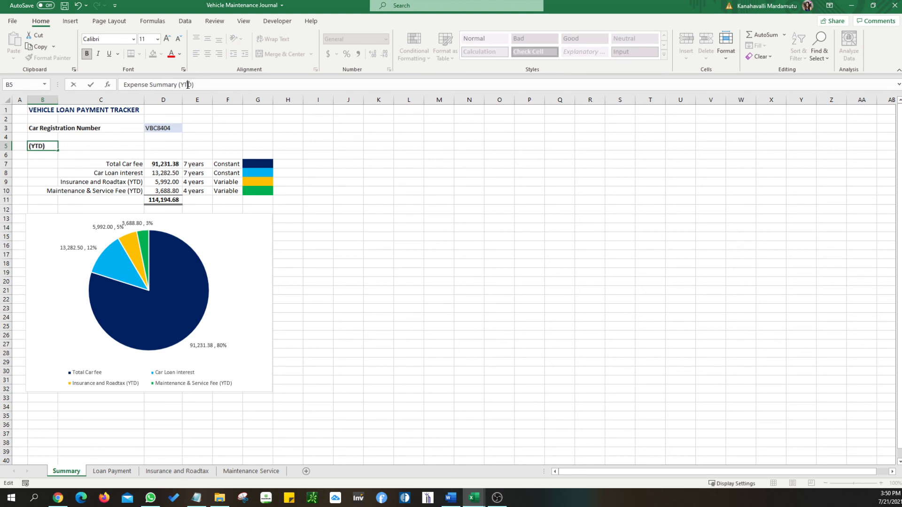
{"action": "key", "text": "Return"}
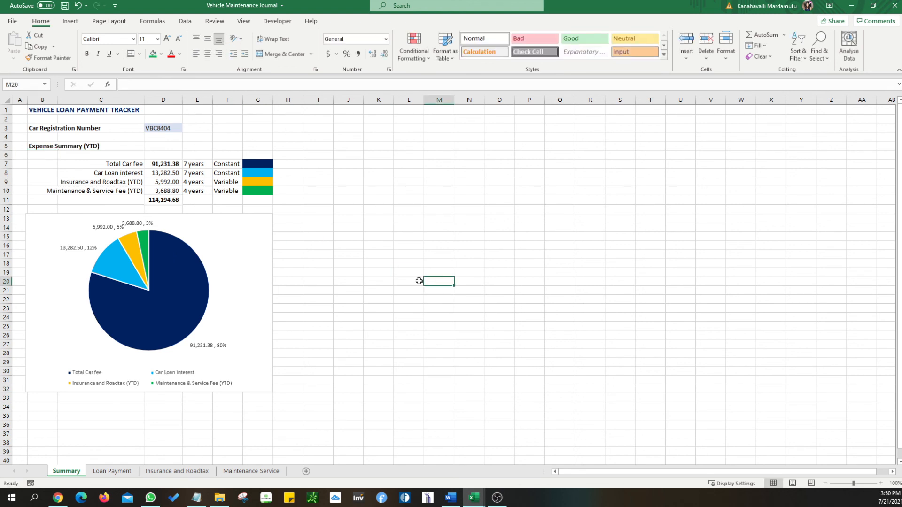
{"action": "left_click", "coordinate": [65, 6]}
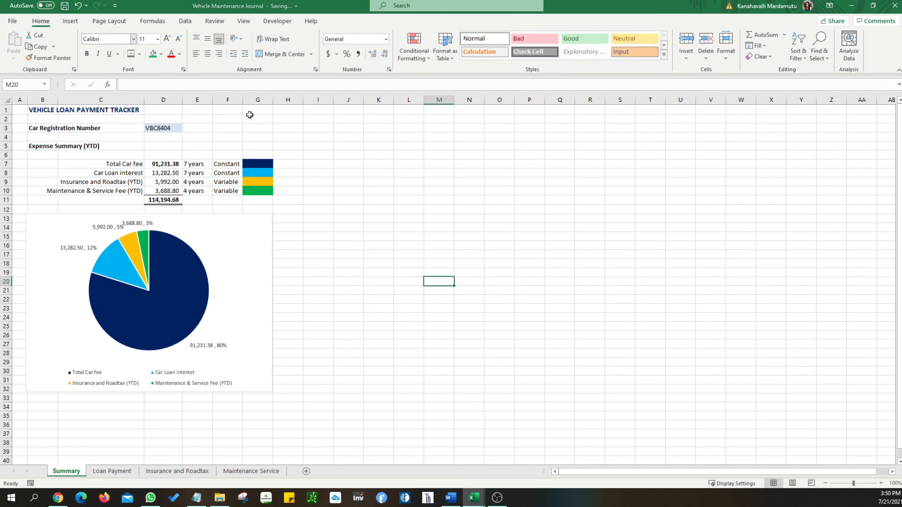